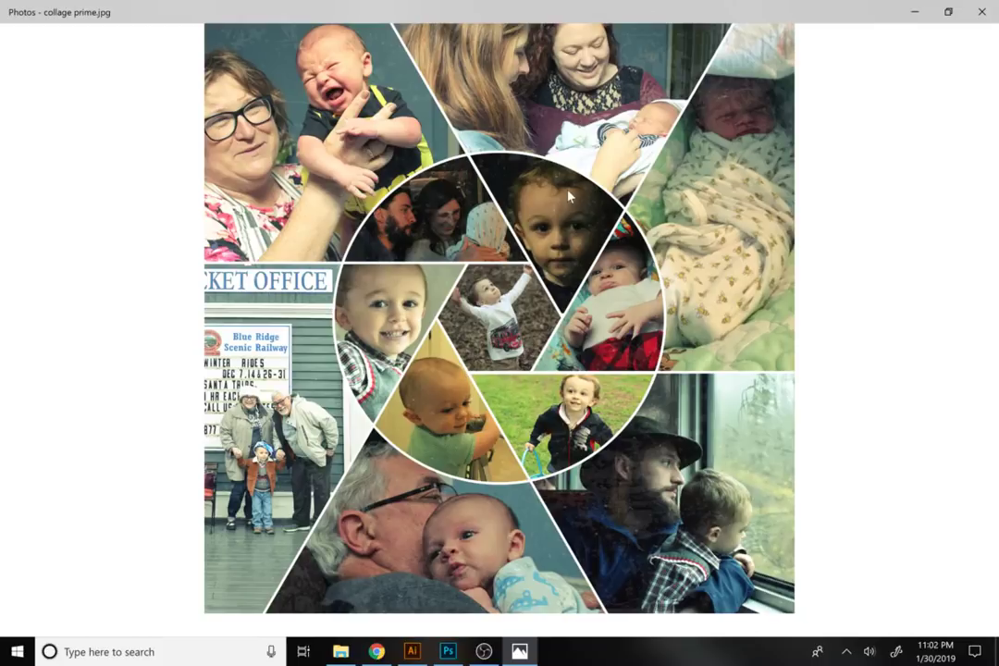
- Switch to Illustrator, create a new 1000 x 1000 px document, and compare it with the finished collage template
click(913, 13)
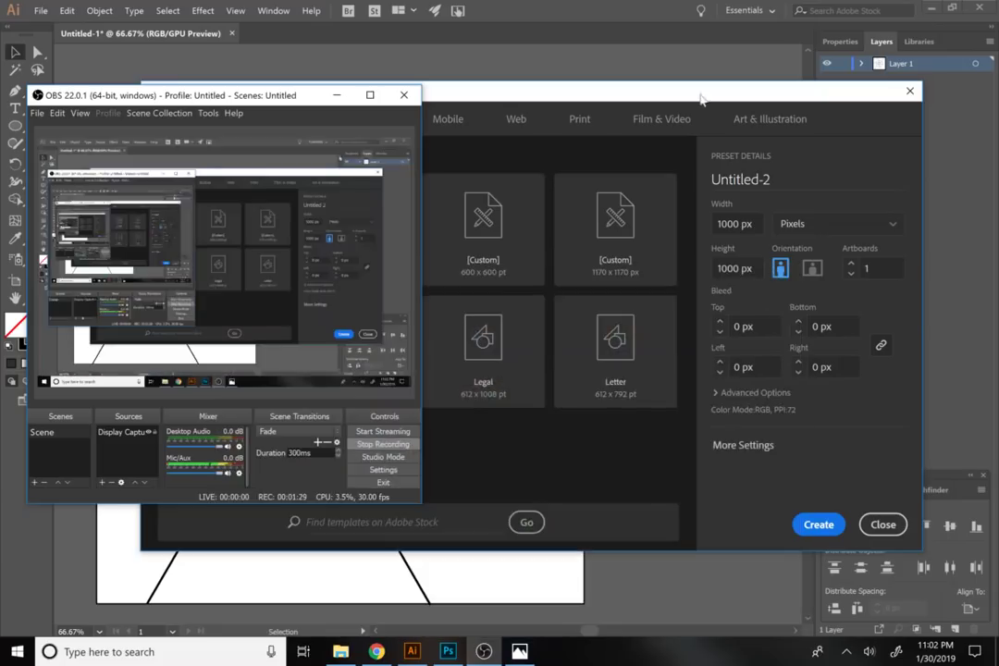
click(335, 95)
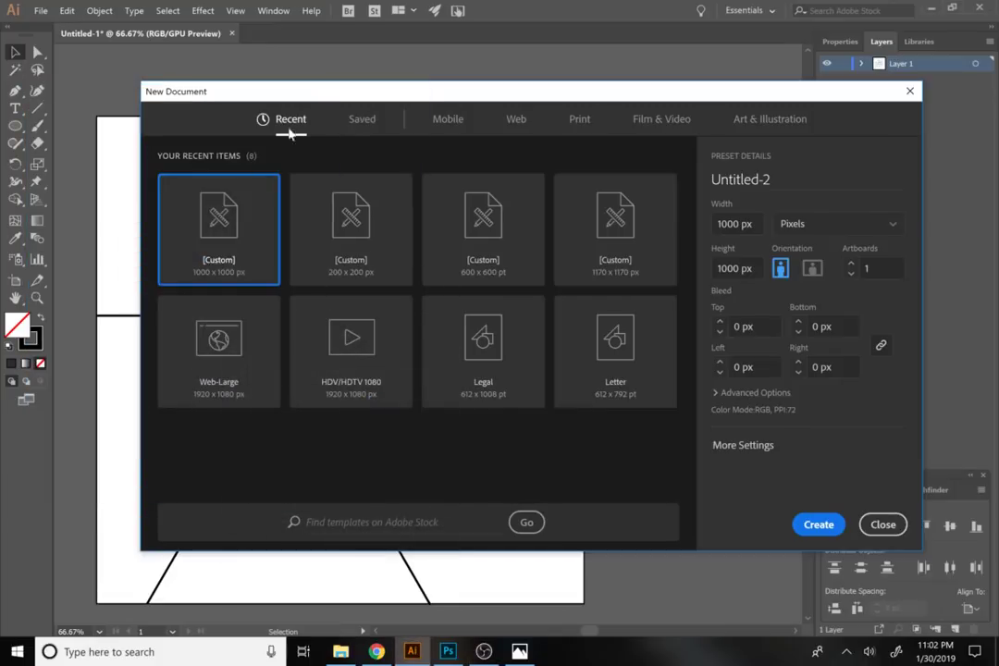
drag(309, 100, 237, 135)
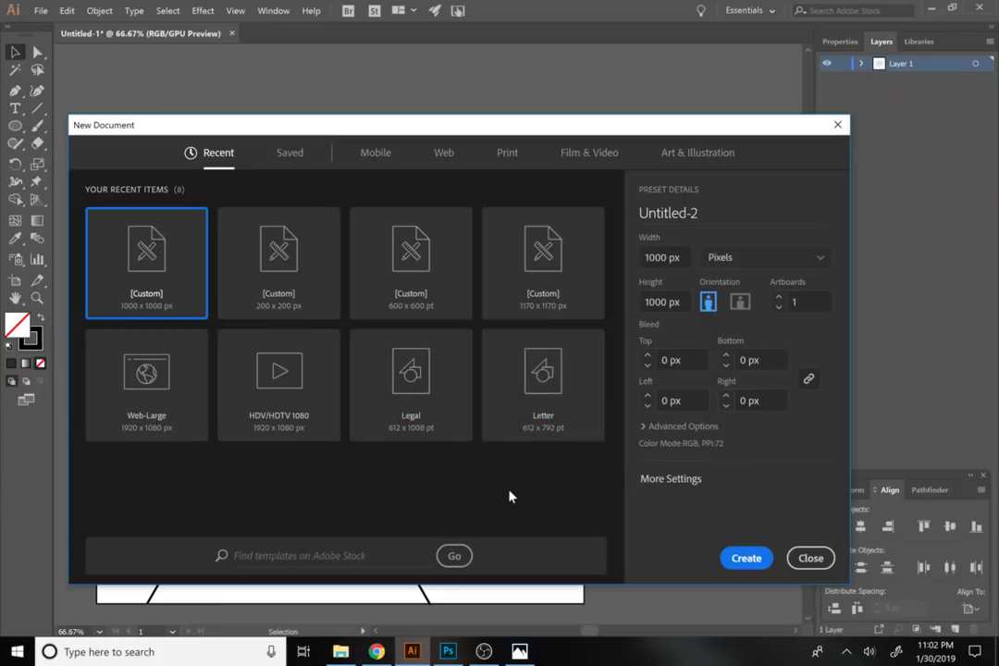
click(744, 561)
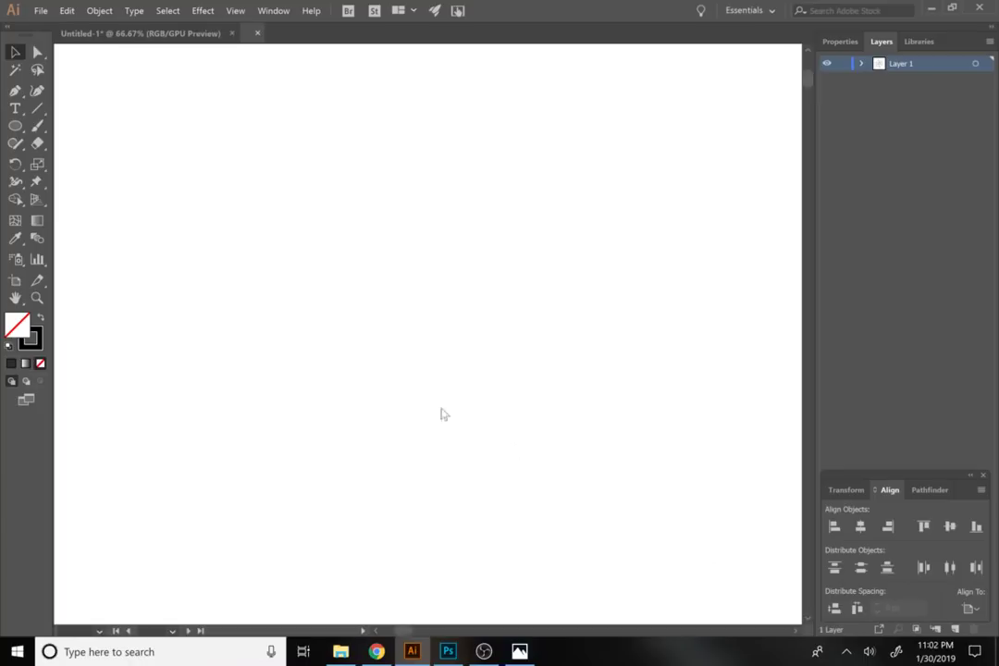
click(138, 39)
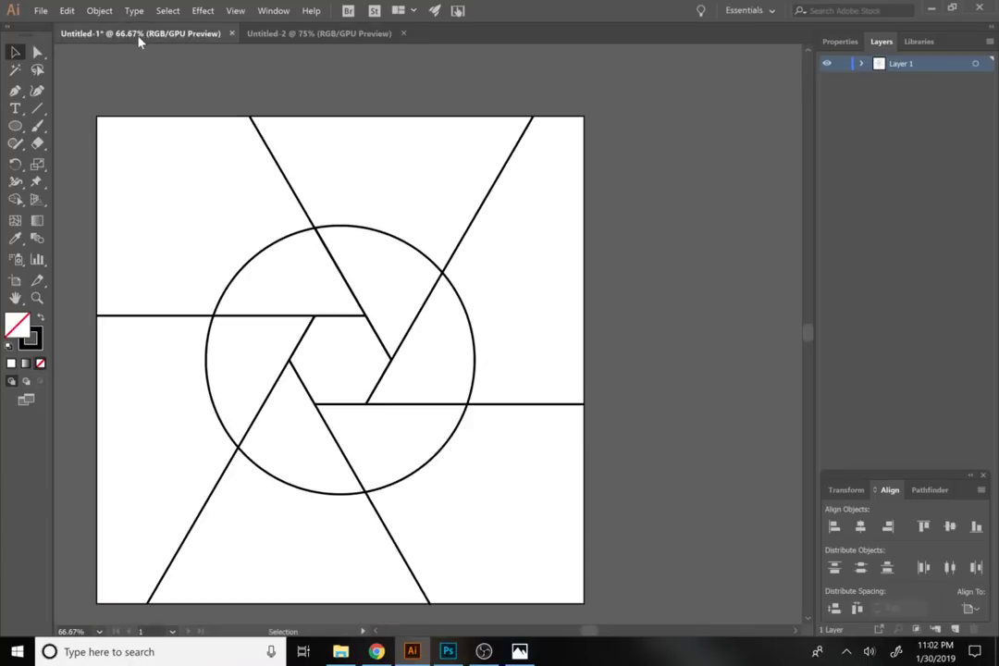
click(278, 36)
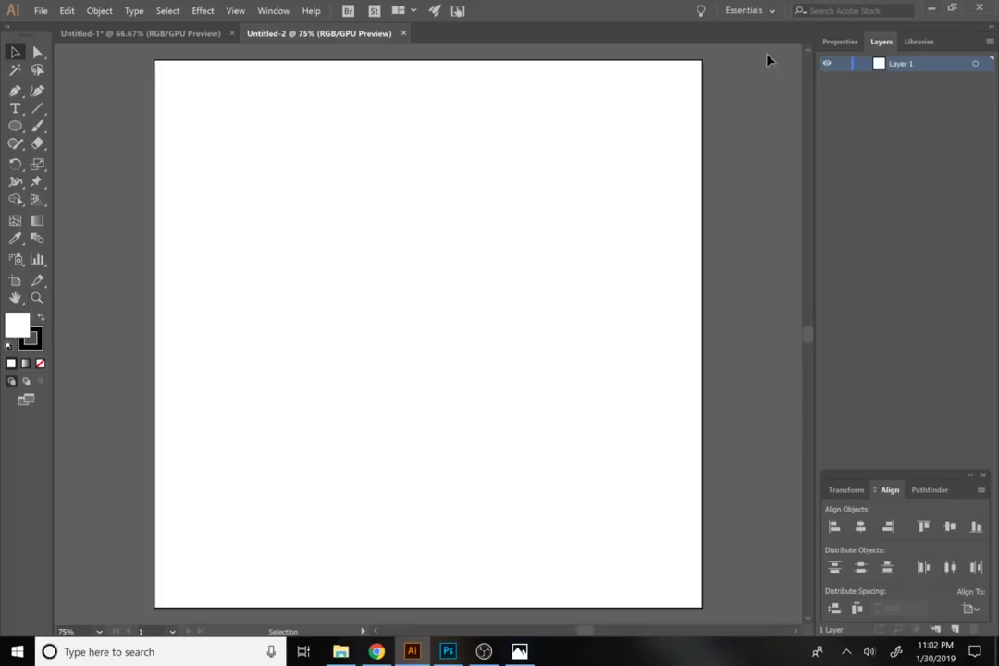
- Draw a hexagon about 185 px wide and 160 px high on the artboard with the Polygon tool
click(842, 43)
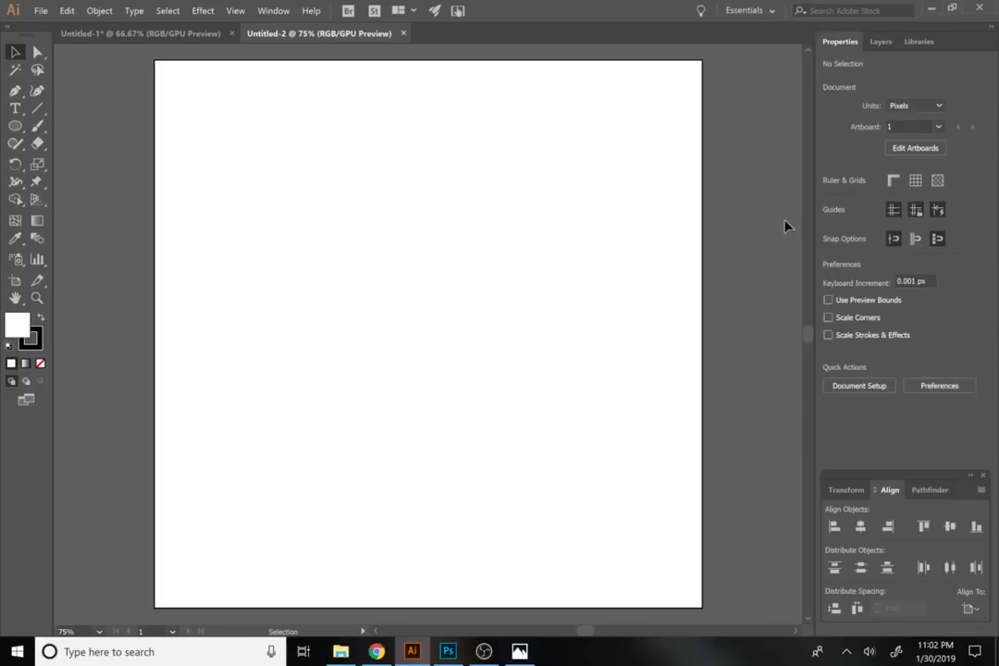
click(14, 144)
click(14, 126)
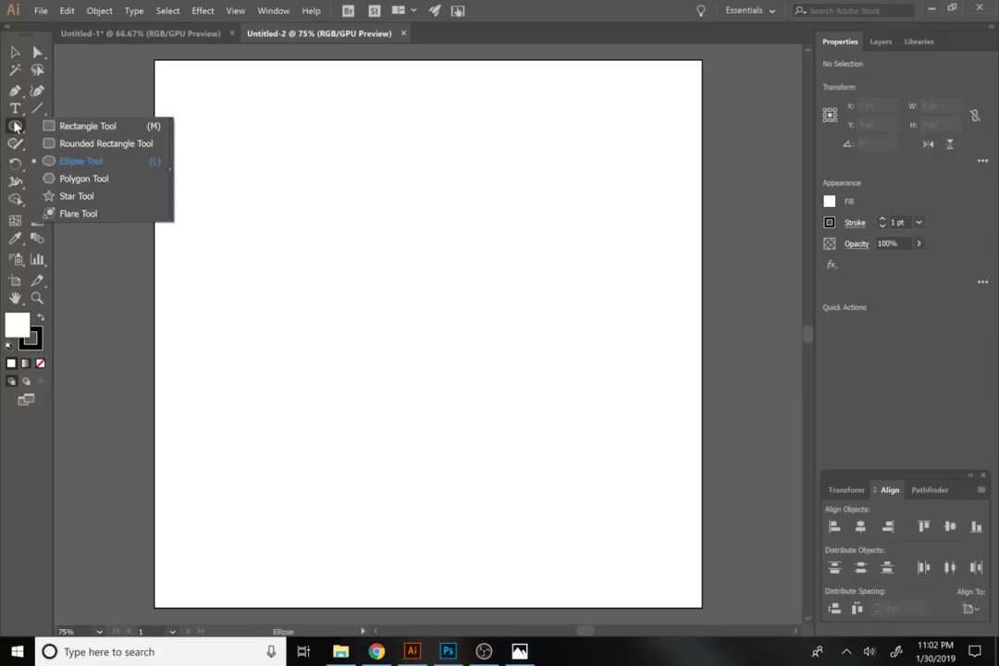
click(76, 179)
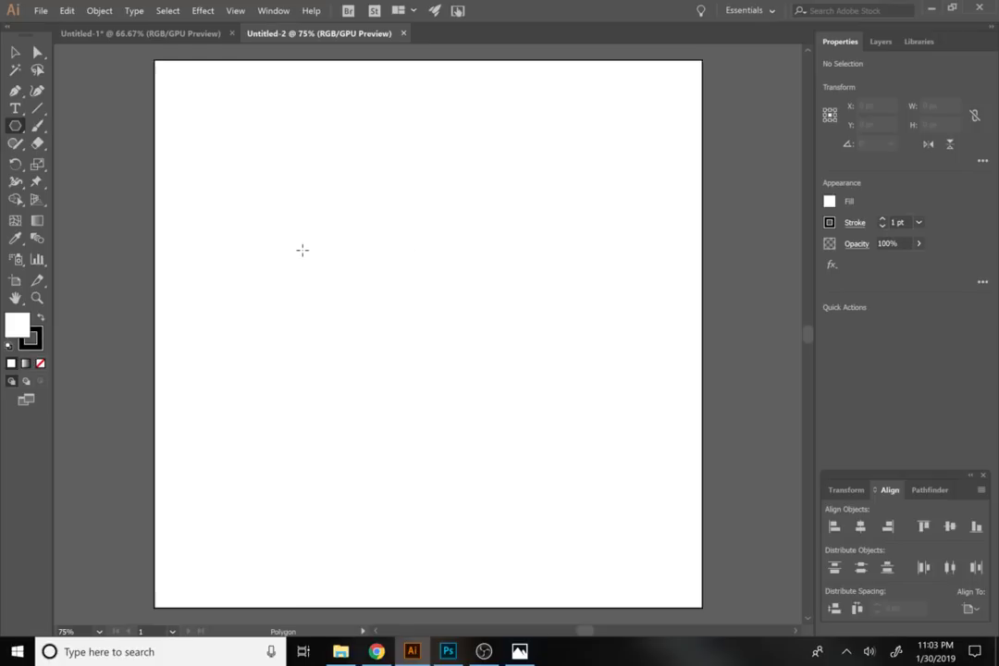
drag(310, 253, 340, 283)
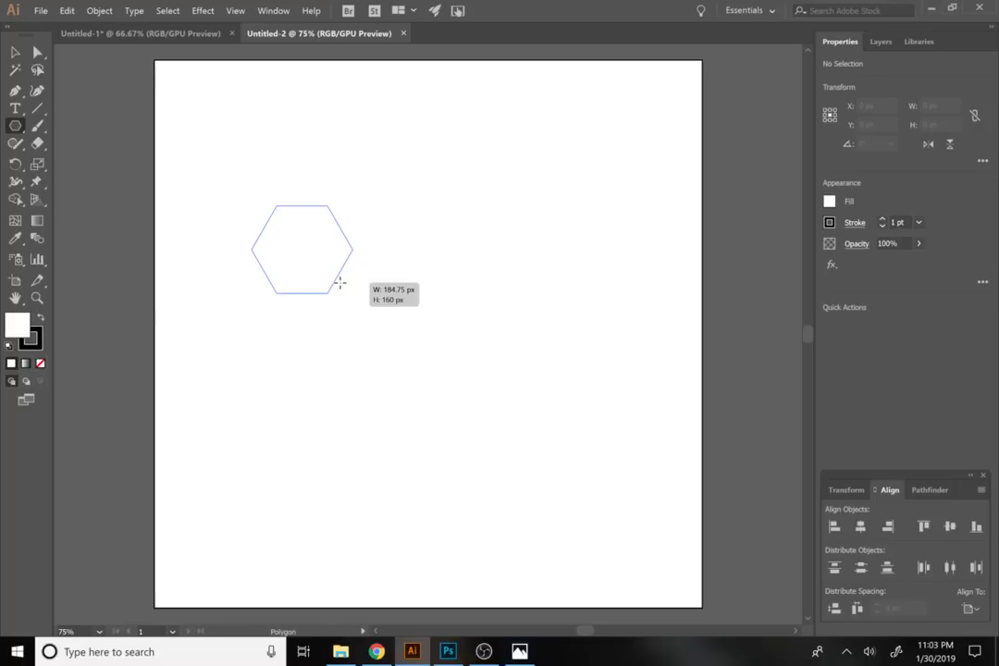
drag(340, 282, 339, 282)
click(14, 52)
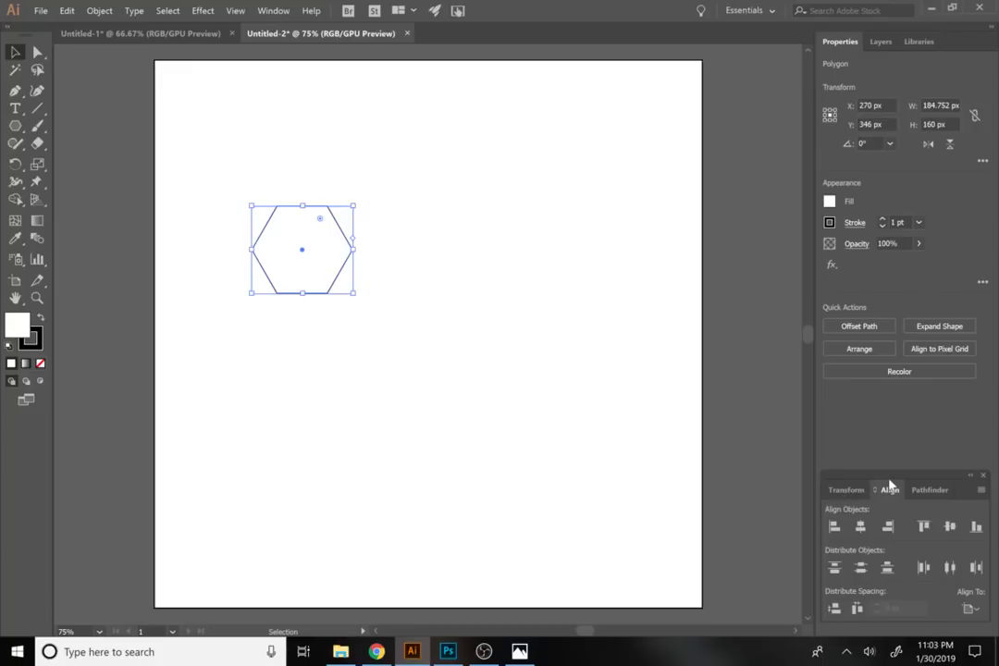
- Set the hexagon's stroke weight to 3 pt
drag(890, 486, 890, 419)
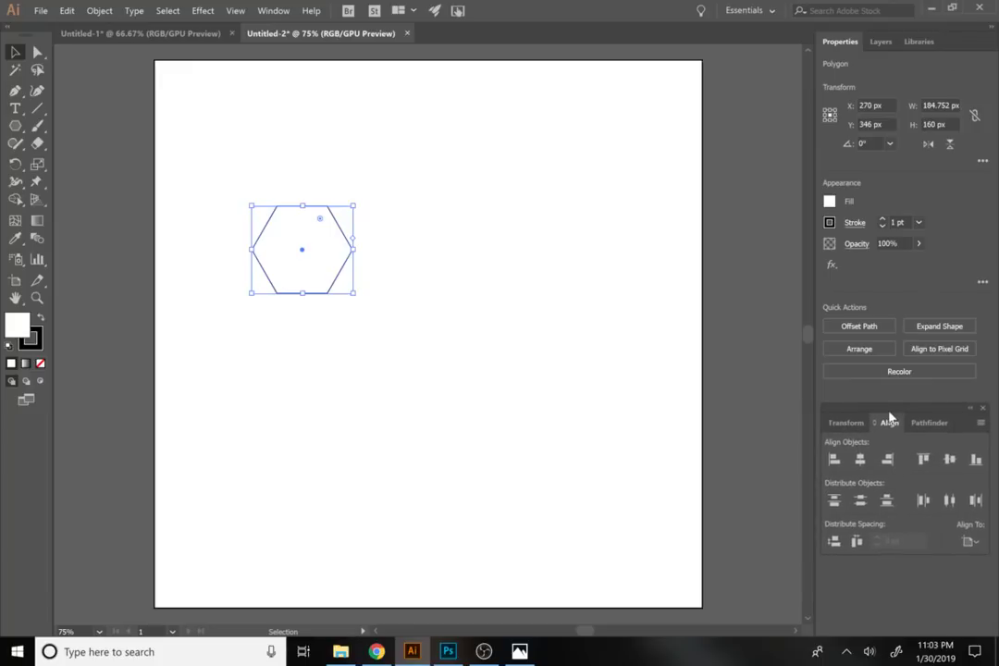
click(275, 11)
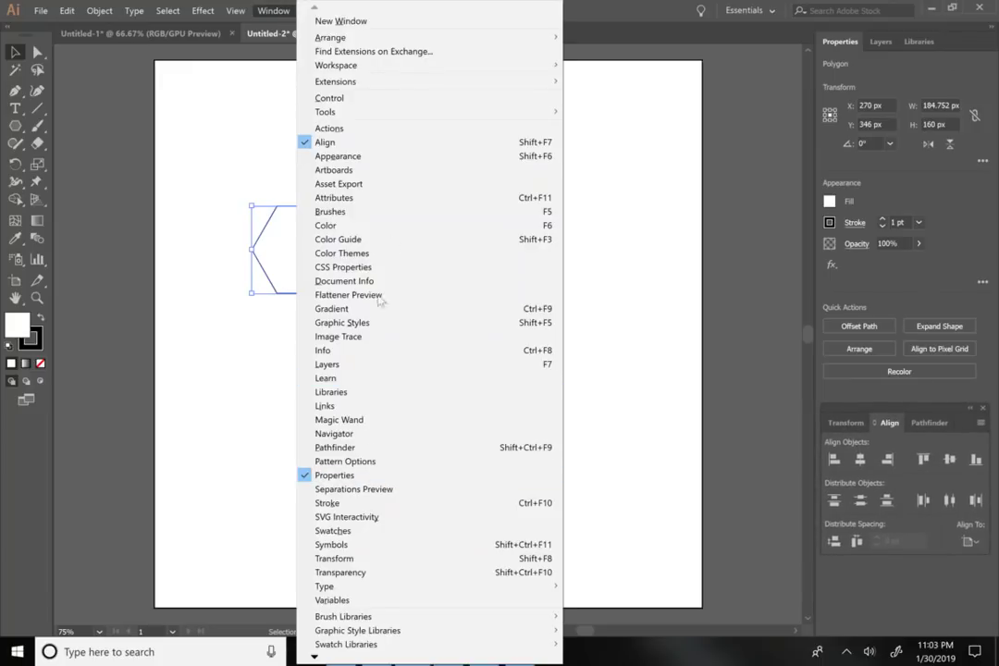
click(903, 273)
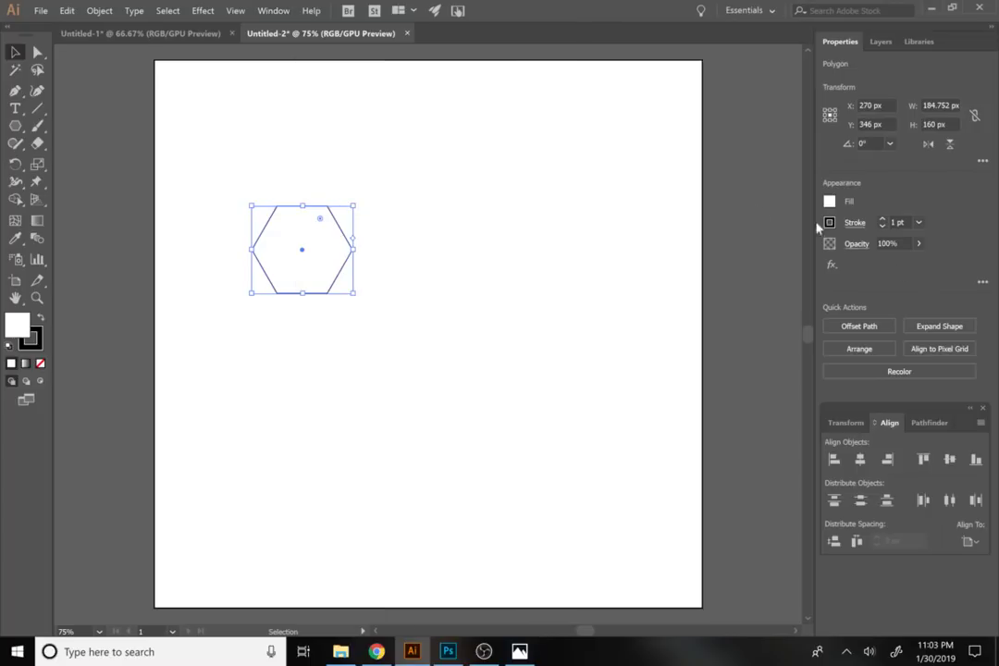
click(884, 219)
click(887, 221)
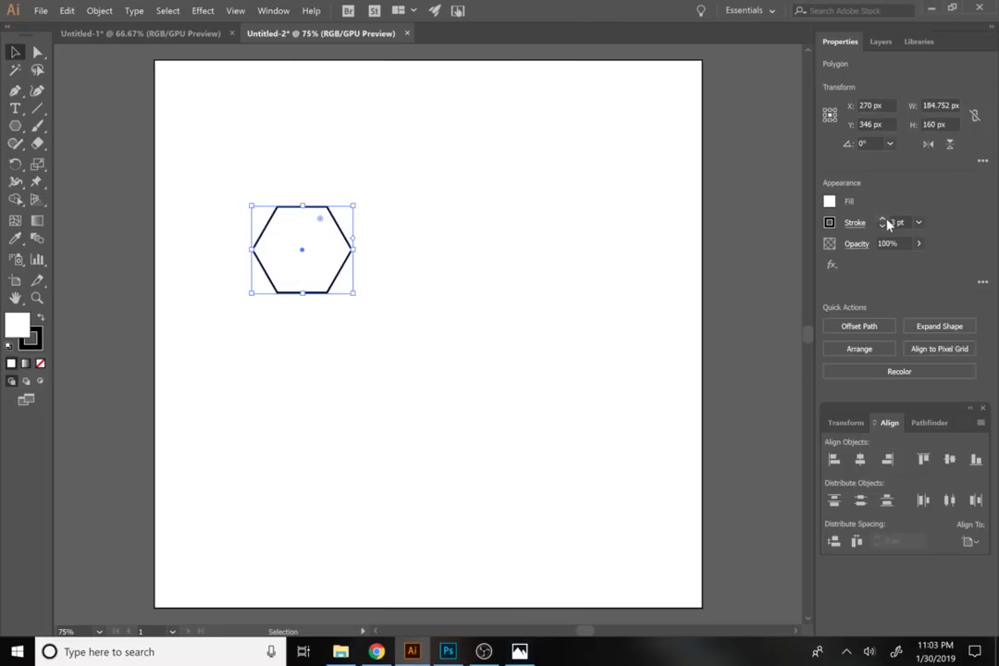
click(899, 222)
key(Return)
- Show the alignment options, align to the artboard, and center the hexagon horizontally and vertically
drag(929, 413, 656, 268)
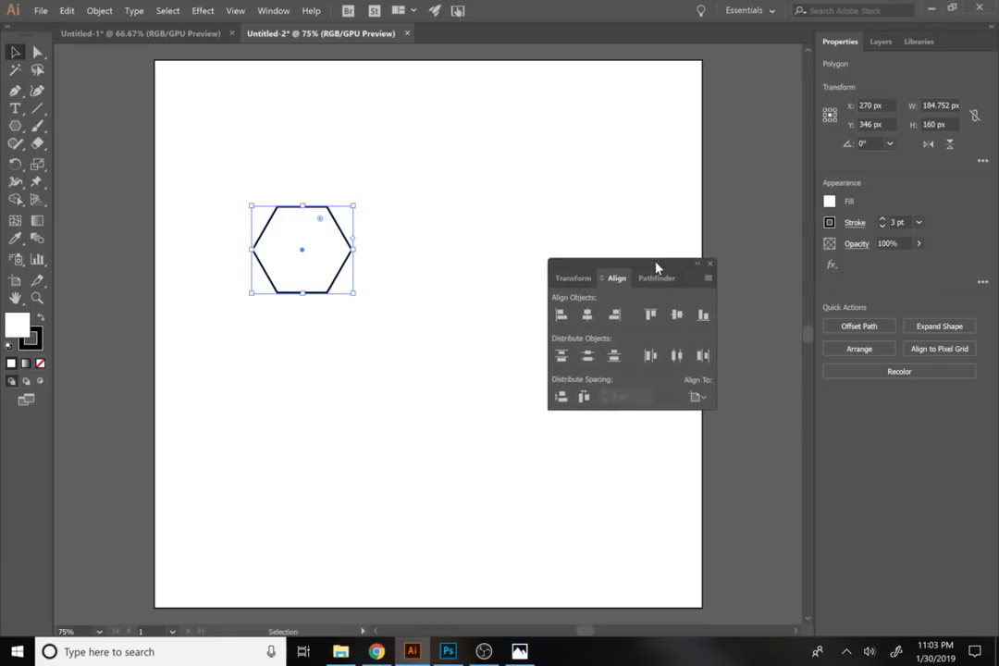
click(708, 278)
click(731, 282)
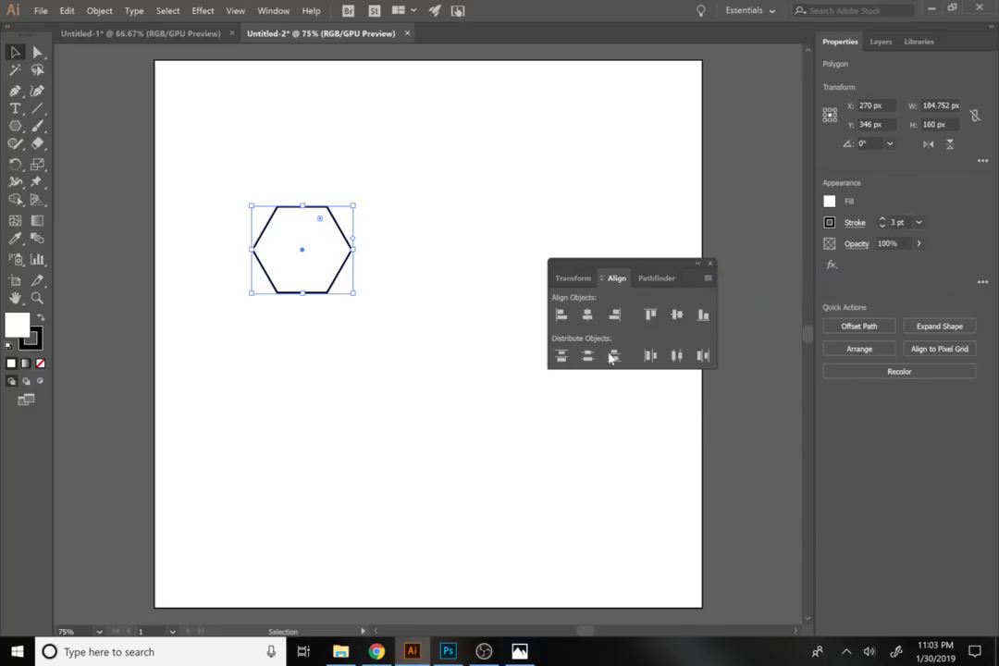
click(708, 278)
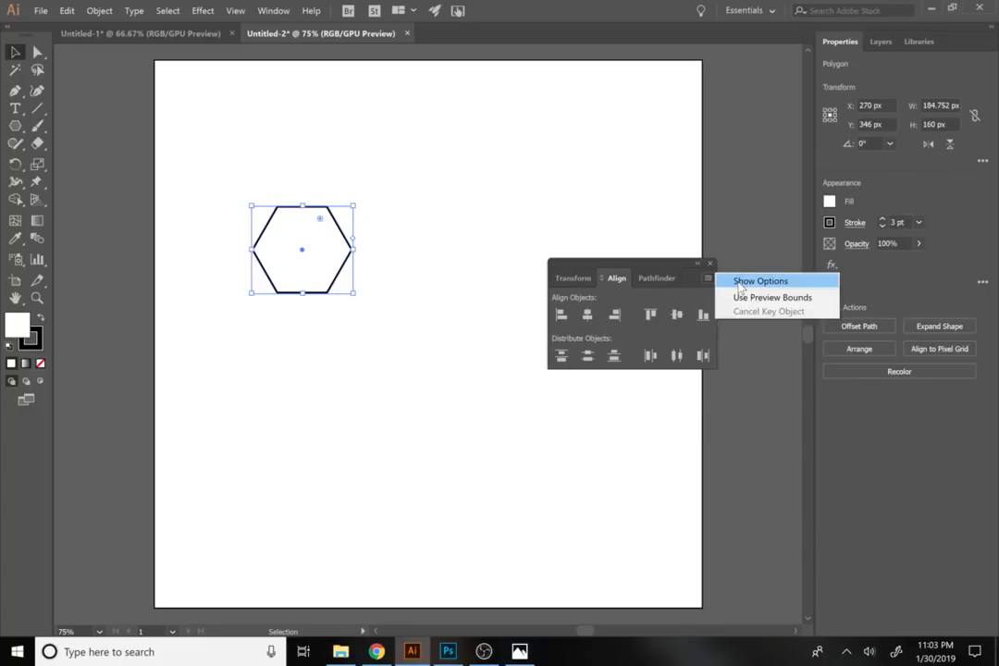
click(737, 280)
click(696, 400)
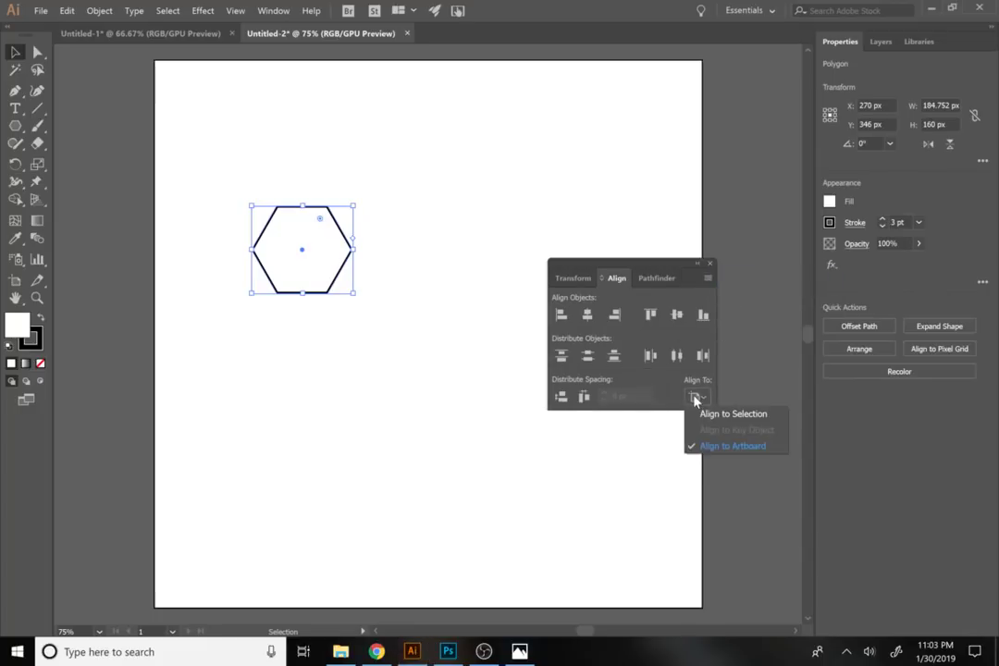
click(709, 448)
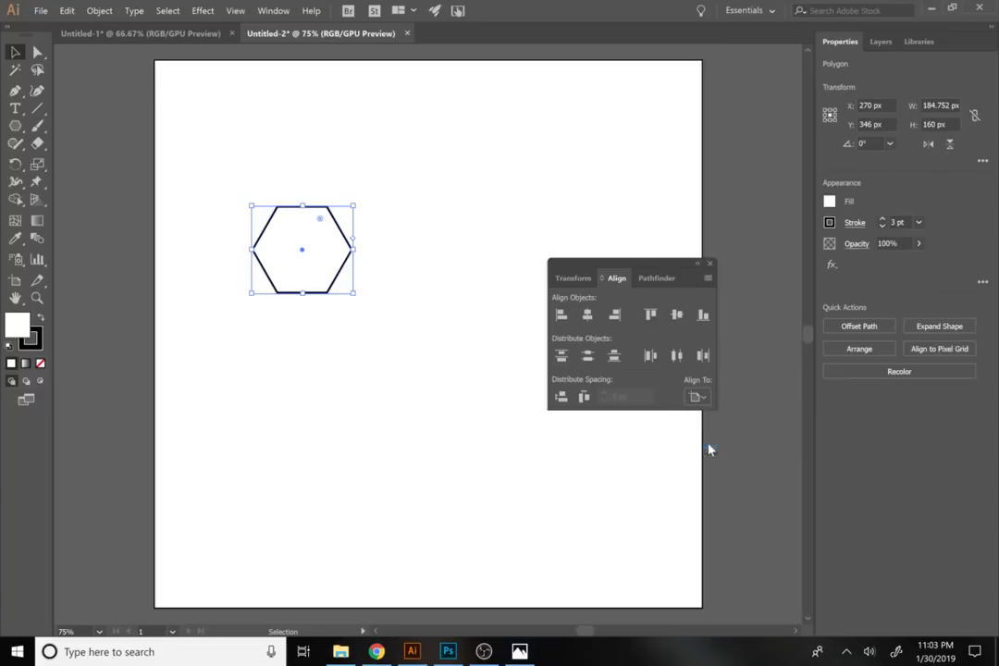
click(587, 315)
click(676, 315)
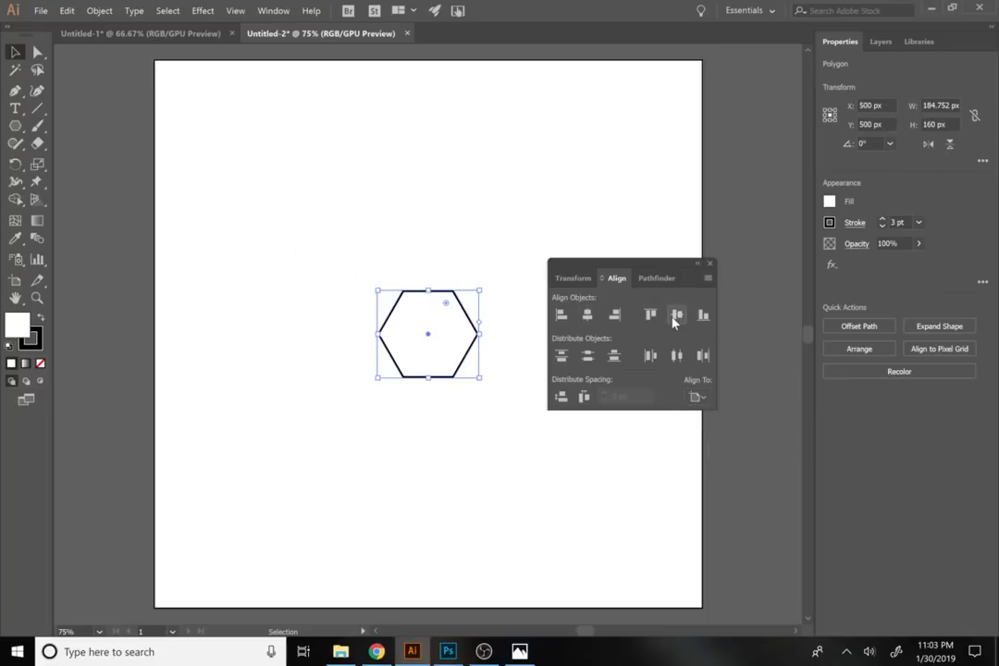
- Draw a circle about 479 px in diameter around the hexagon with the Ellipse tool
click(14, 125)
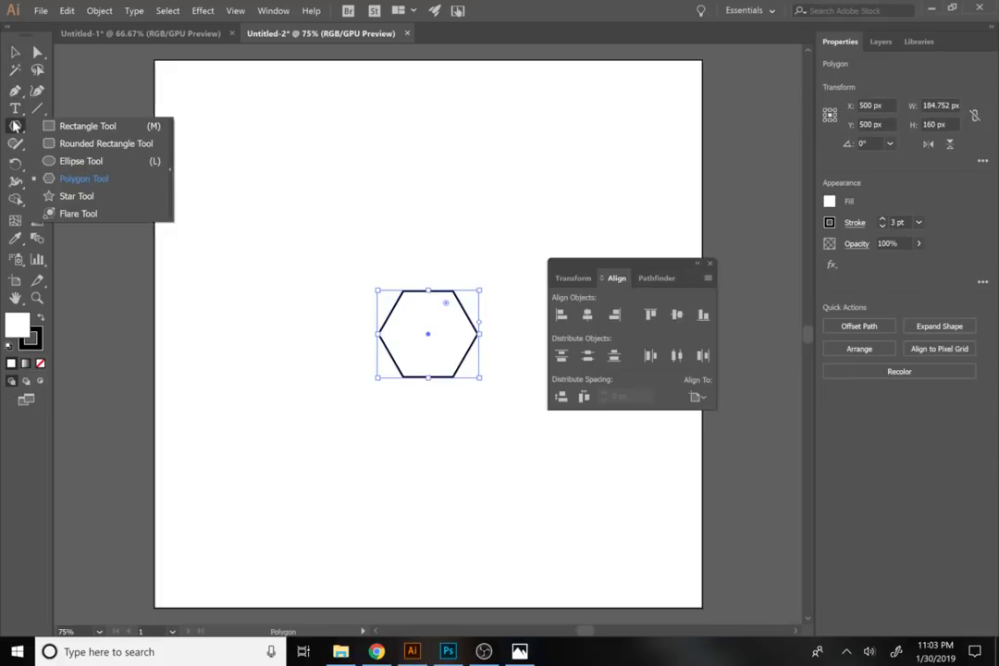
click(67, 161)
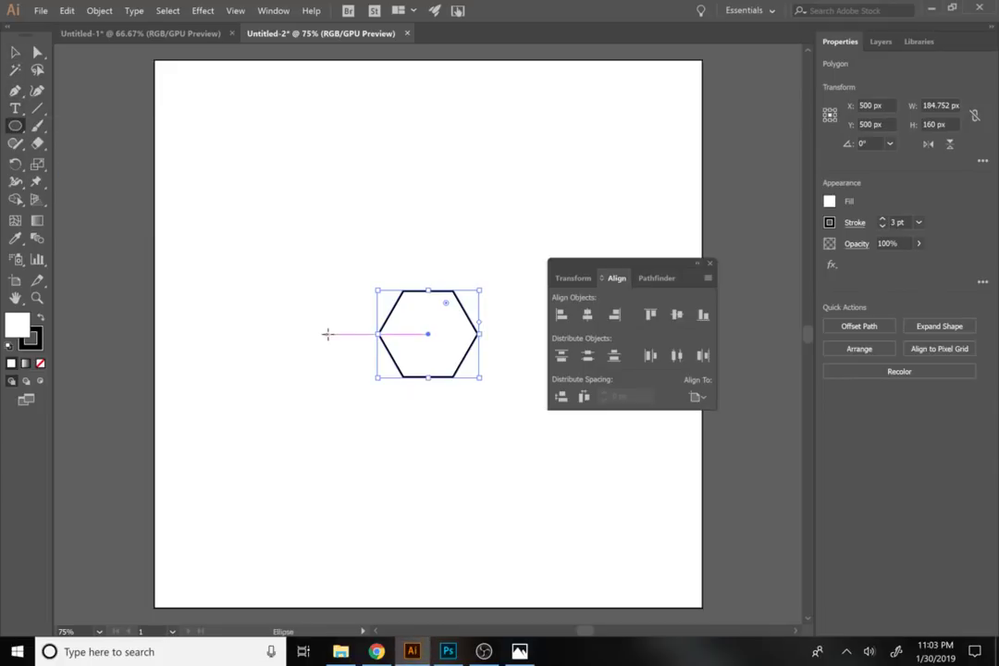
drag(685, 283, 963, 415)
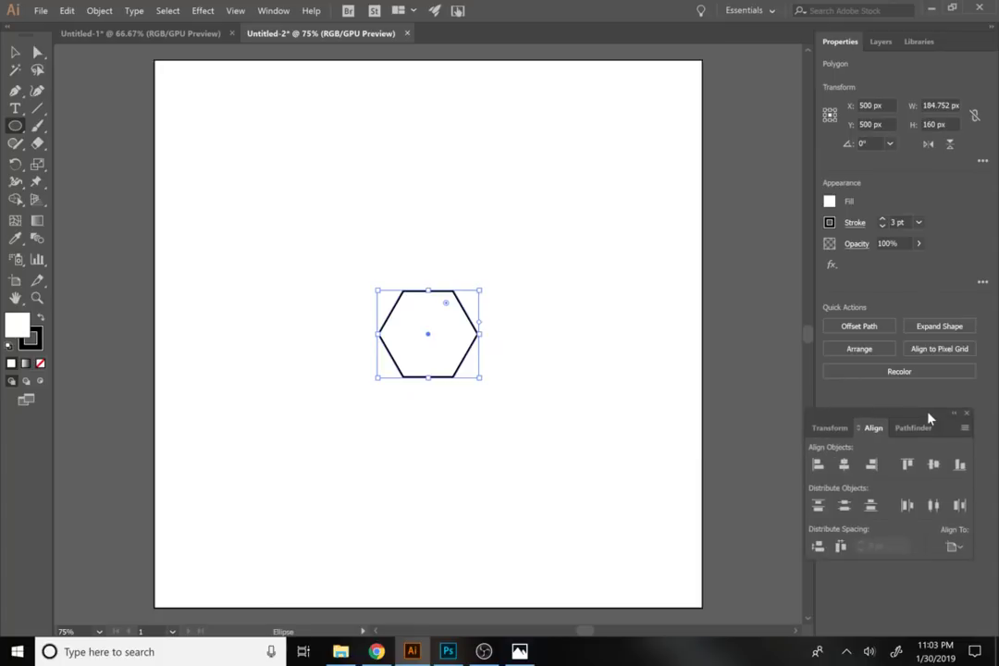
drag(298, 220, 561, 462)
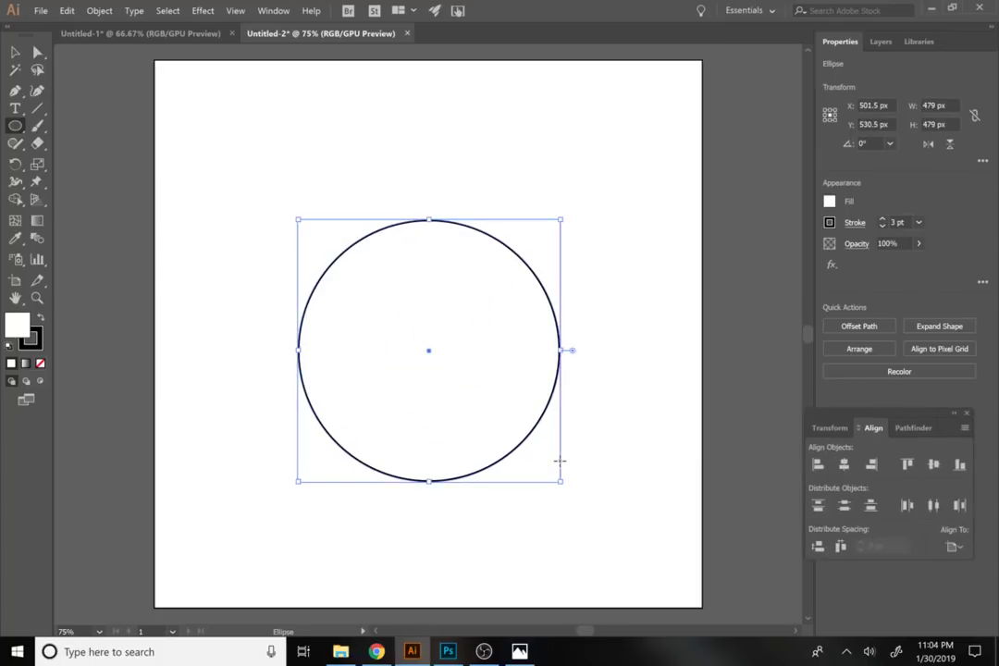
- Set the fill of both the circle and the hexagon to none
click(829, 202)
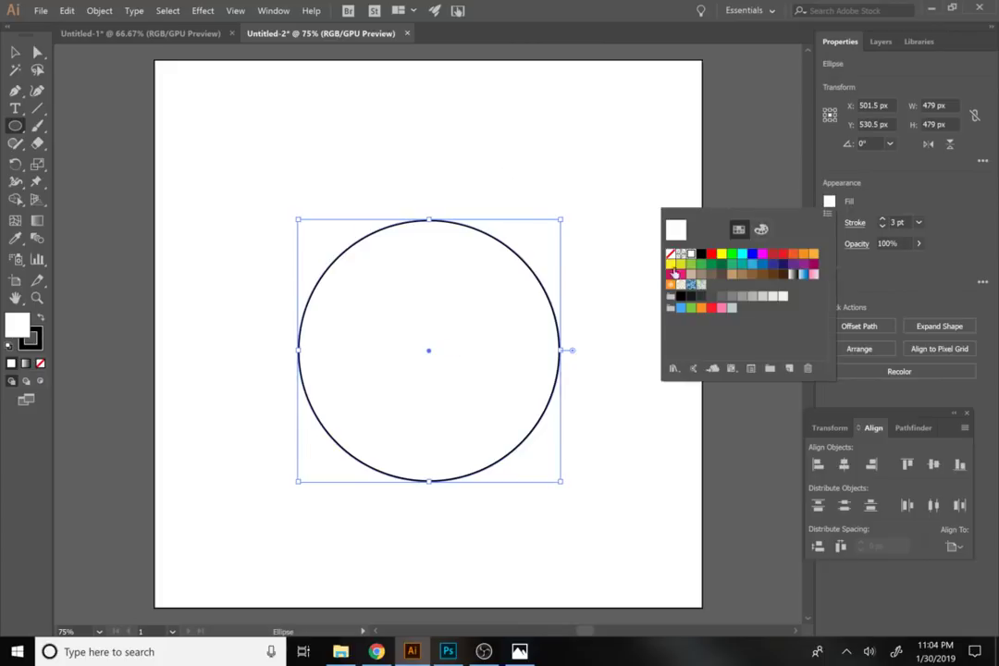
click(672, 251)
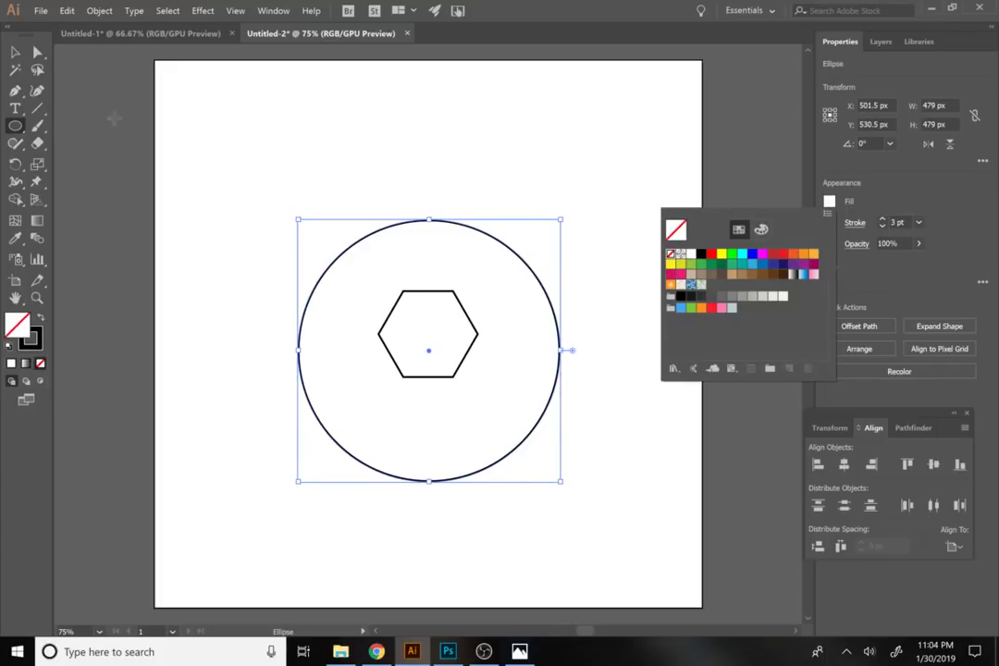
key(Escape)
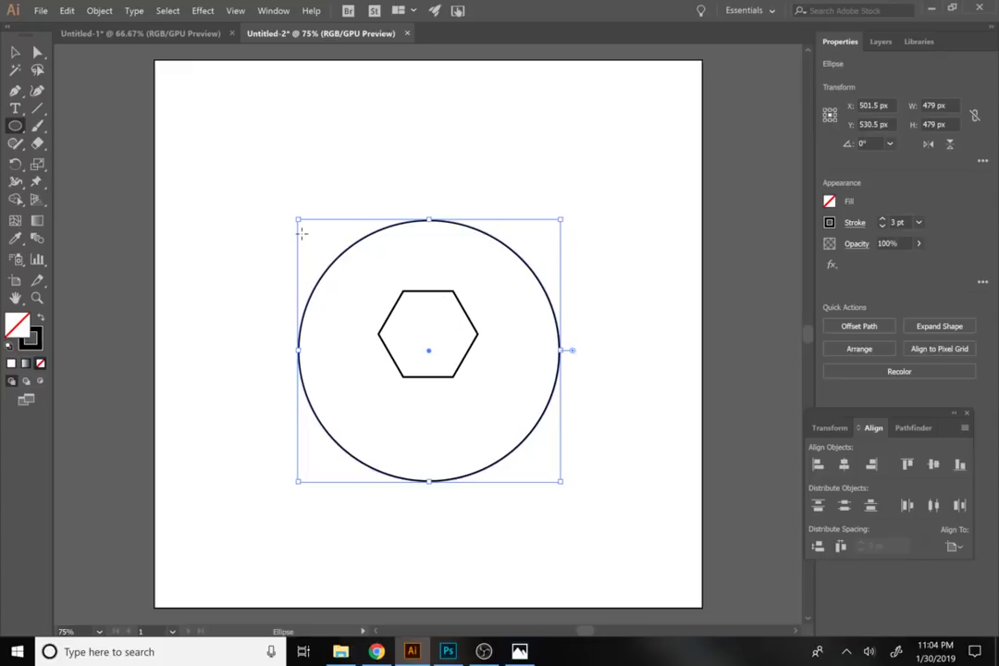
click(14, 51)
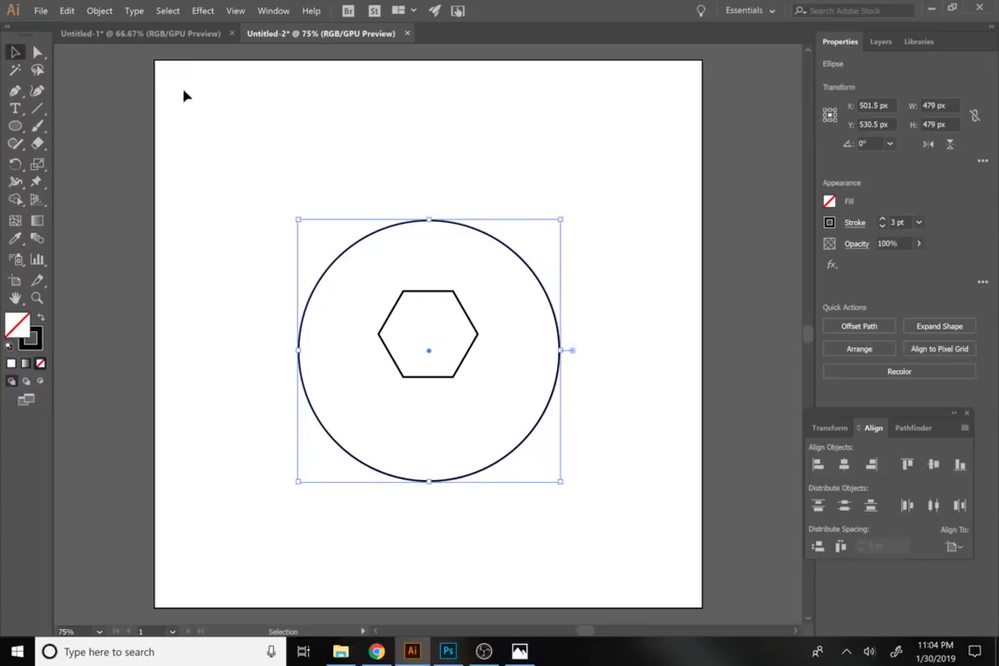
click(439, 323)
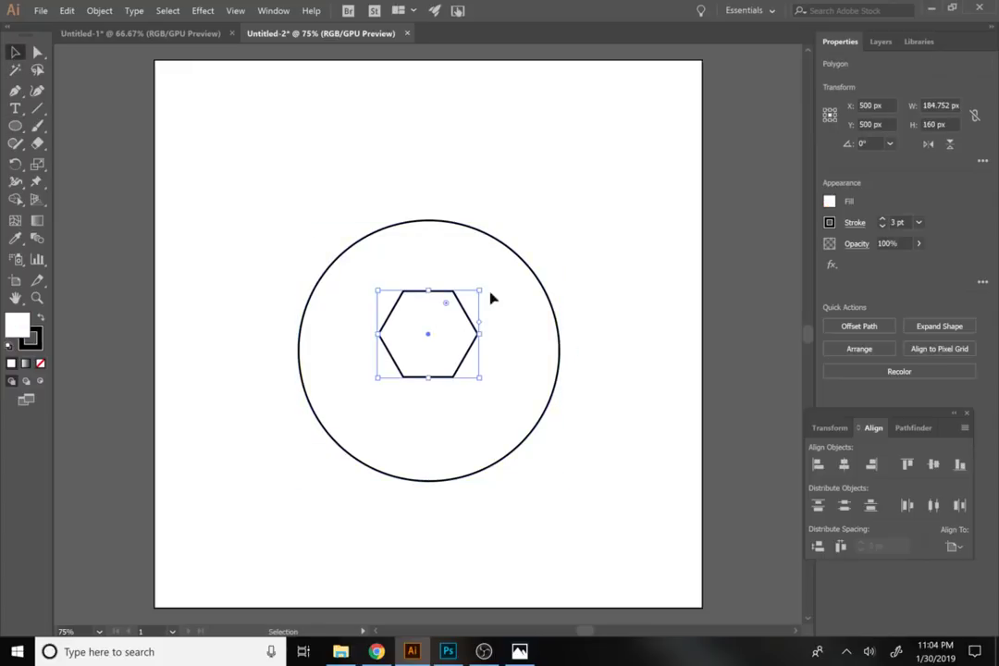
click(829, 202)
click(669, 252)
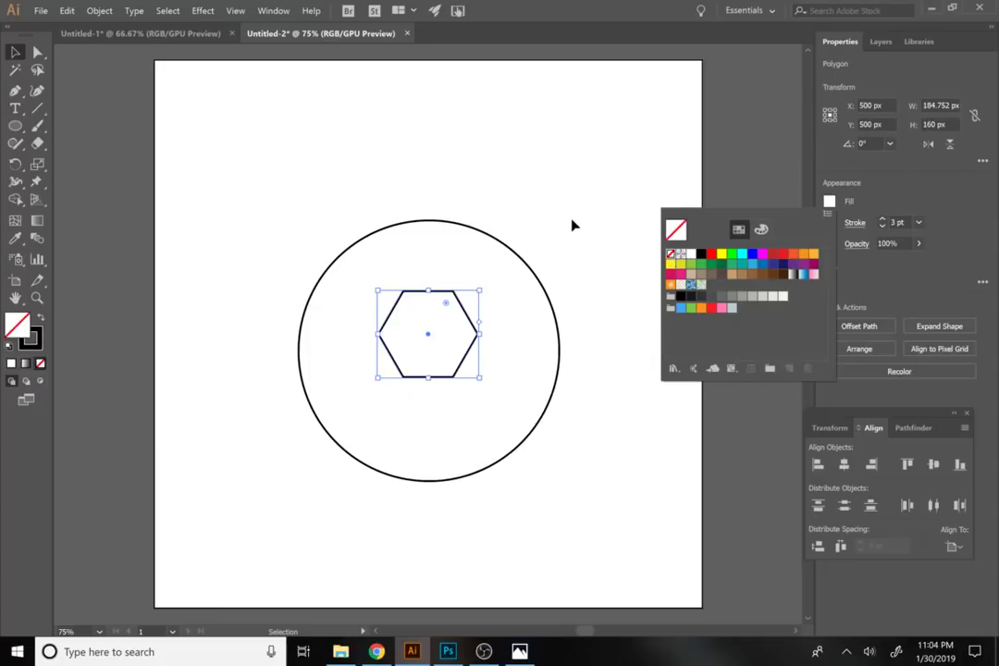
- Center the circle and hexagon together horizontally and vertically on the artboard, then deselect them
drag(602, 466, 490, 319)
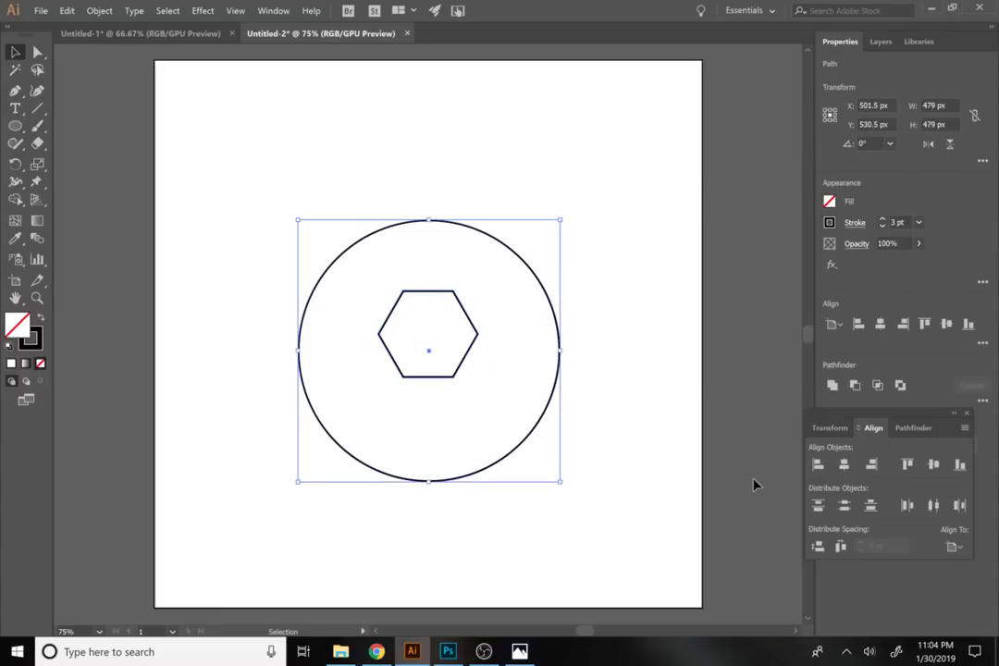
click(844, 465)
click(933, 466)
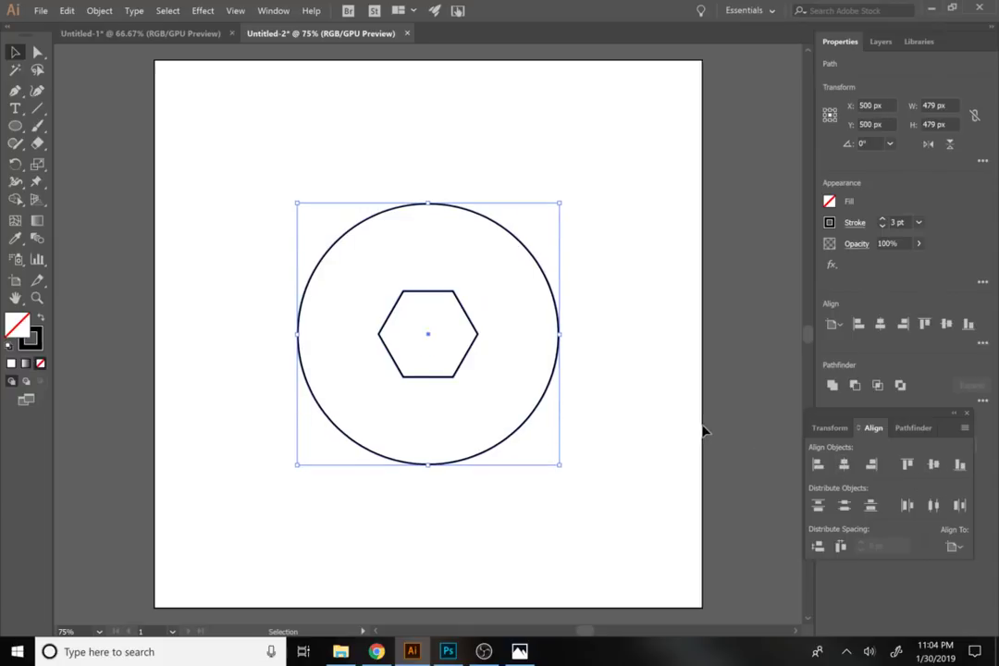
click(663, 429)
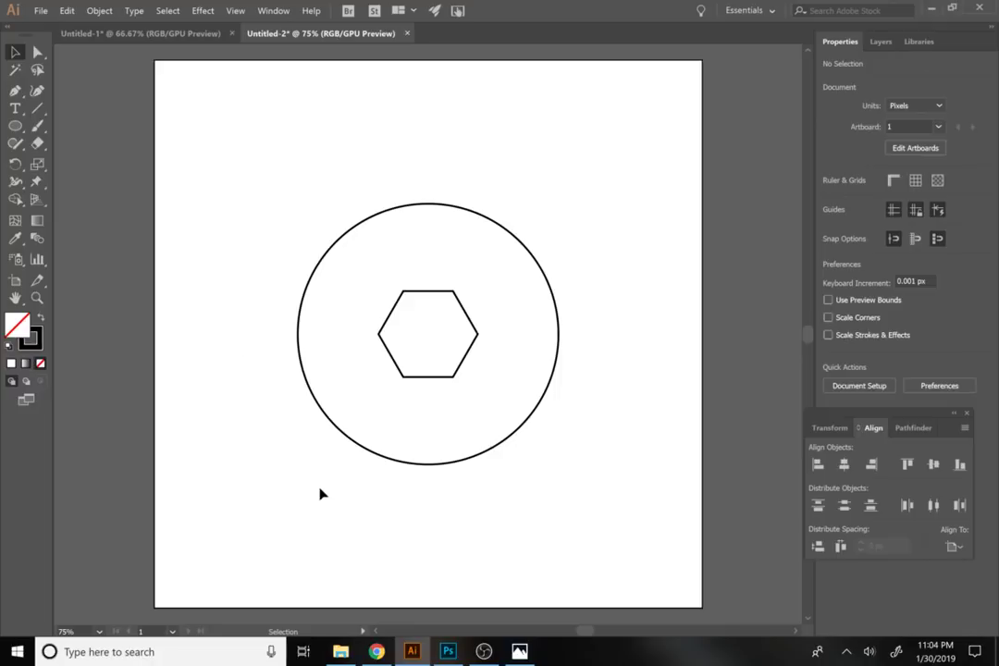
- Draw horizontal lines from the hexagon's lower-left corner to the right artboard edge and from its upper-right corner to the left edge, each about 546 px
click(37, 109)
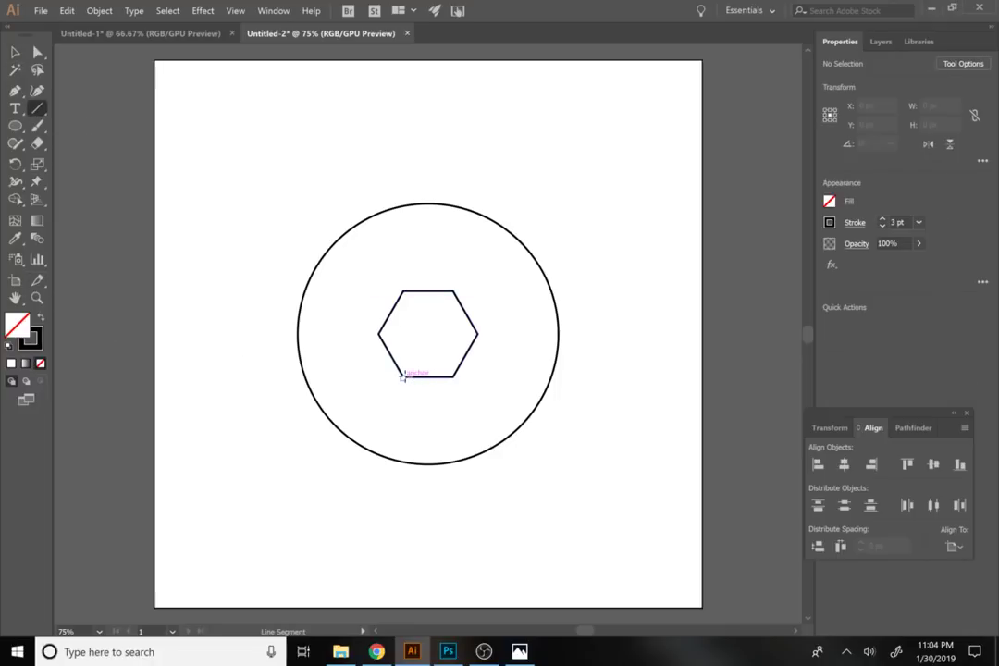
drag(402, 376, 532, 388)
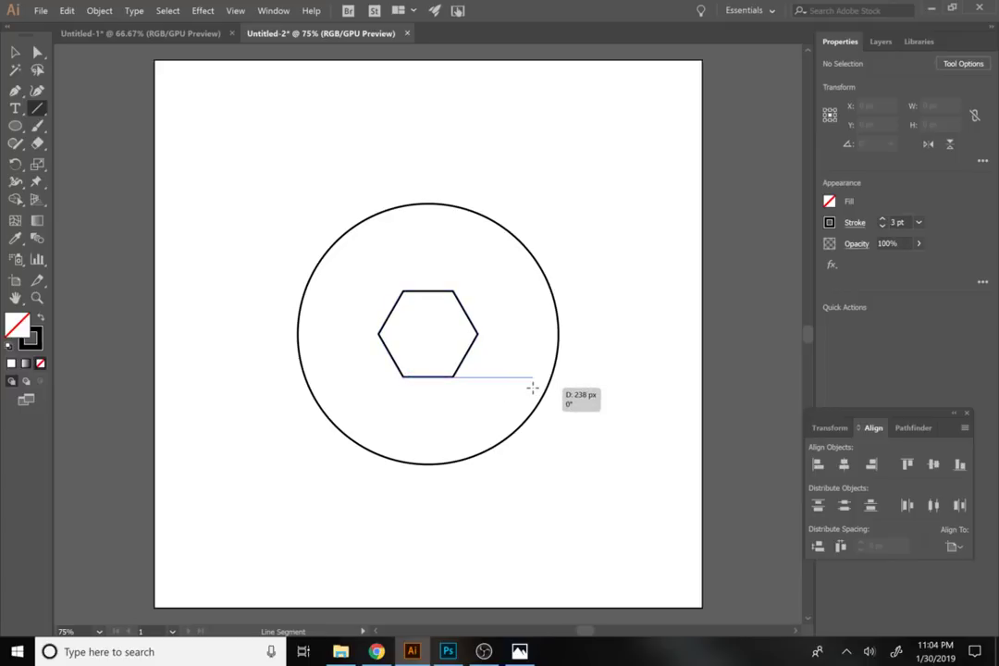
drag(633, 383, 702, 376)
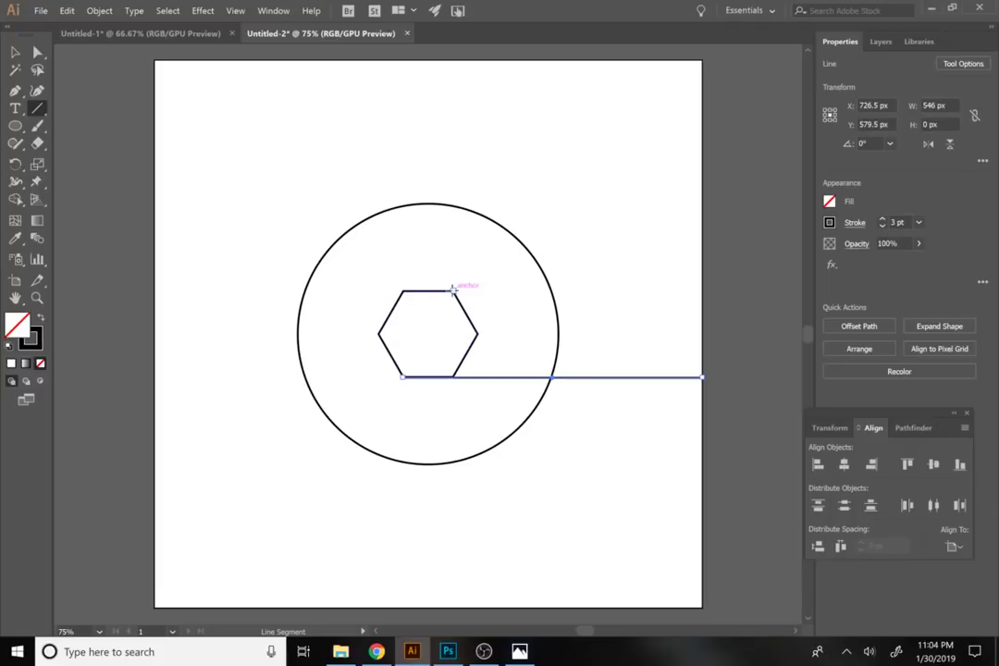
drag(453, 290, 155, 289)
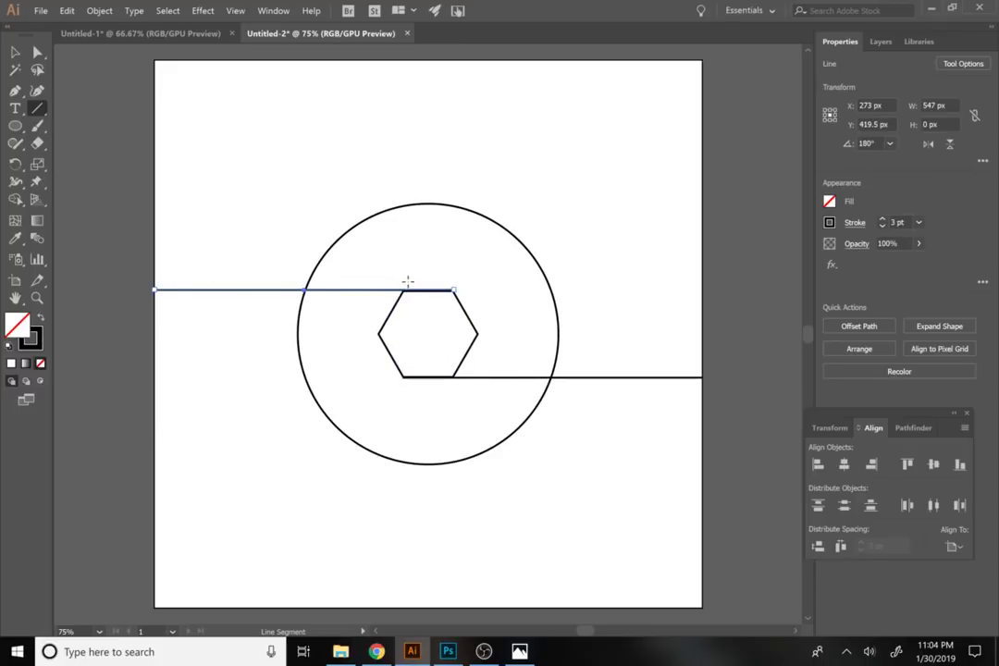
- Draw a line along the hexagon's upper-left side and extend it to the artboard's bottom edge, about 335 px wide and 583 px high
drag(402, 289, 379, 333)
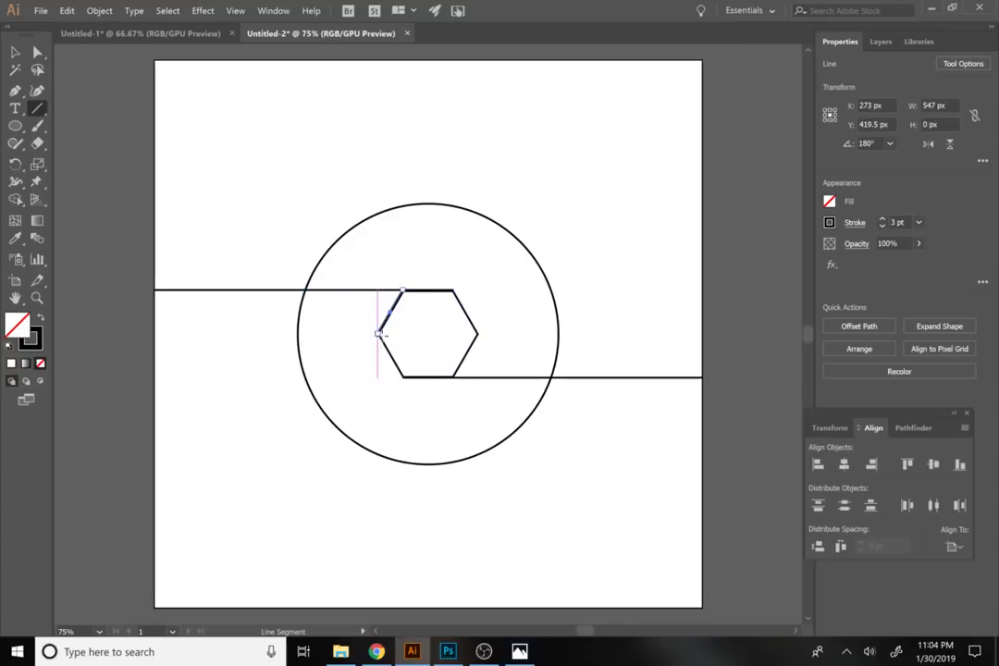
key(v)
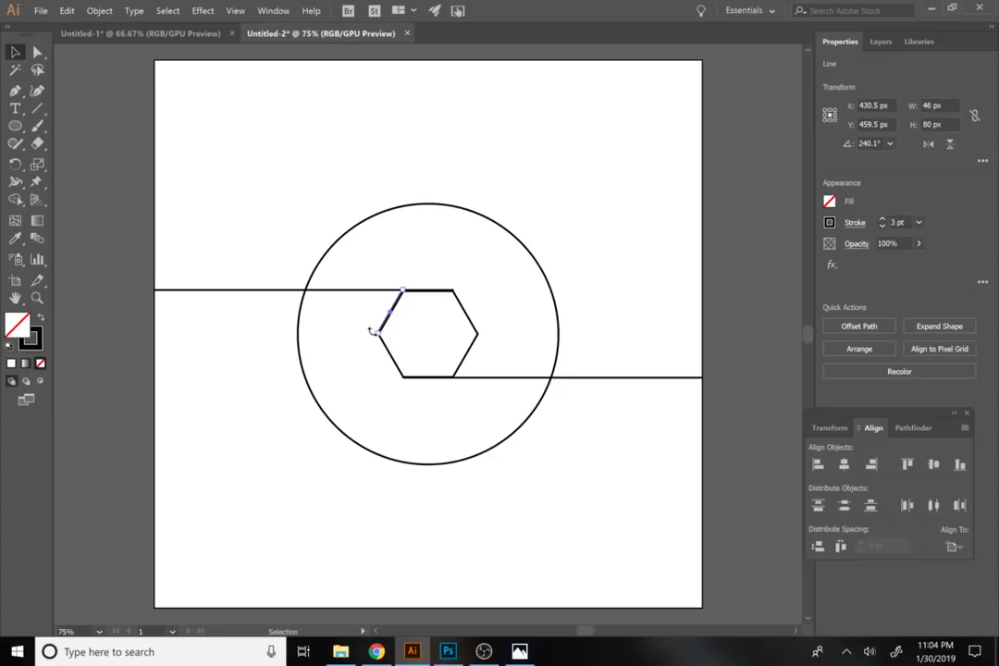
drag(379, 341, 222, 613)
click(510, 502)
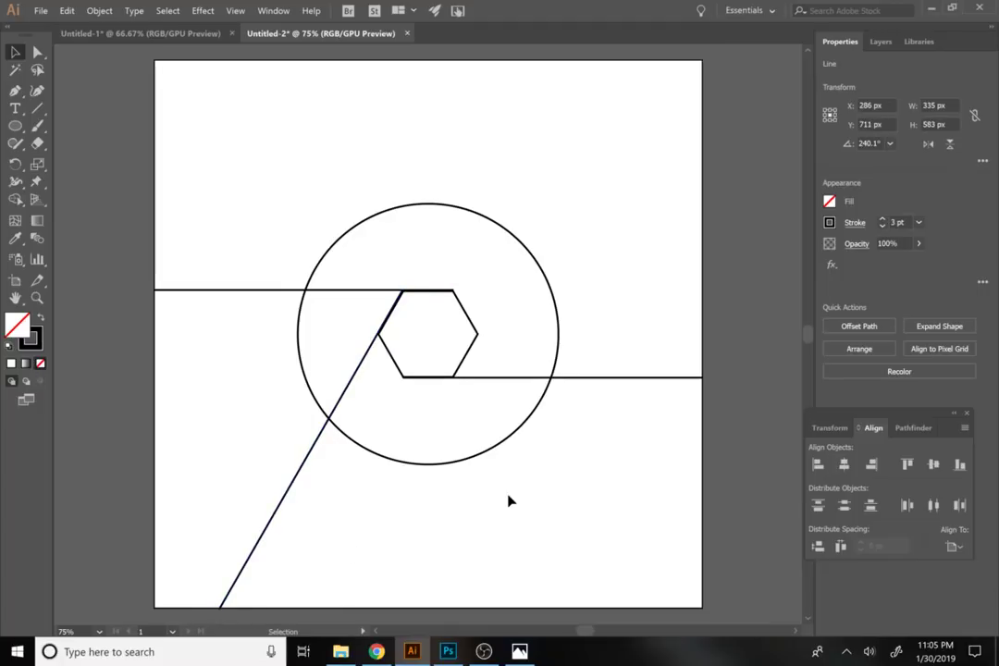
- Nudge the upper horizontal line down to Y 420.5 px so it overlaps the hexagon's top side
key(z)
click(413, 325)
click(413, 321)
click(435, 358)
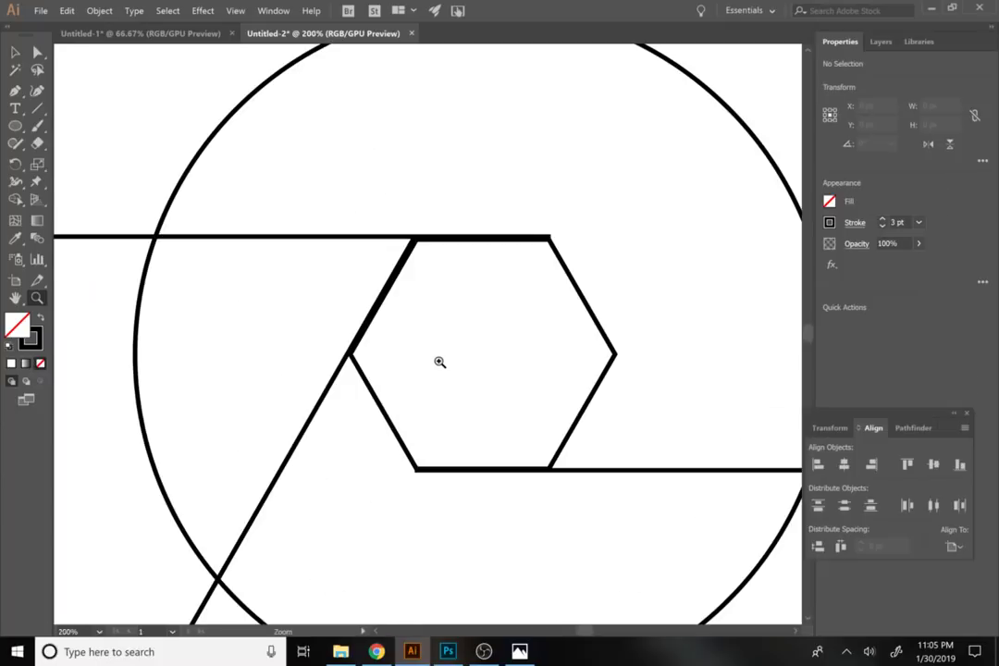
key(v)
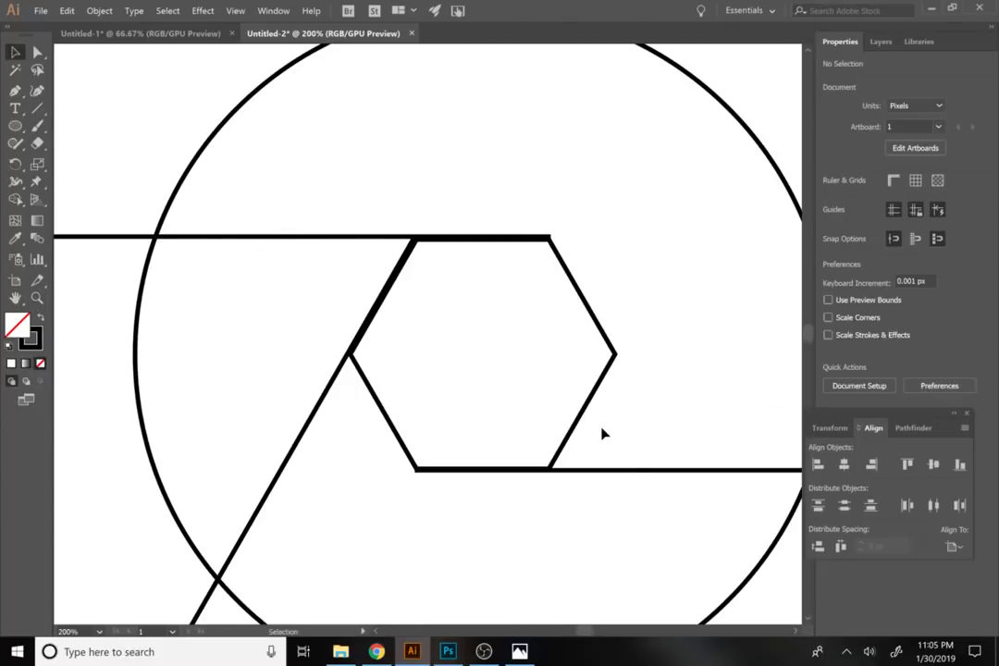
click(364, 239)
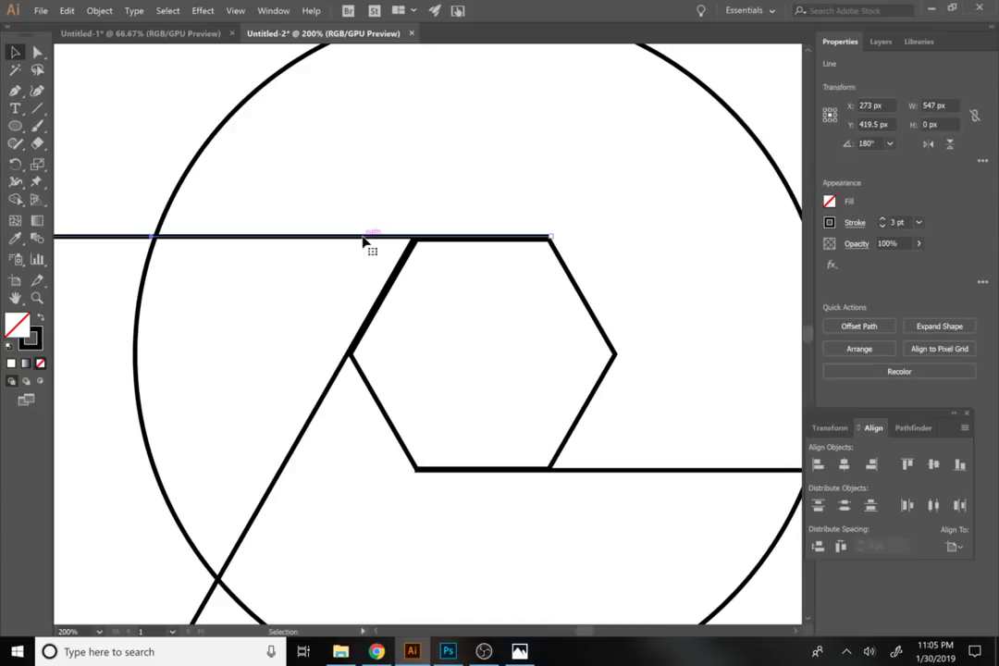
key(Down)
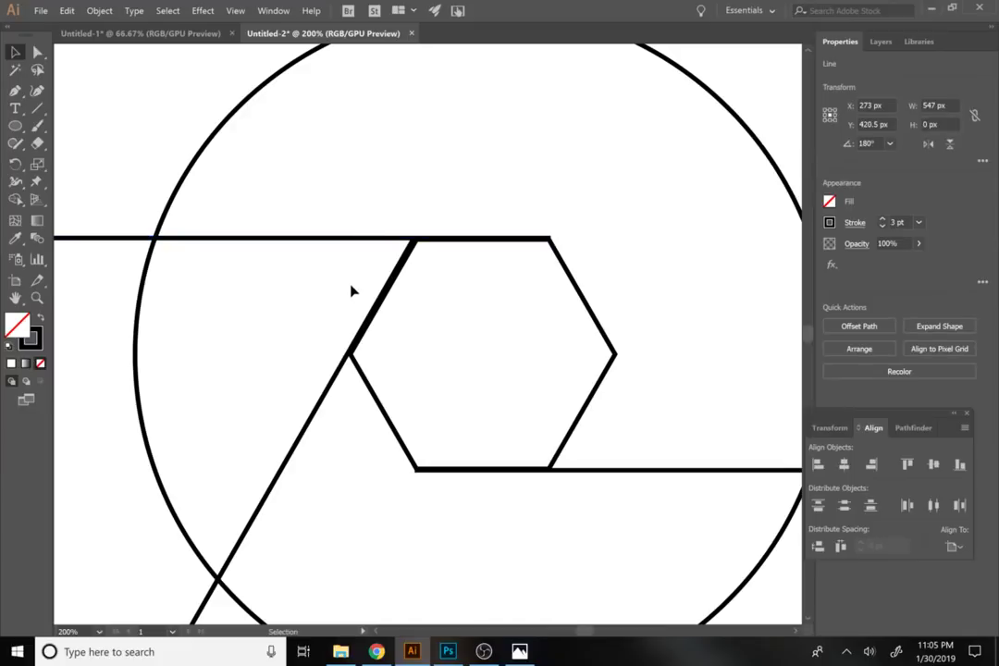
click(350, 306)
- Nudge the diagonal line right to X 287 px so it overlaps the hexagon's upper-left side
click(329, 400)
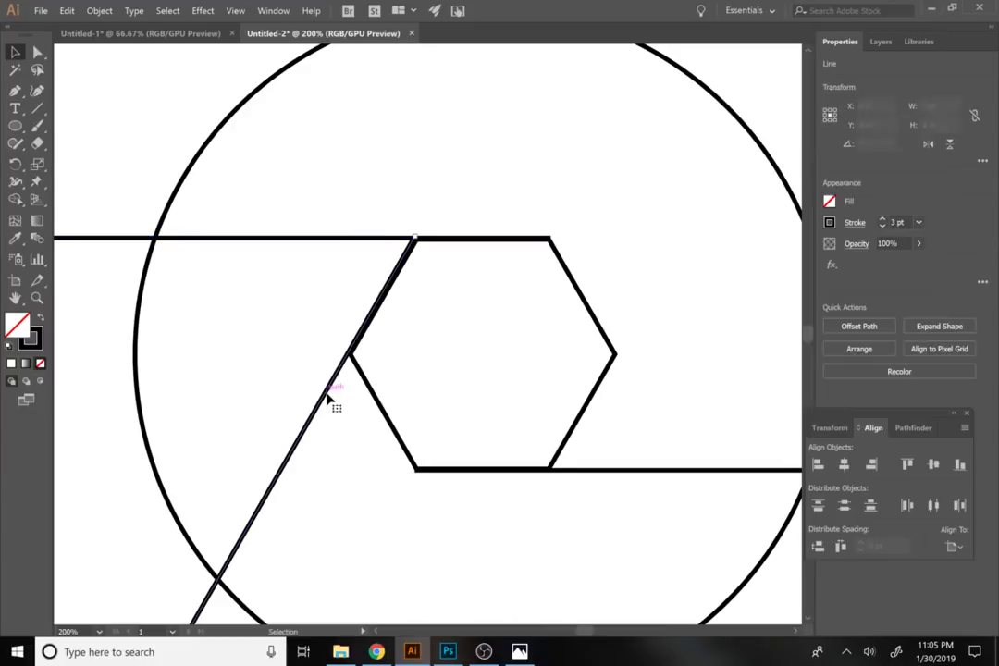
click(489, 374)
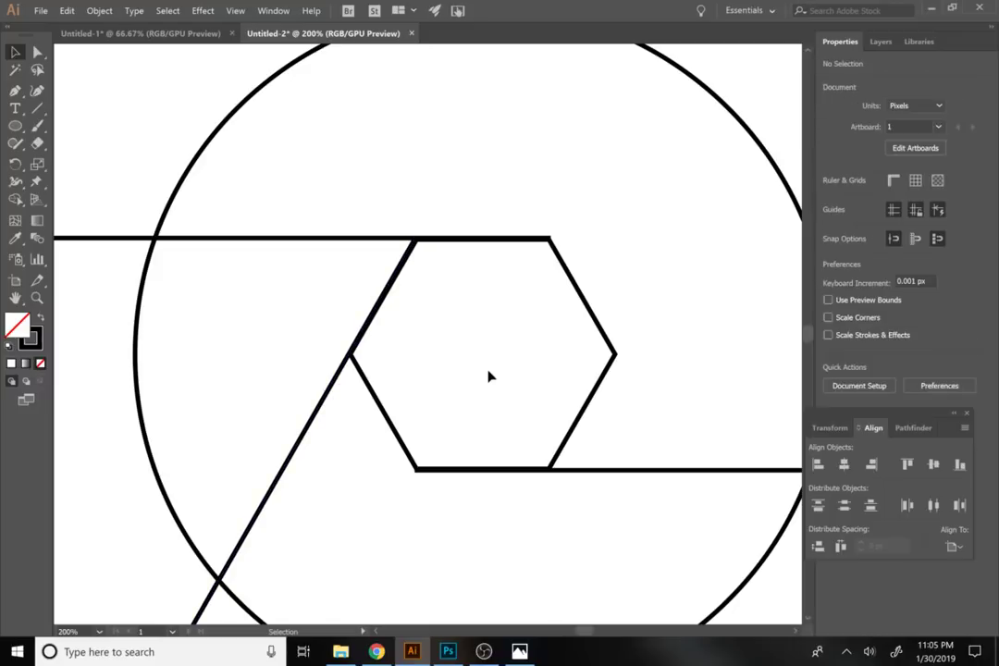
click(408, 263)
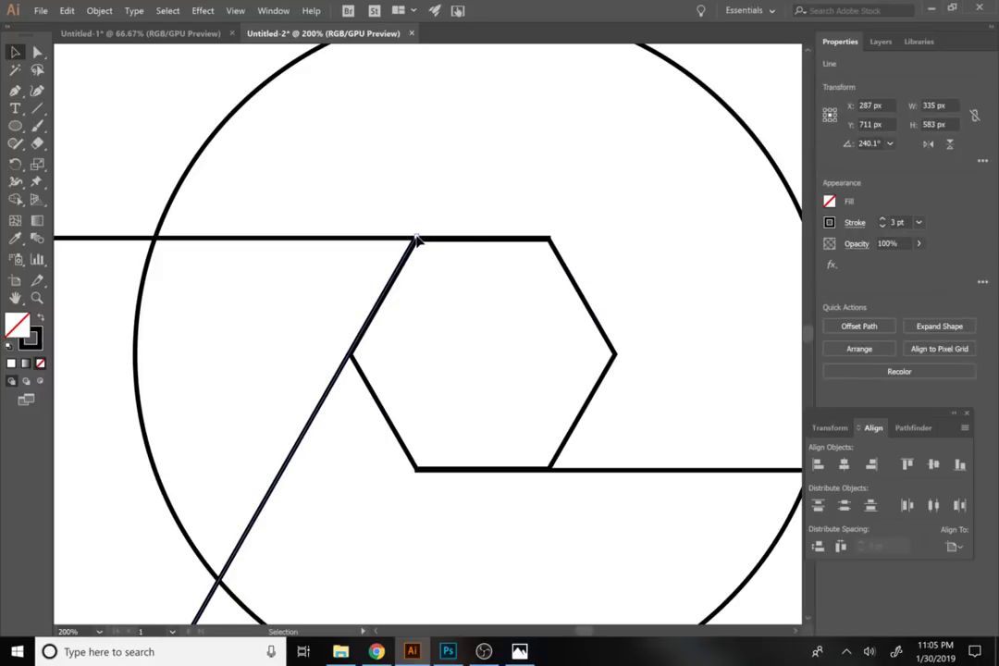
drag(416, 239, 418, 241)
click(437, 316)
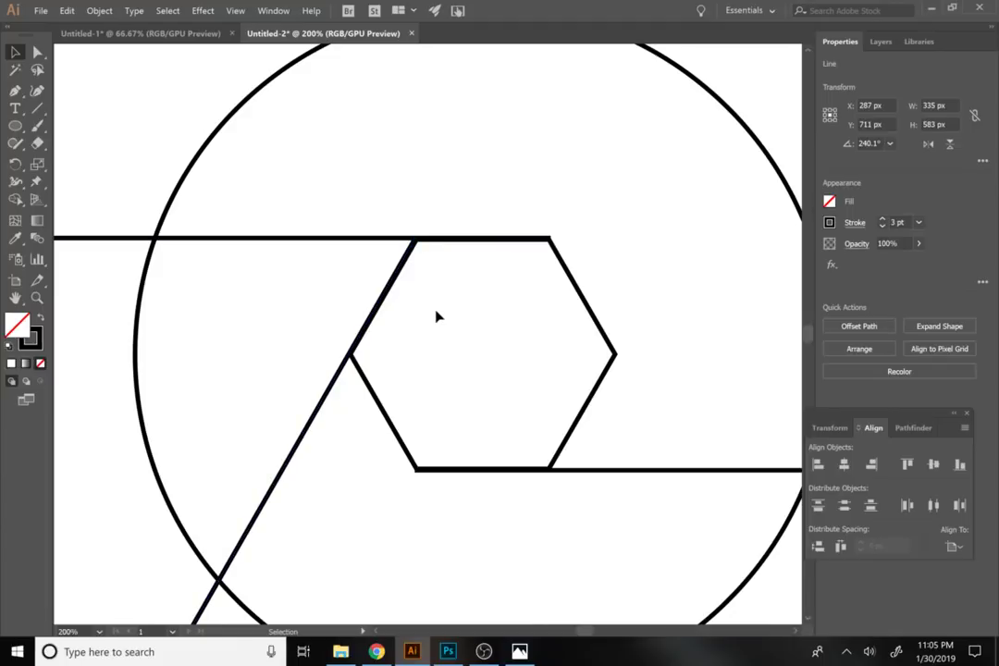
- Nudge the lower horizontal line up so it overlaps the hexagon's bottom side, and deselect it
click(647, 472)
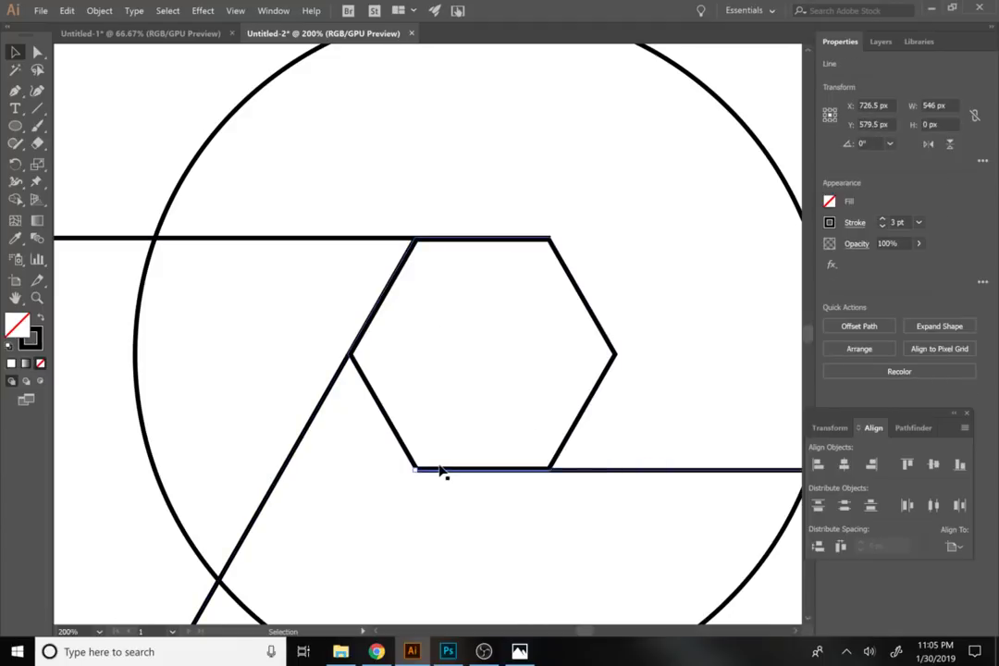
click(442, 521)
key(z)
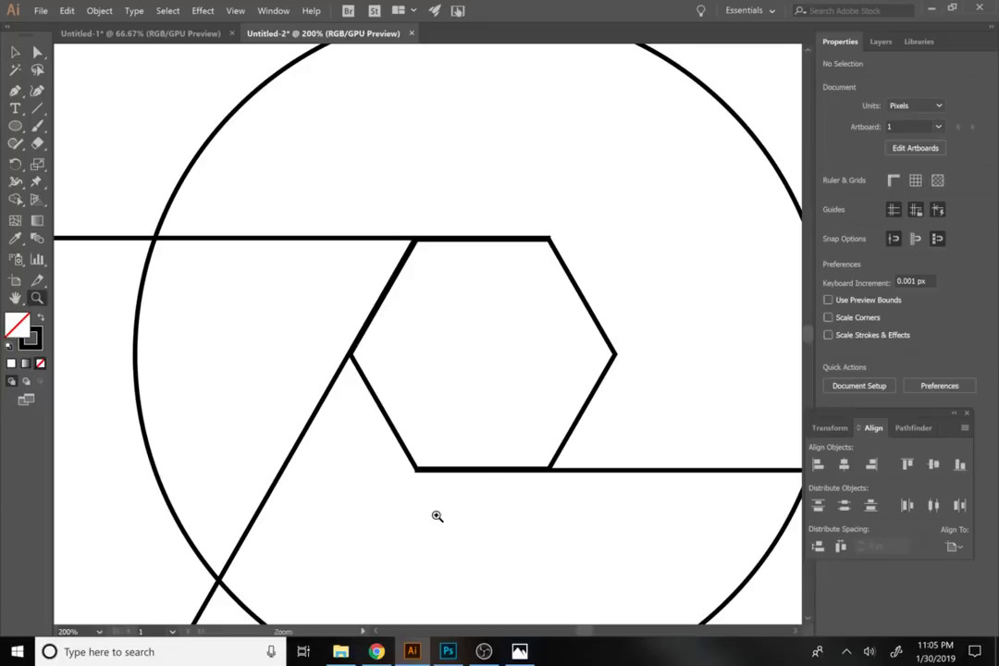
alt+click(437, 516)
alt+click(437, 516)
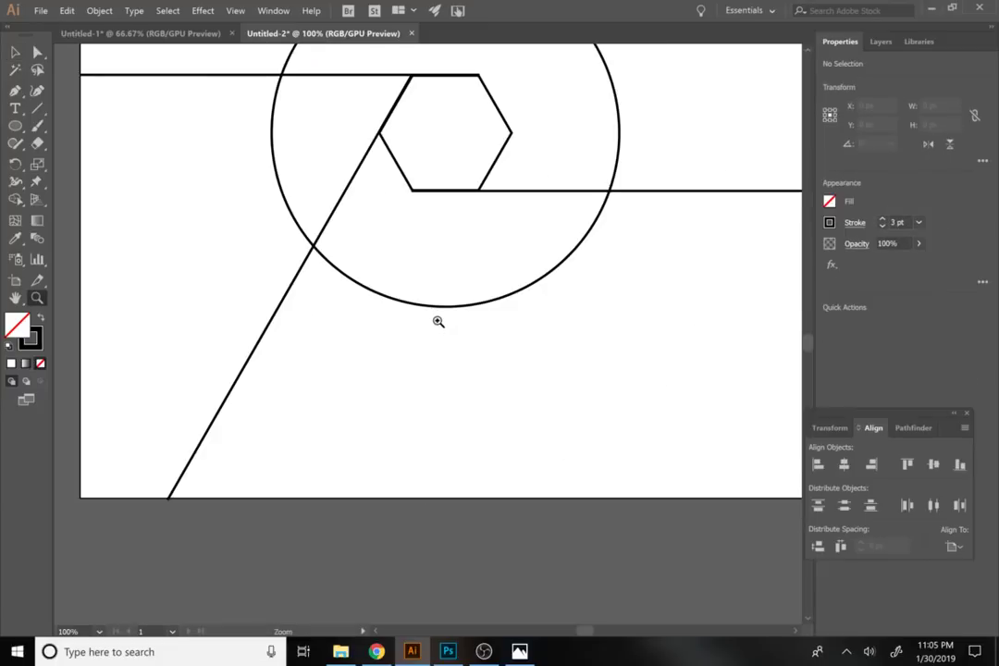
drag(440, 321, 412, 467)
click(504, 327)
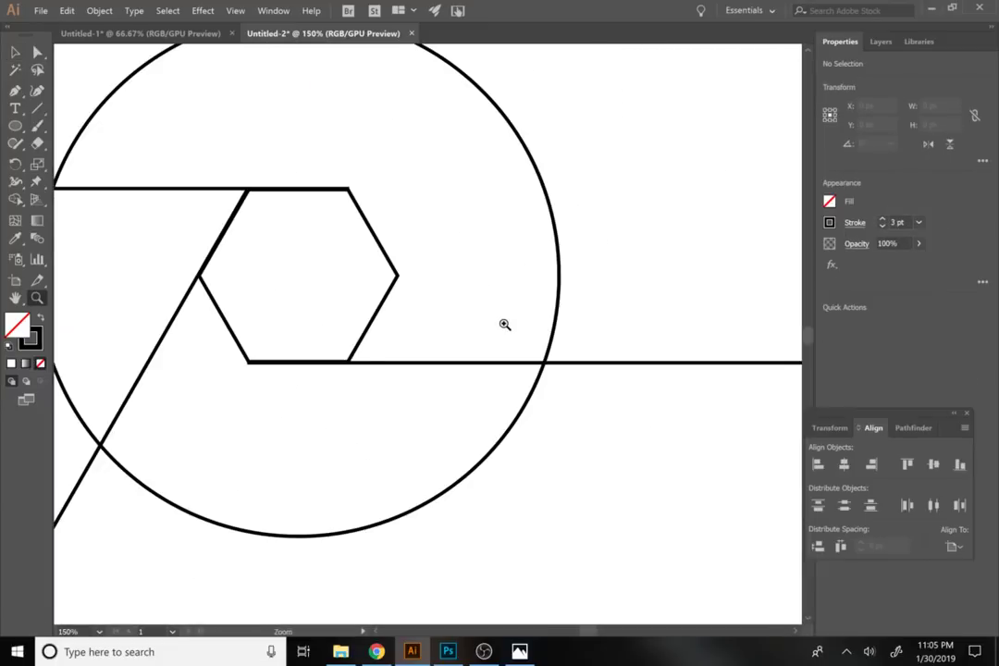
click(365, 388)
click(338, 328)
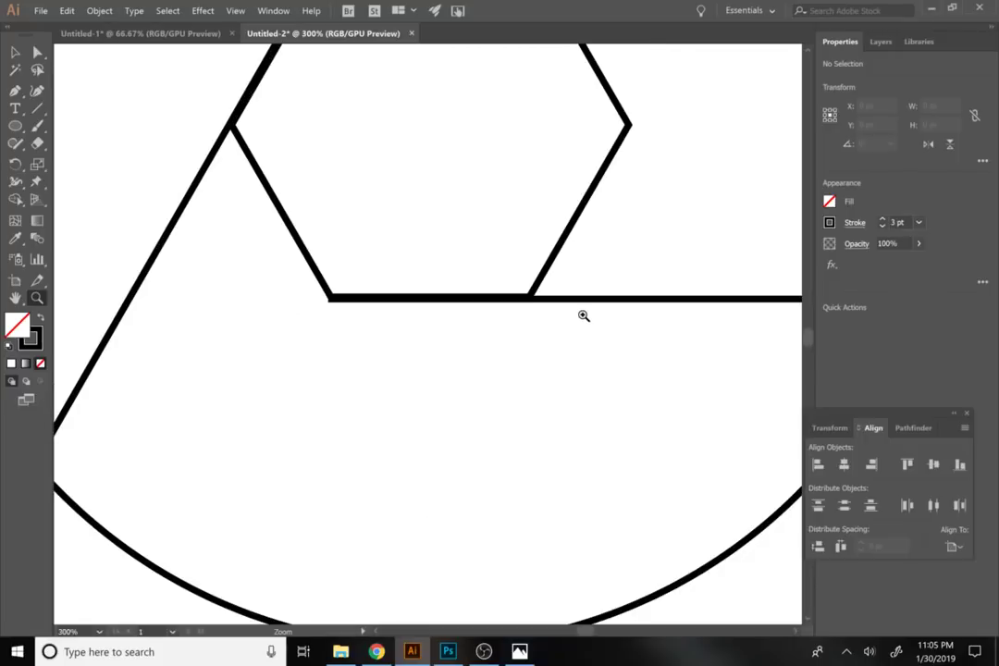
key(v)
click(609, 300)
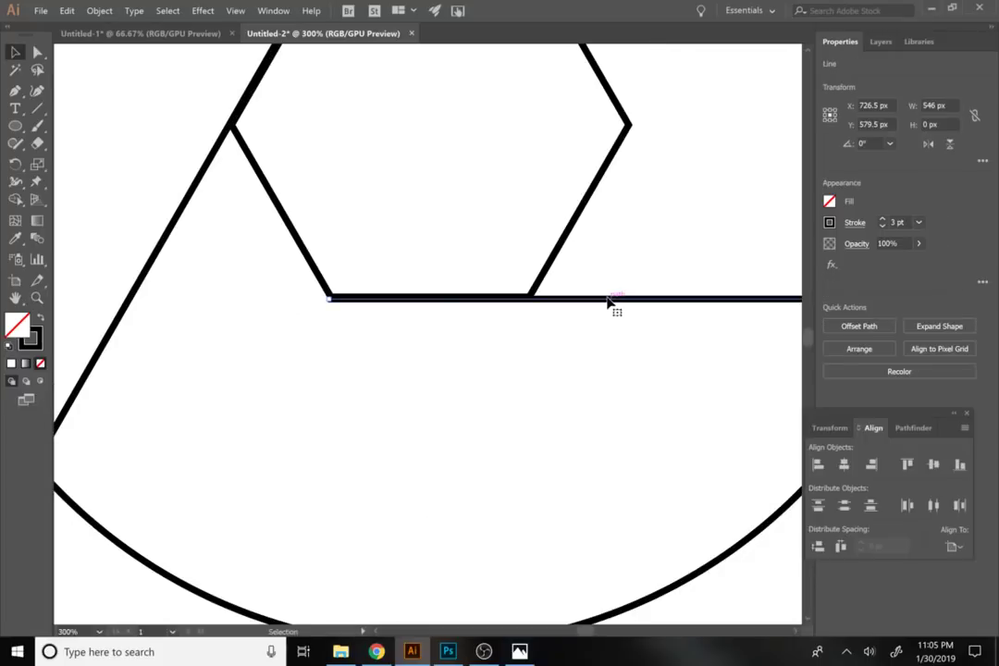
click(596, 343)
- Duplicate the diagonal line and place the copy from the hexagon's lower-right corner up to the artboard's top edge
key(z)
alt+click(493, 383)
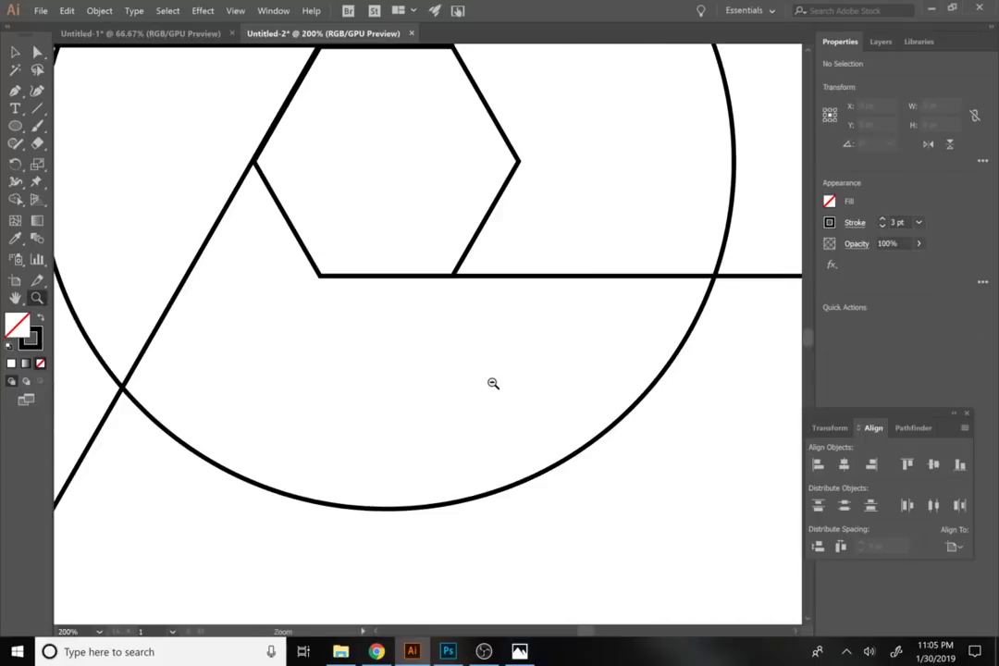
alt+click(493, 383)
alt+click(397, 342)
scroll(437, 504, up, 3)
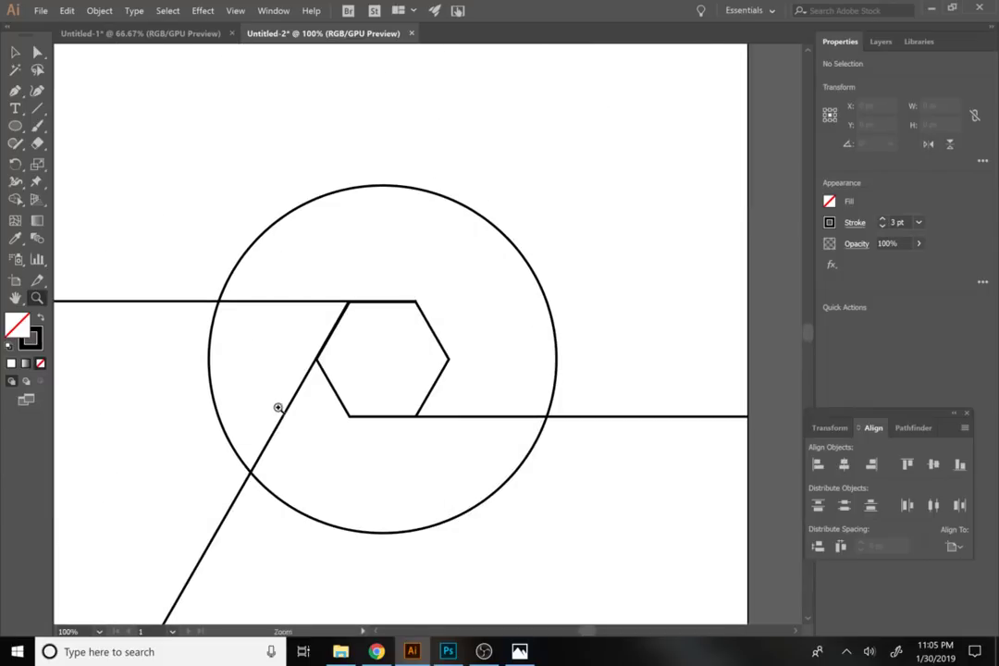
key(v)
click(270, 444)
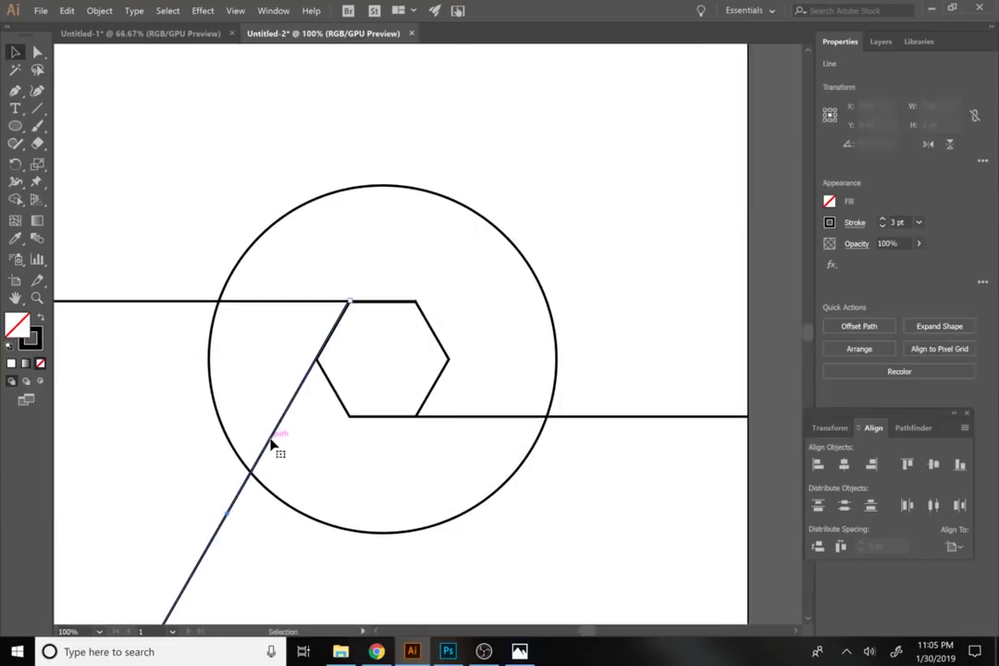
drag(270, 444, 584, 134)
drag(626, 174, 607, 269)
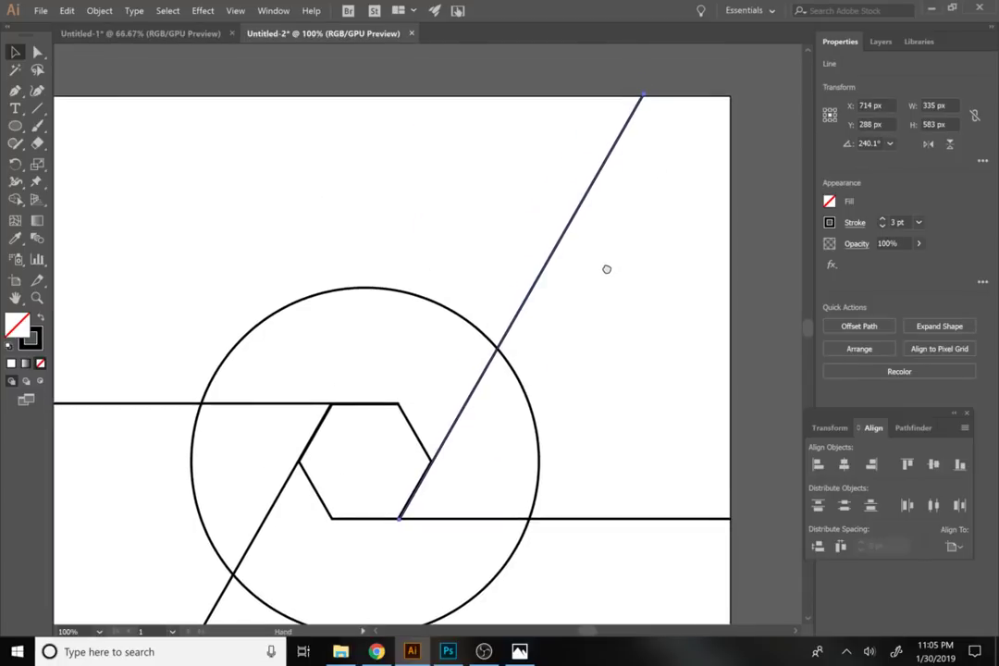
click(524, 435)
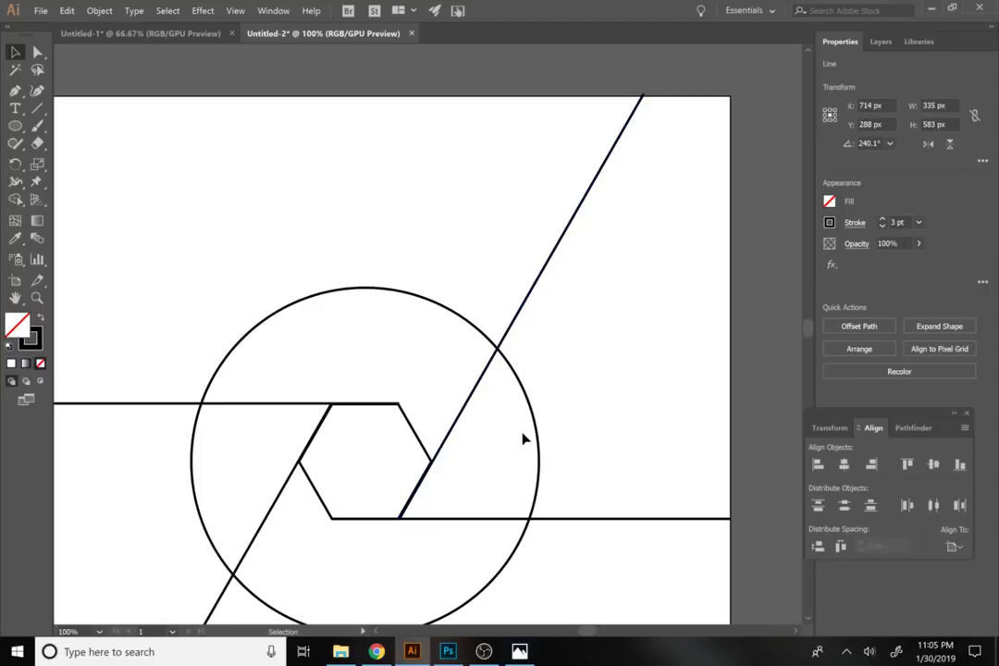
- Nudge the copied diagonal line to X 713 px so it overlaps the hexagon's lower-right side
click(458, 427)
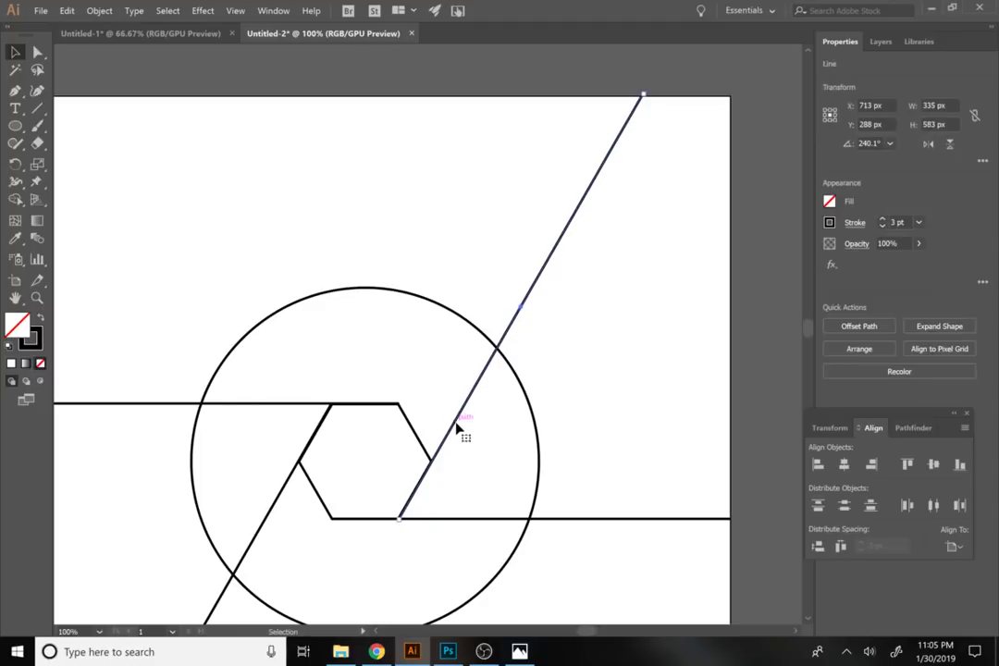
click(472, 453)
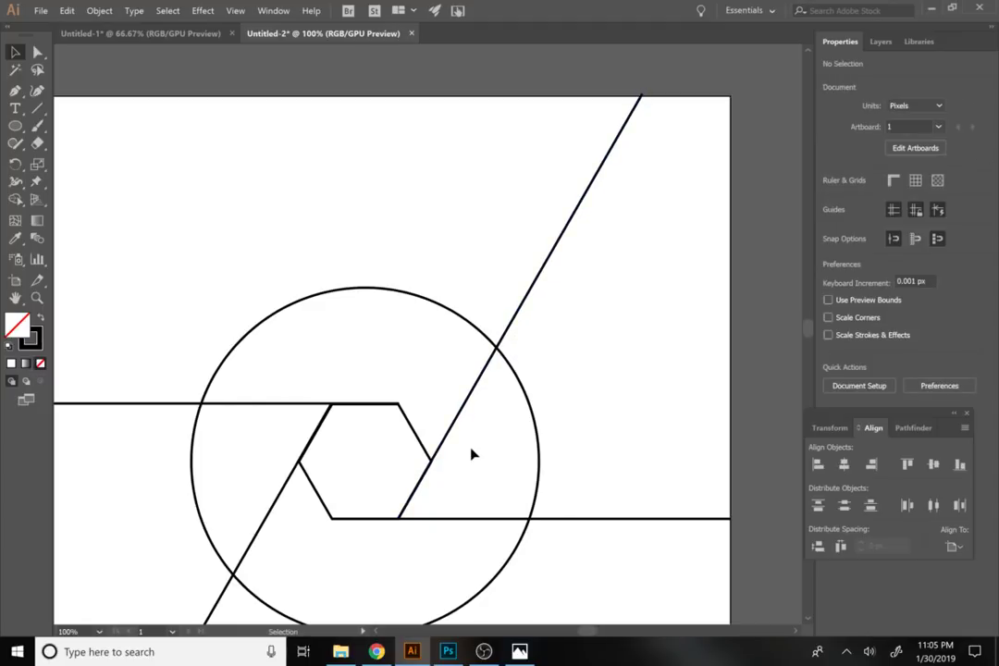
key(z)
click(440, 465)
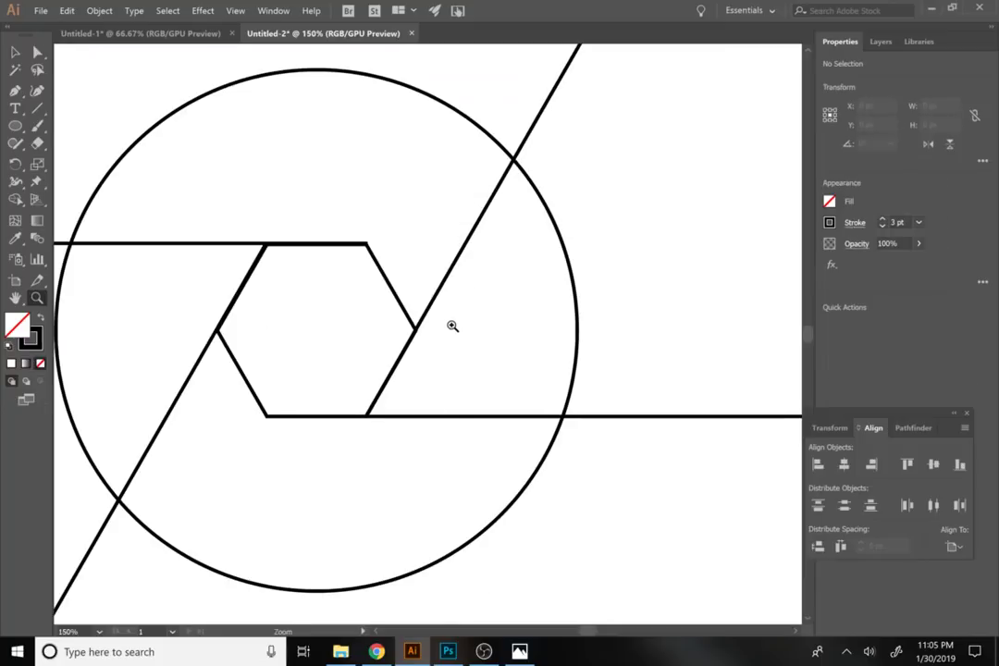
key(v)
click(451, 270)
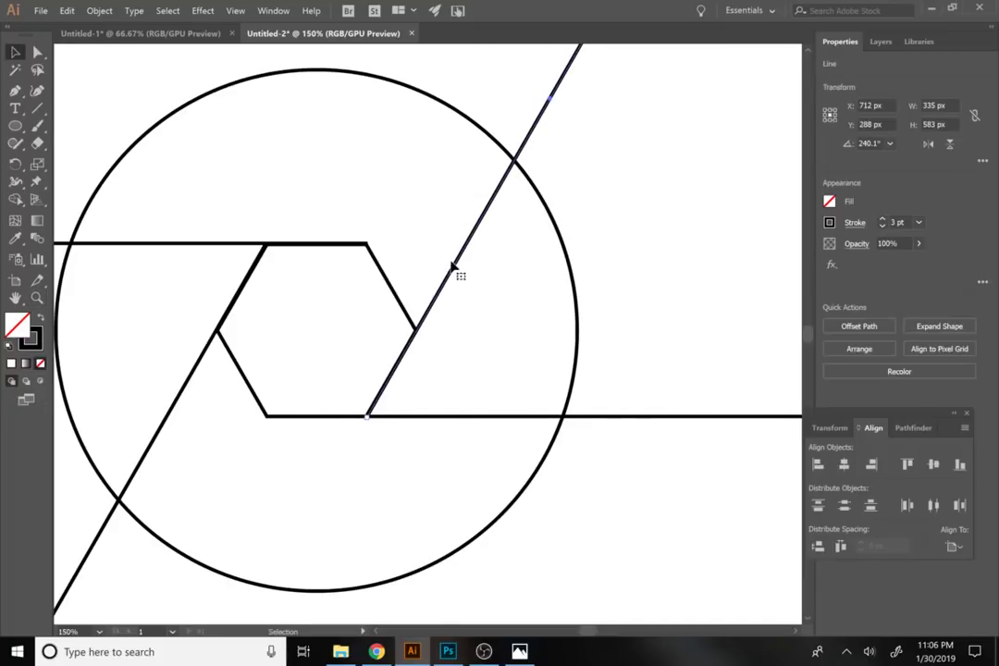
click(478, 323)
- Create a reflected copy of the upper-right diagonal line across the vertical axis
double_click(450, 288)
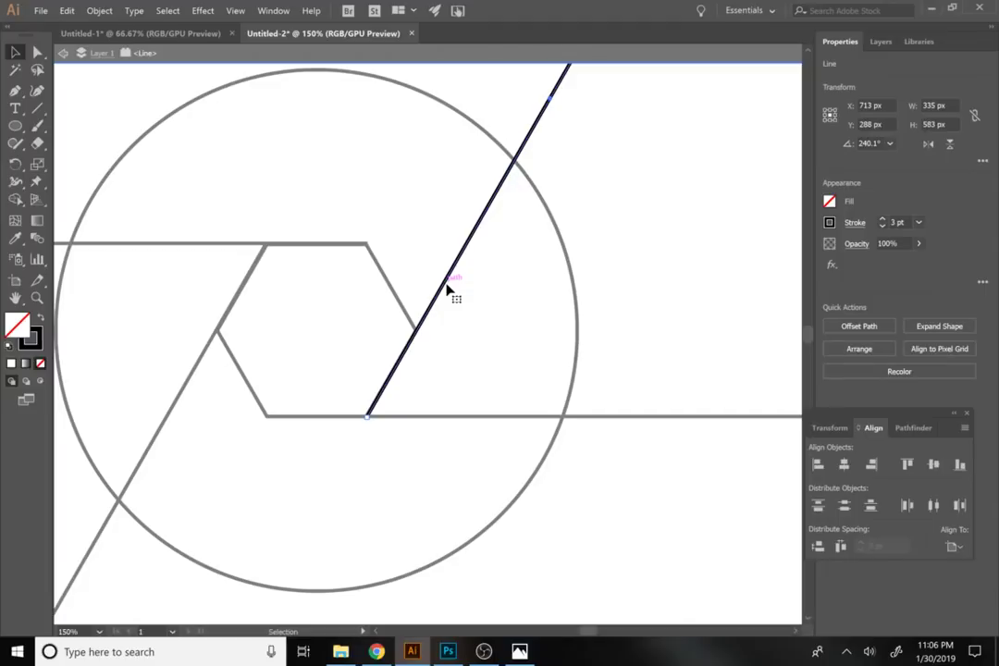
click(381, 52)
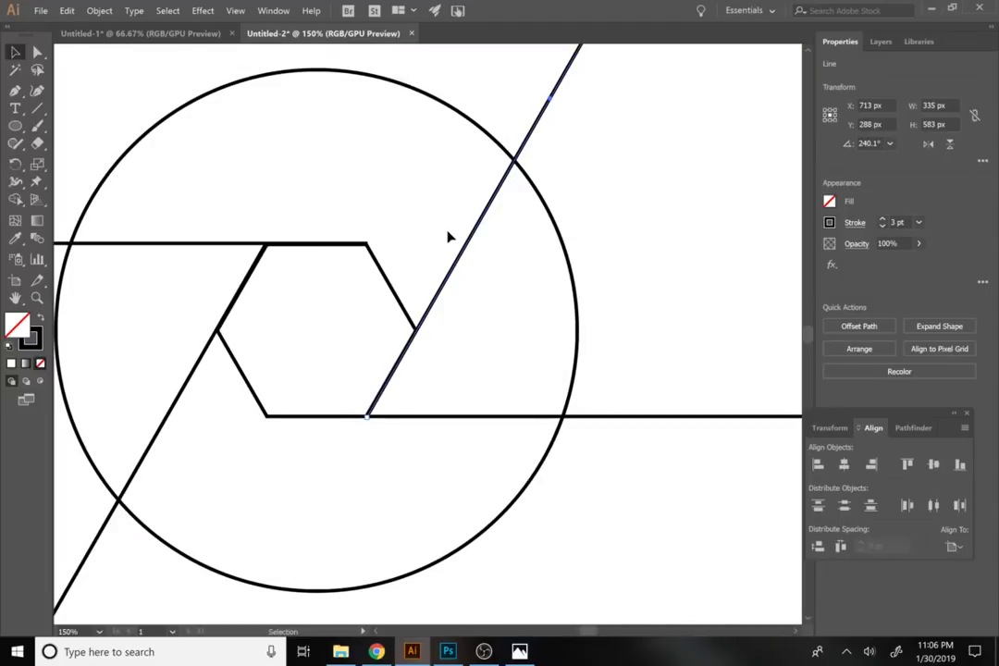
right_click(457, 267)
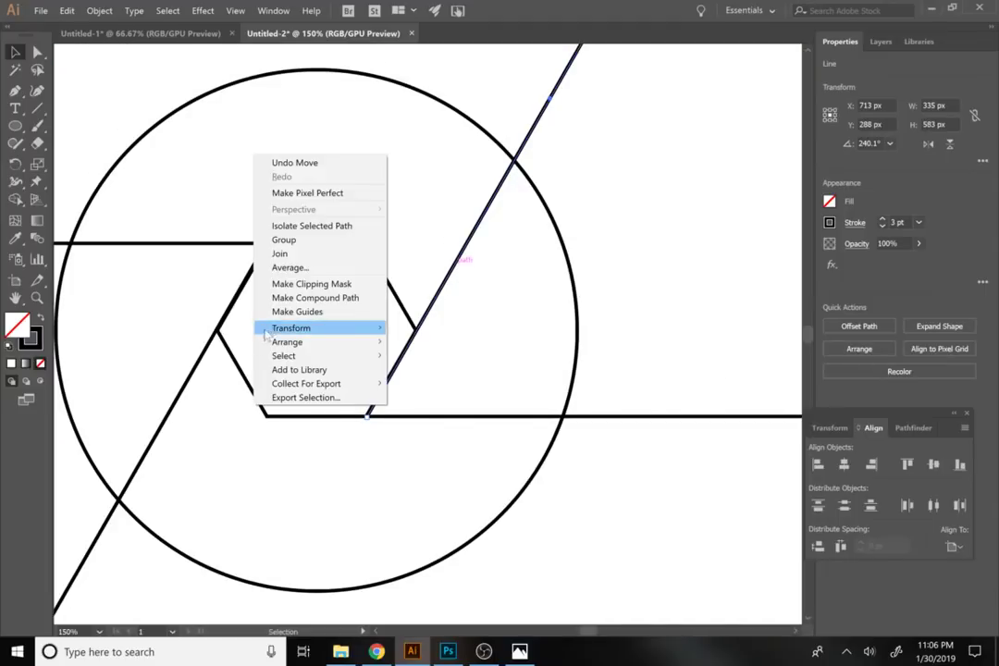
mouse_move(270, 331)
click(418, 372)
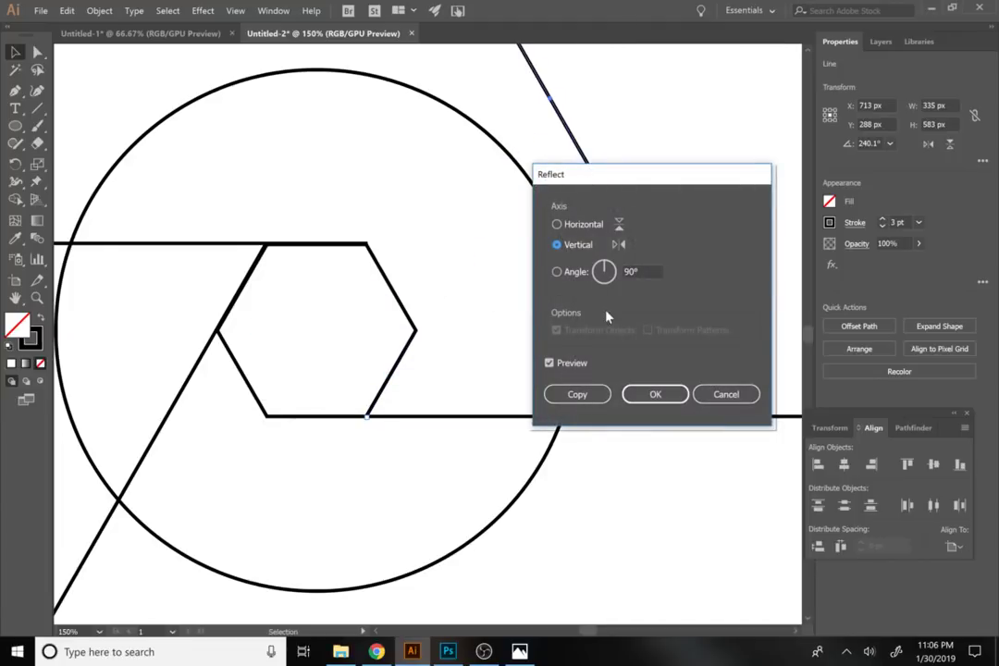
click(577, 394)
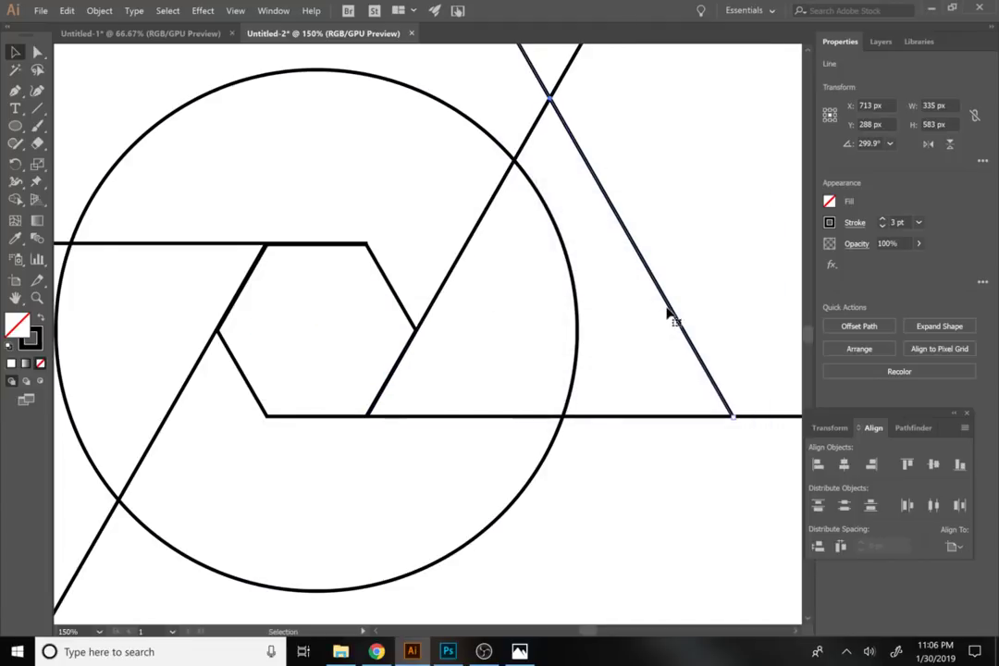
- Place the reflected line along the hexagon's upper-right side, and put a duplicate along its lower-left side at X 577 px, Y 792 px
drag(675, 319, 393, 640)
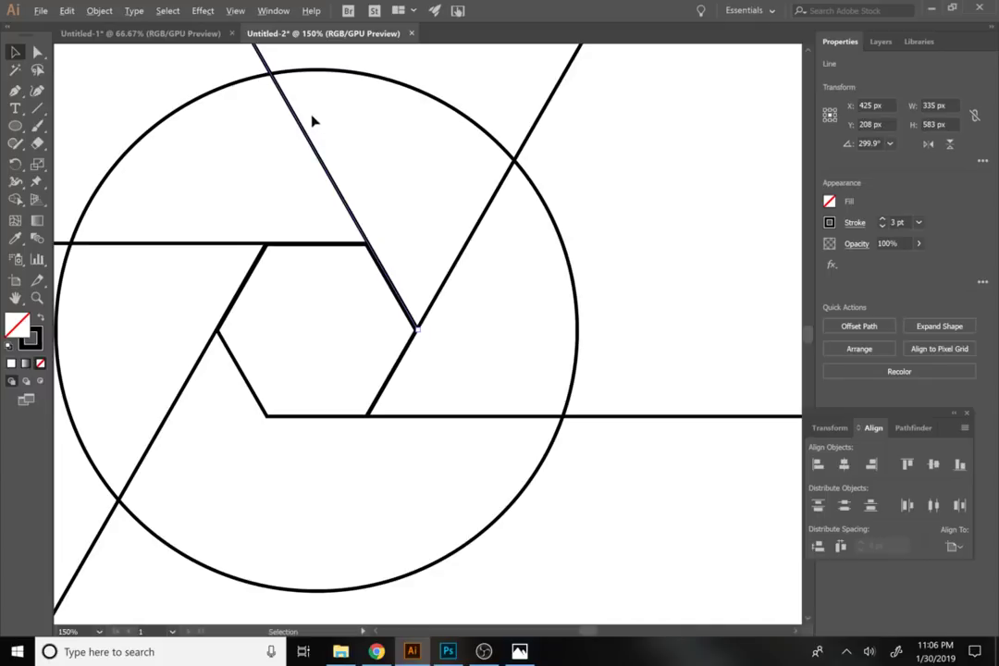
drag(300, 119, 311, 410)
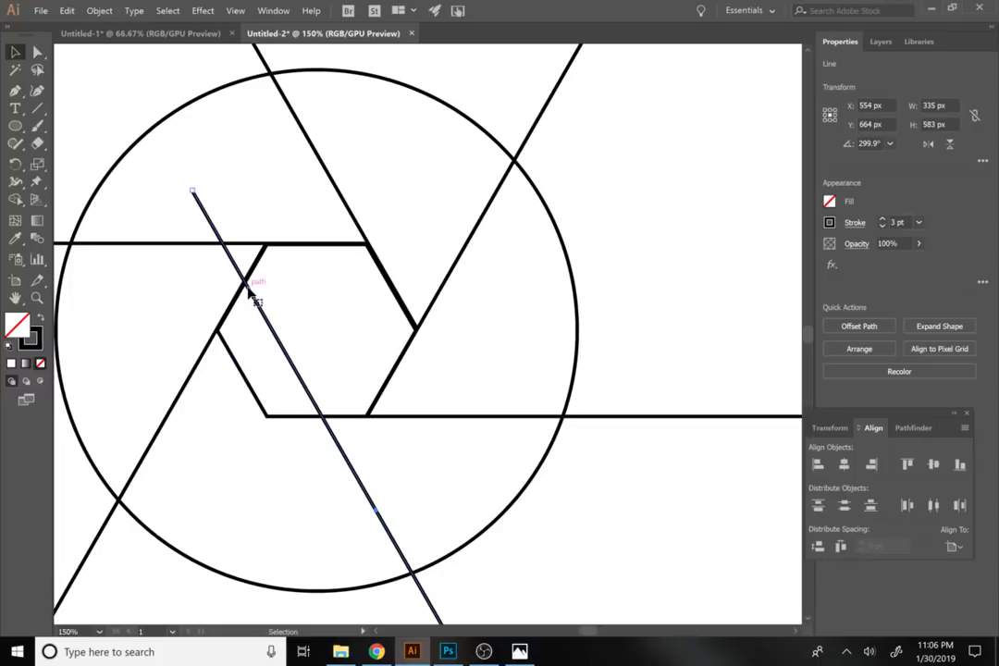
drag(252, 289, 277, 432)
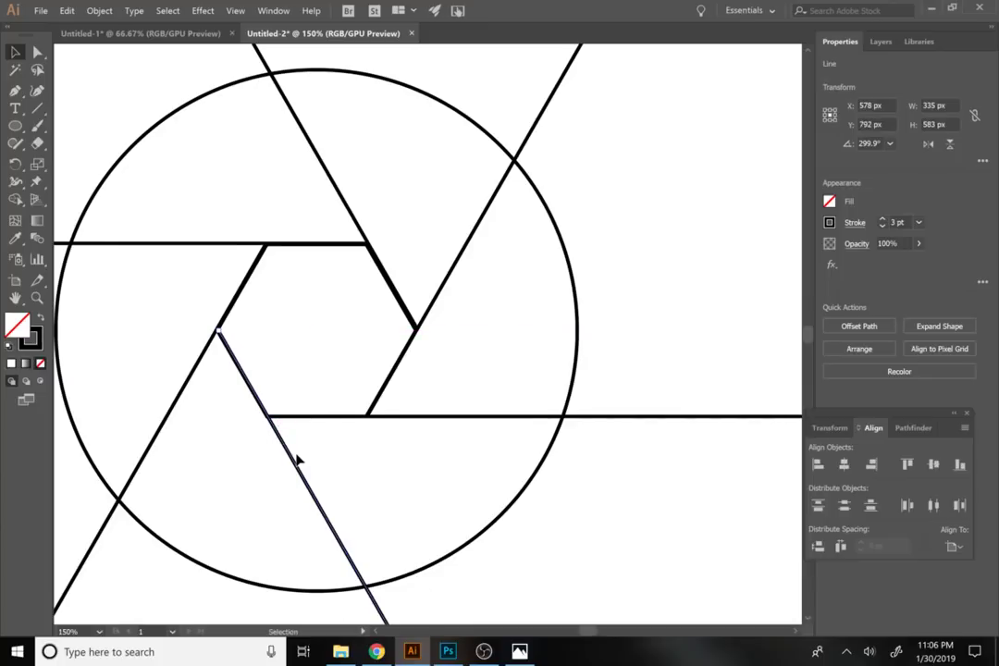
key(Left)
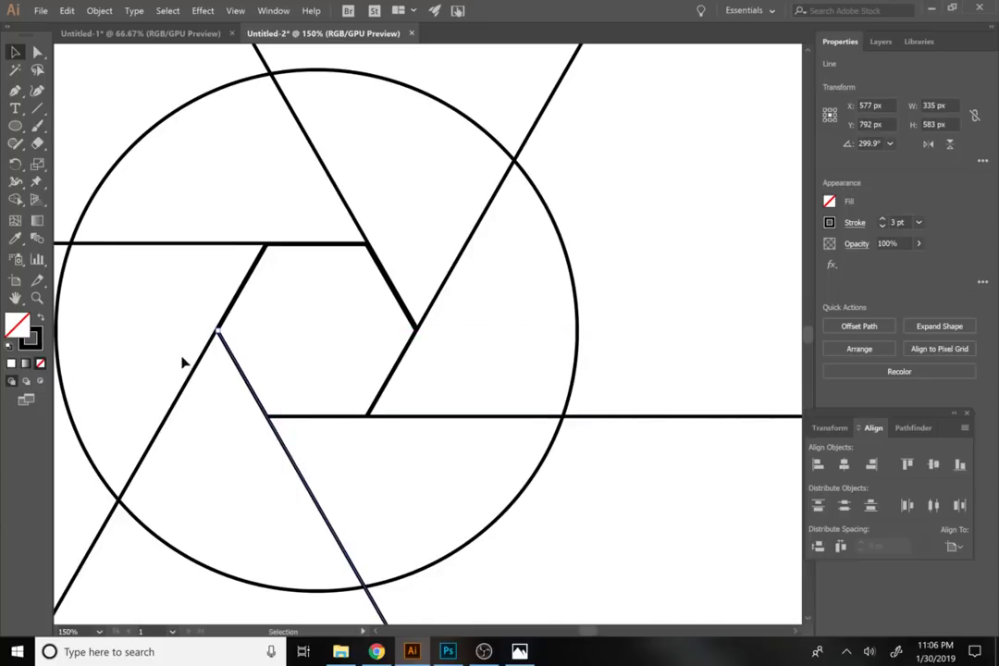
- Nudge the diagonal line on the hexagon's upper-right side to X 424 px so it overlaps that side, and deselect it
click(184, 389)
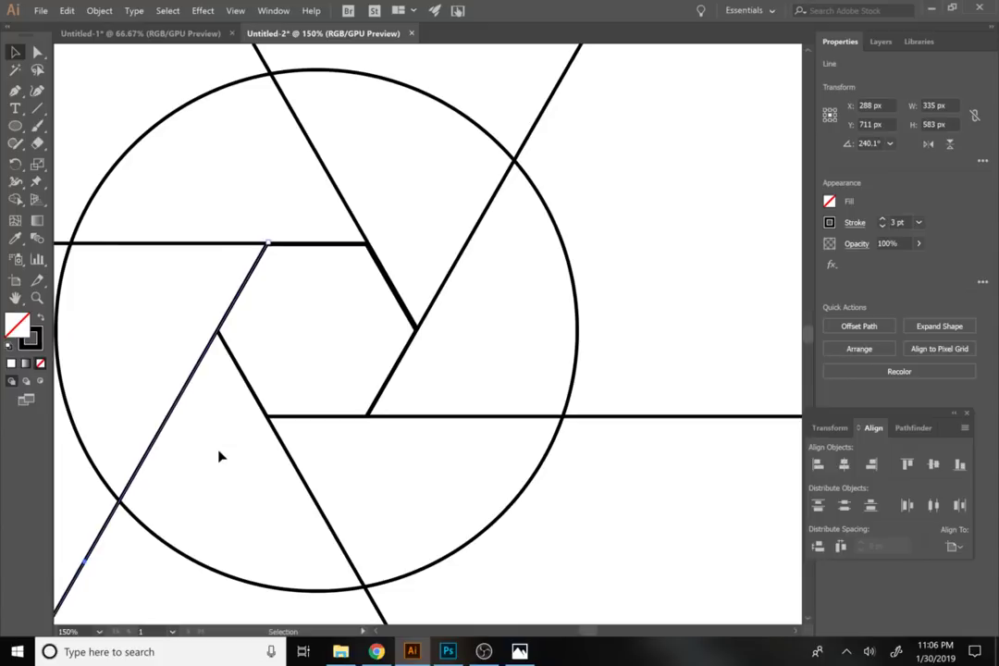
double_click(335, 179)
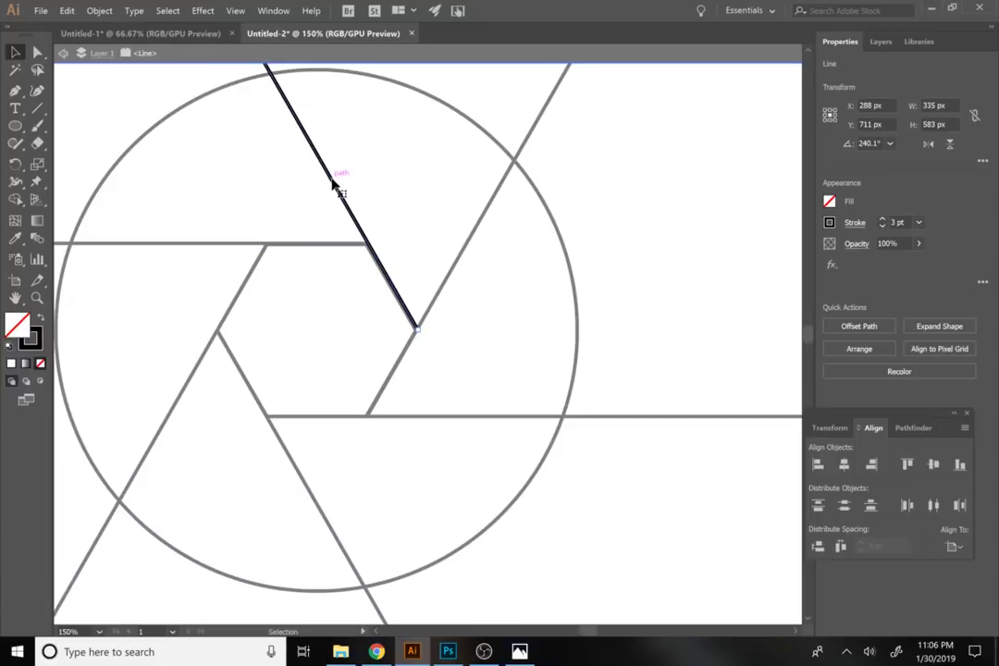
double_click(386, 66)
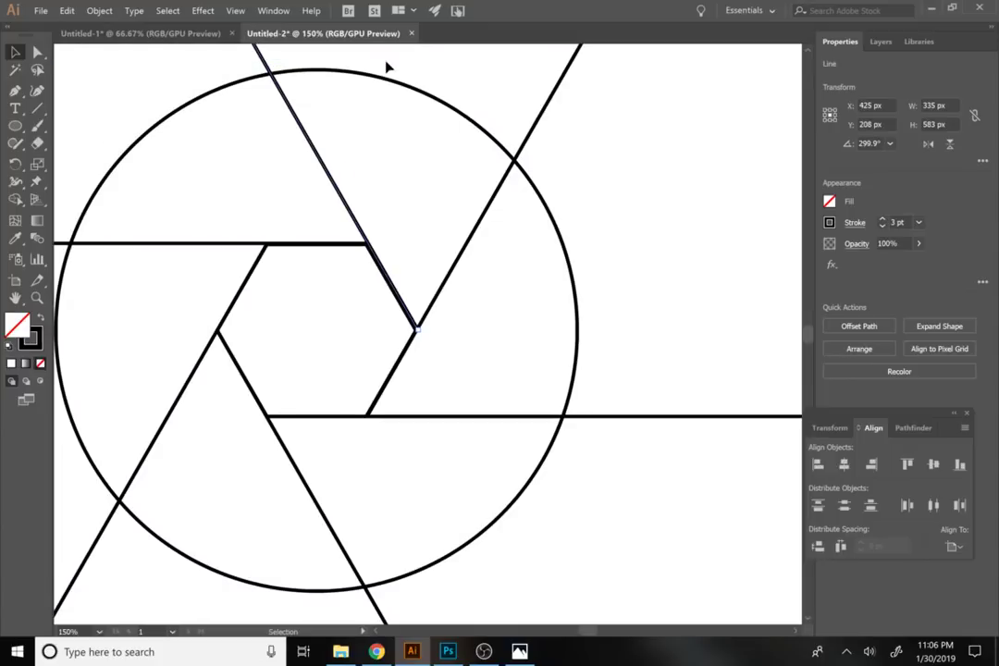
click(311, 137)
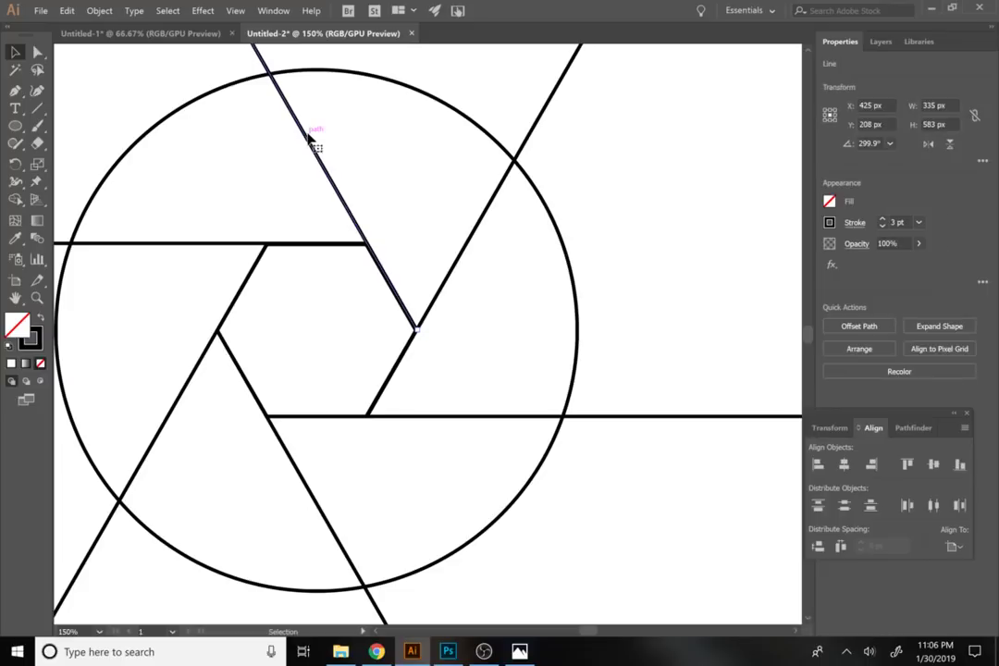
click(311, 281)
click(357, 222)
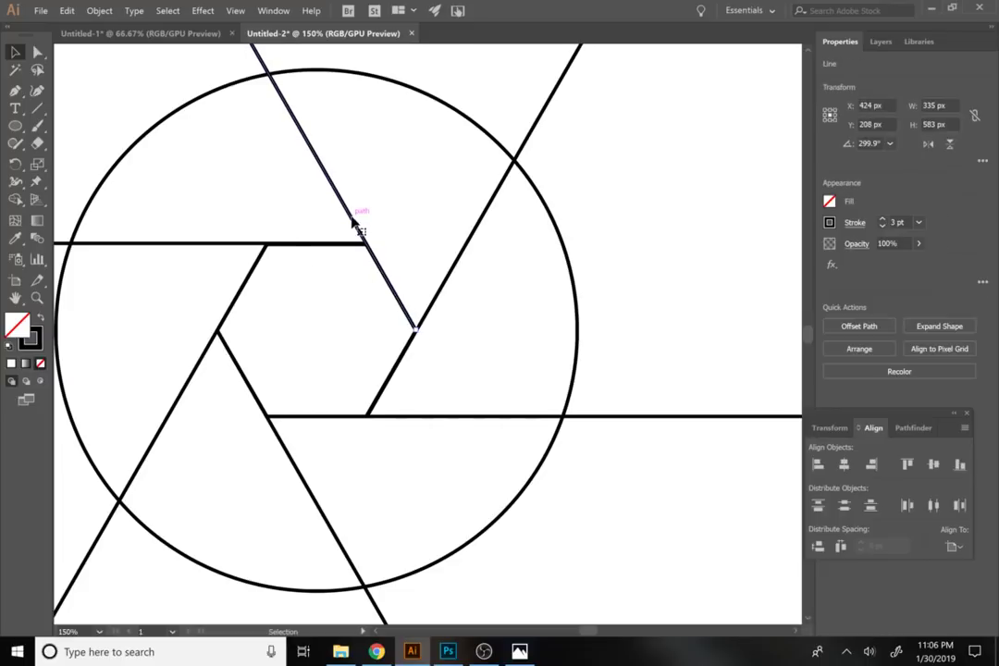
click(344, 322)
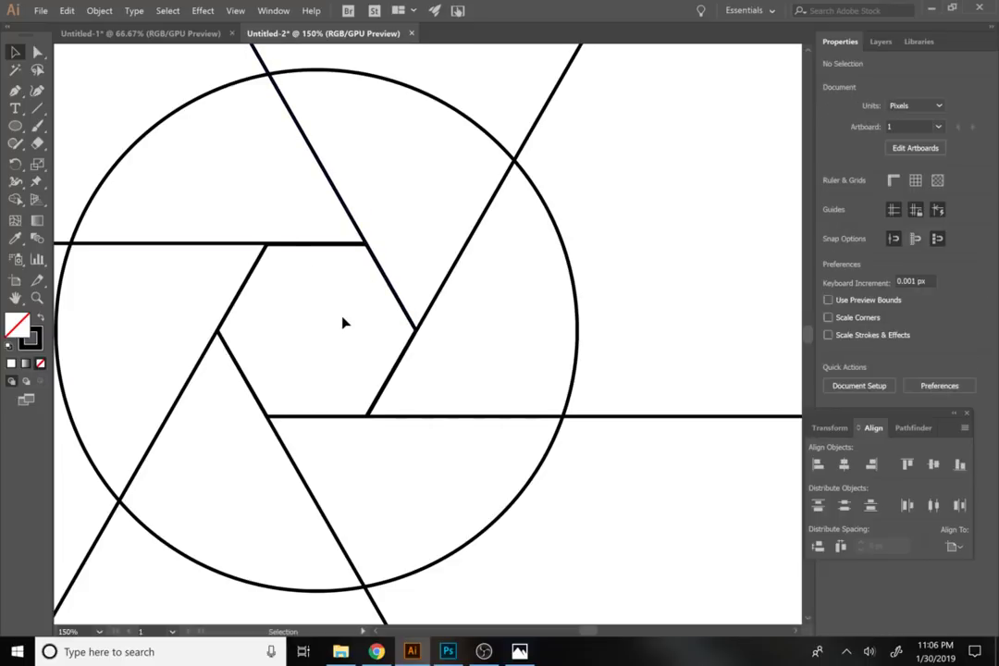
- Shorten the diagonal line from the hexagon's lower-left side so its outer end meets the artboard's bottom edge
key(z)
alt+click(323, 461)
alt+click(322, 461)
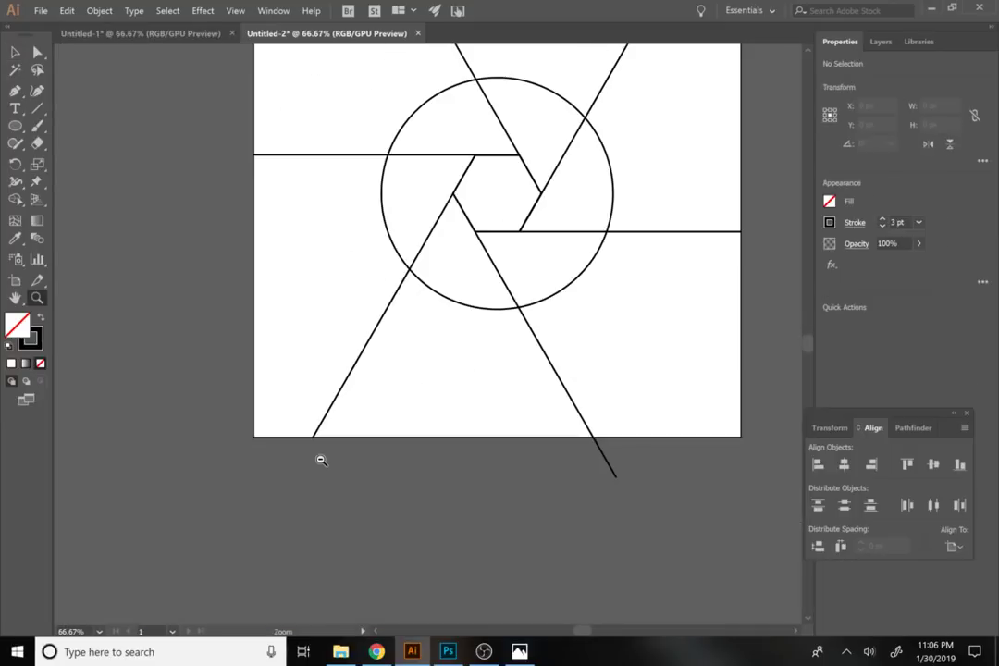
drag(521, 555, 496, 642)
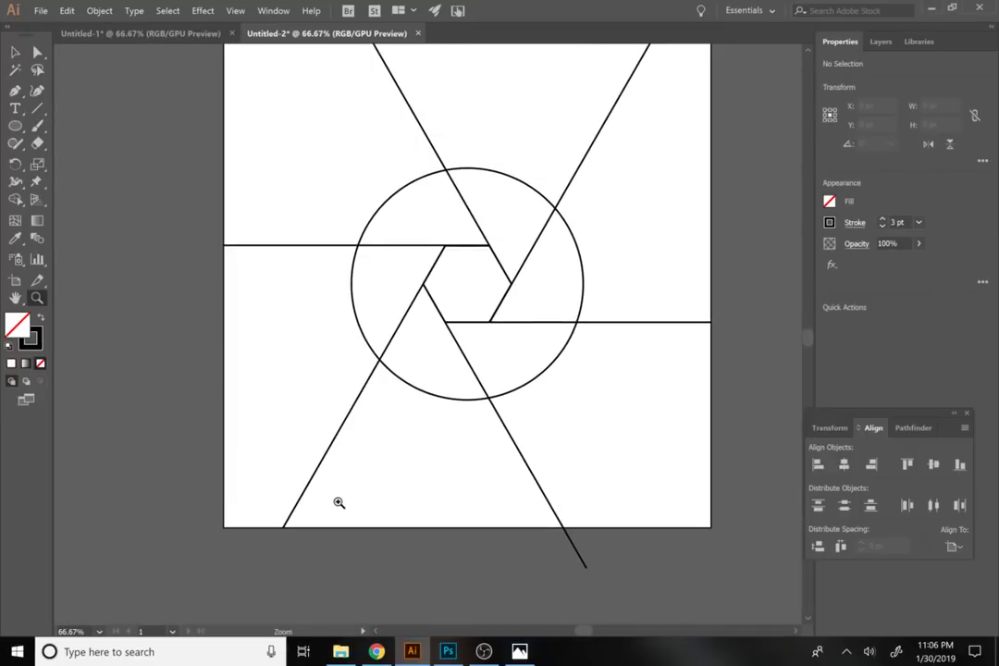
click(37, 52)
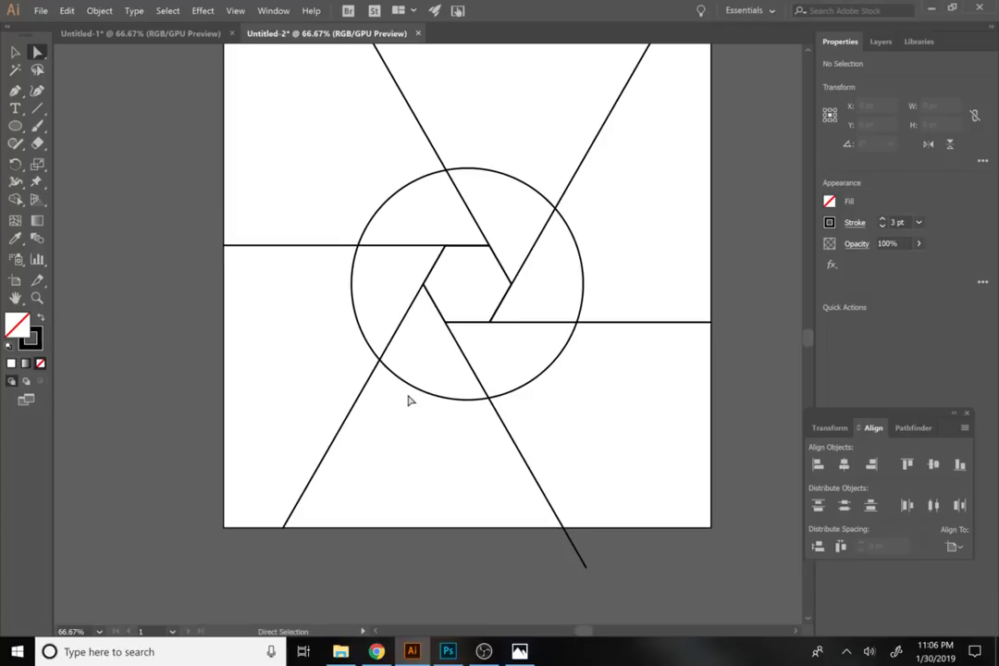
drag(586, 568, 561, 530)
- Shorten the diagonal line from the hexagon's upper-right side so its outer end meets the artboard's top edge, and deselect it
drag(585, 314, 594, 441)
click(370, 155)
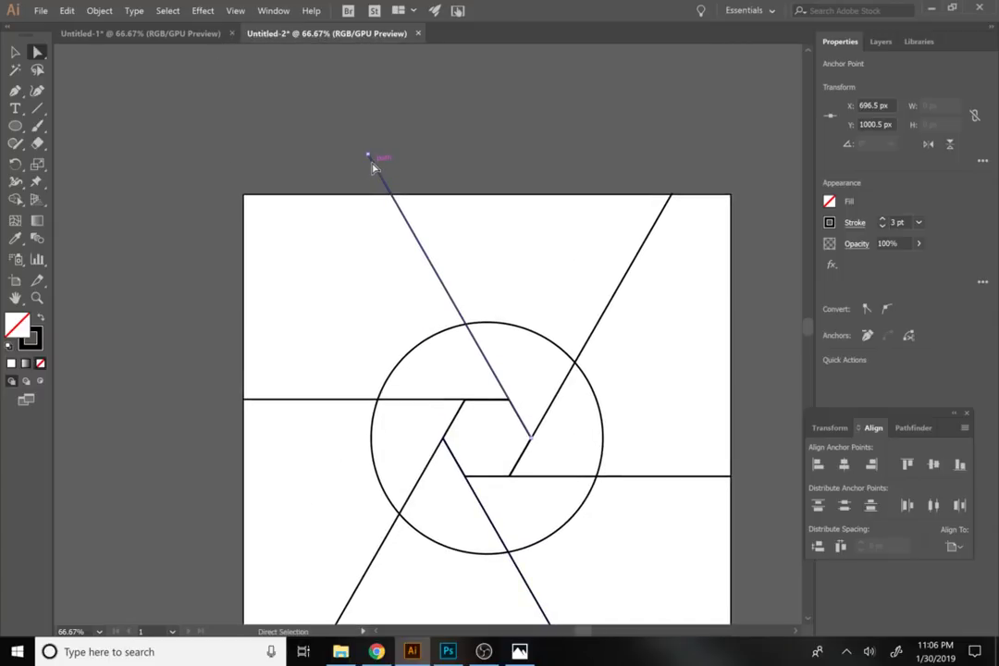
drag(370, 155, 393, 195)
click(435, 179)
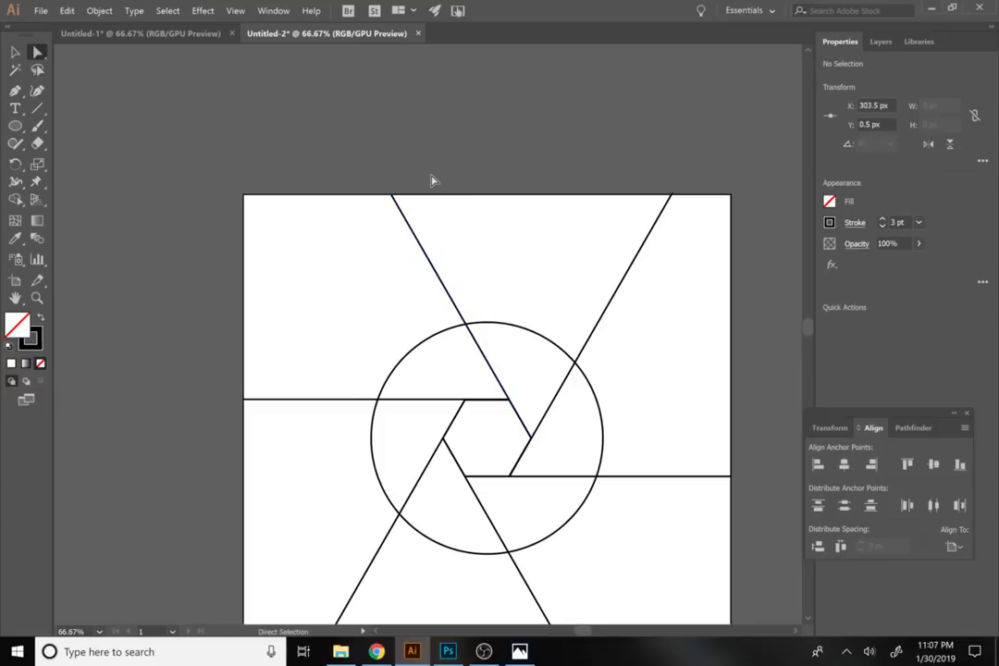
key(z)
alt+click(457, 234)
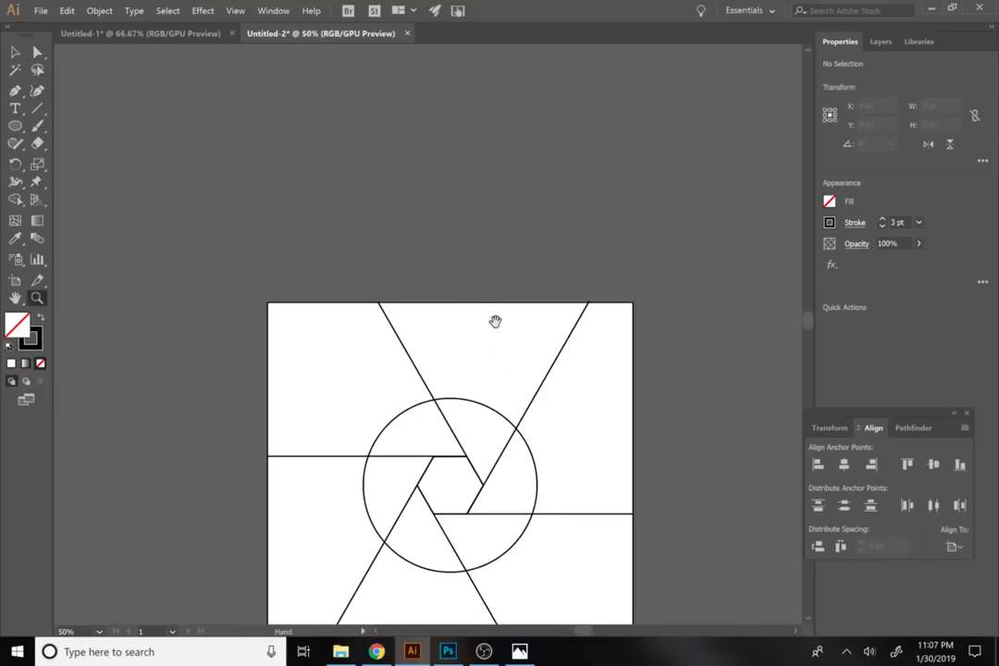
drag(495, 322, 408, 180)
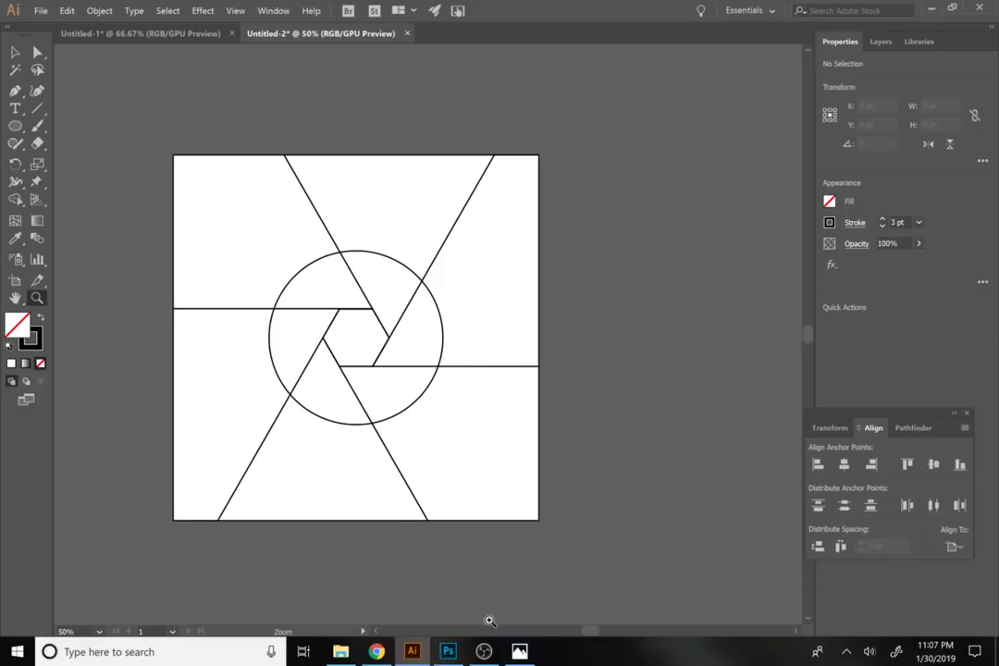
- Switch to Photoshop and create a new 7 x 7 inch document at 300 pixels/inch with a white background
click(449, 652)
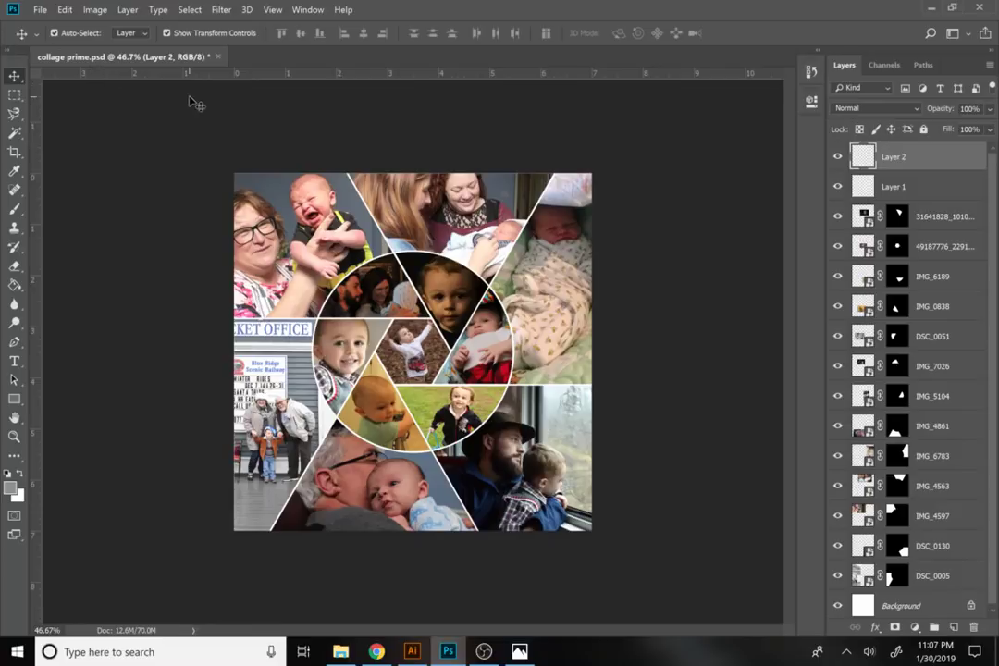
click(38, 10)
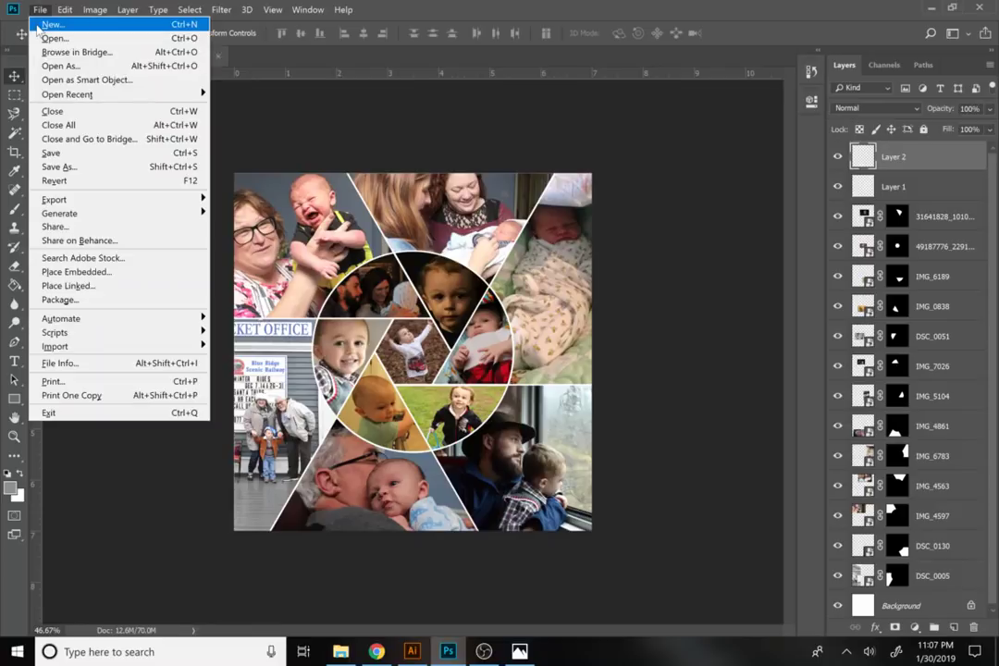
click(38, 27)
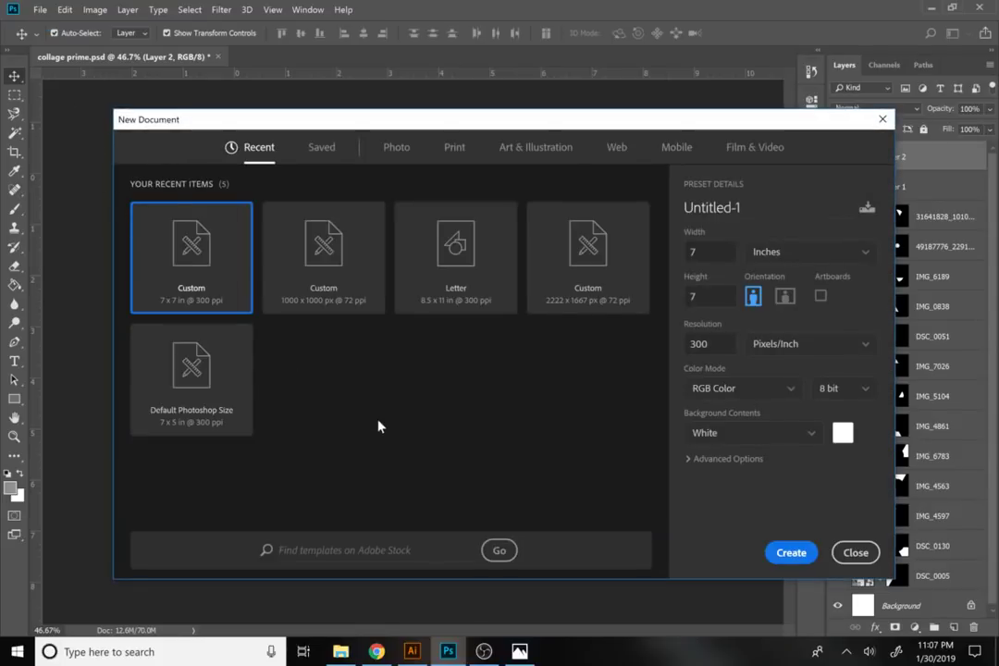
click(399, 150)
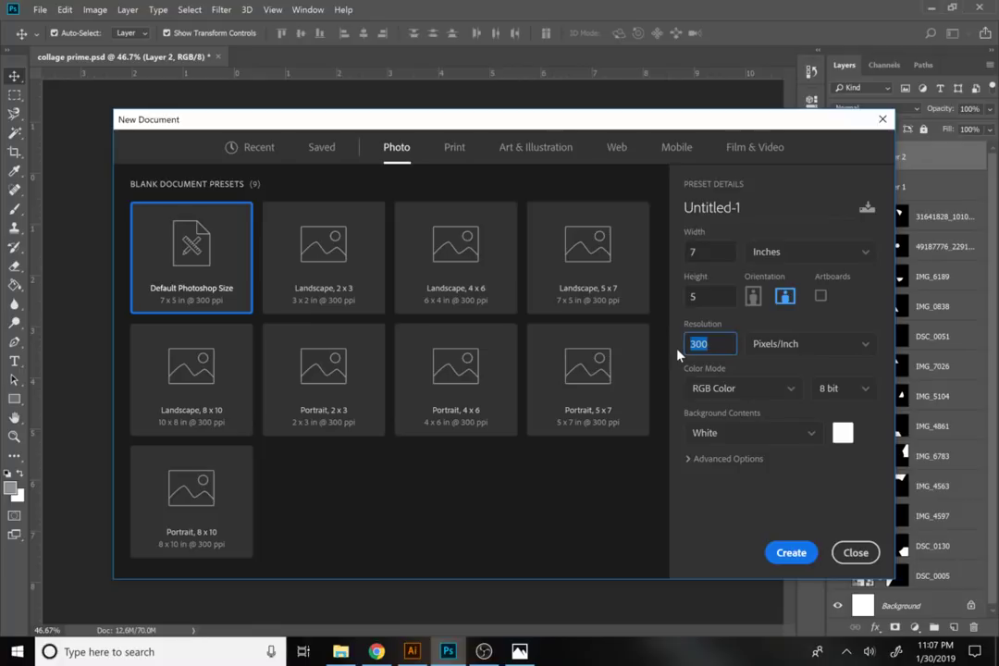
click(710, 251)
click(700, 295)
click(791, 553)
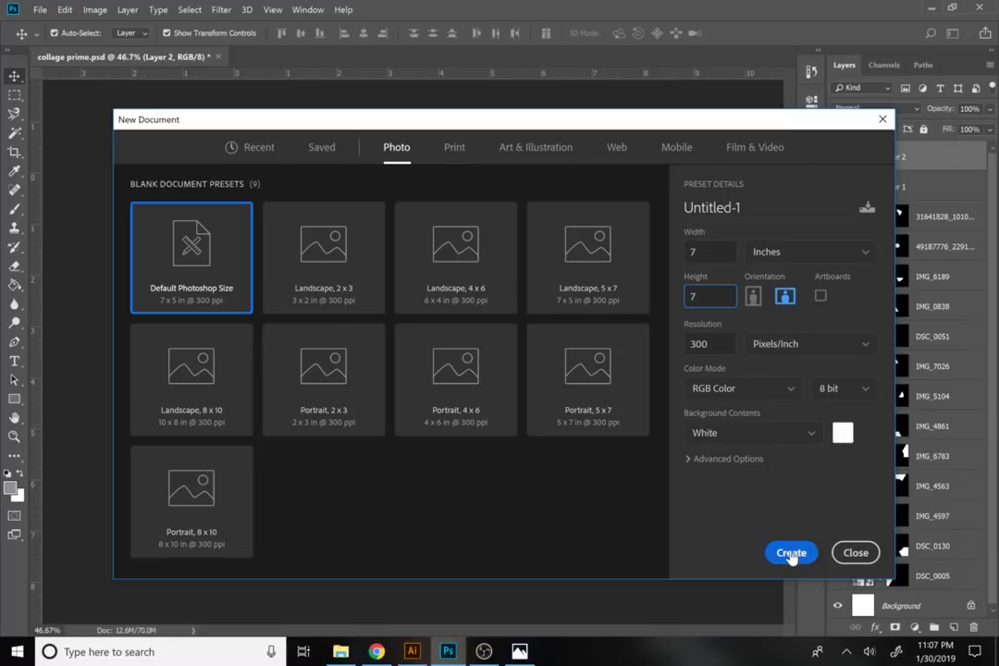
click(791, 553)
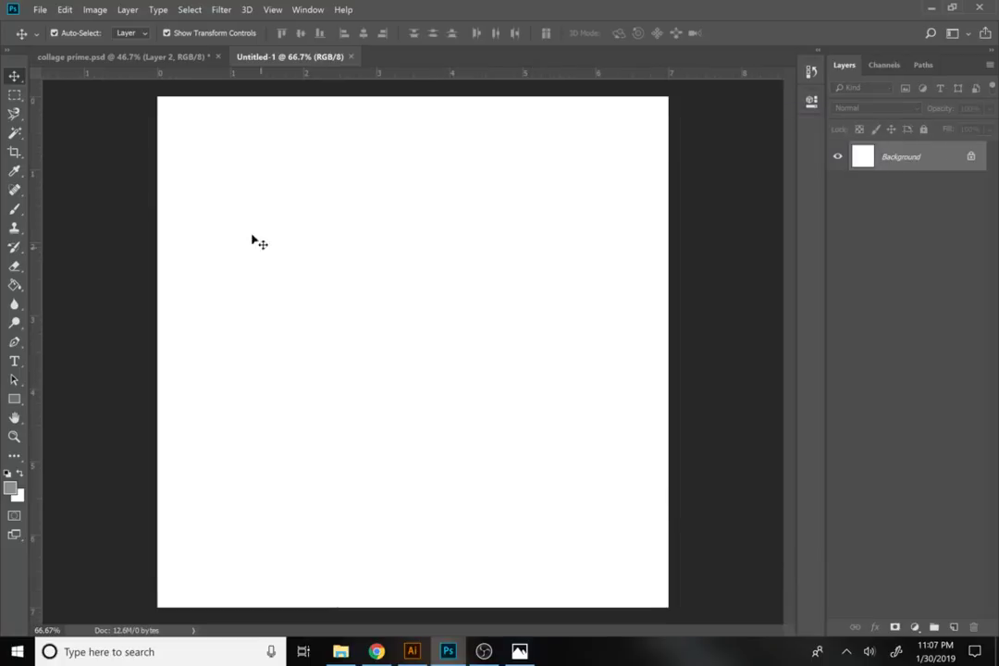
- Save the new document in the Pictures folder as a Photoshop file named "collage shutter"
click(37, 10)
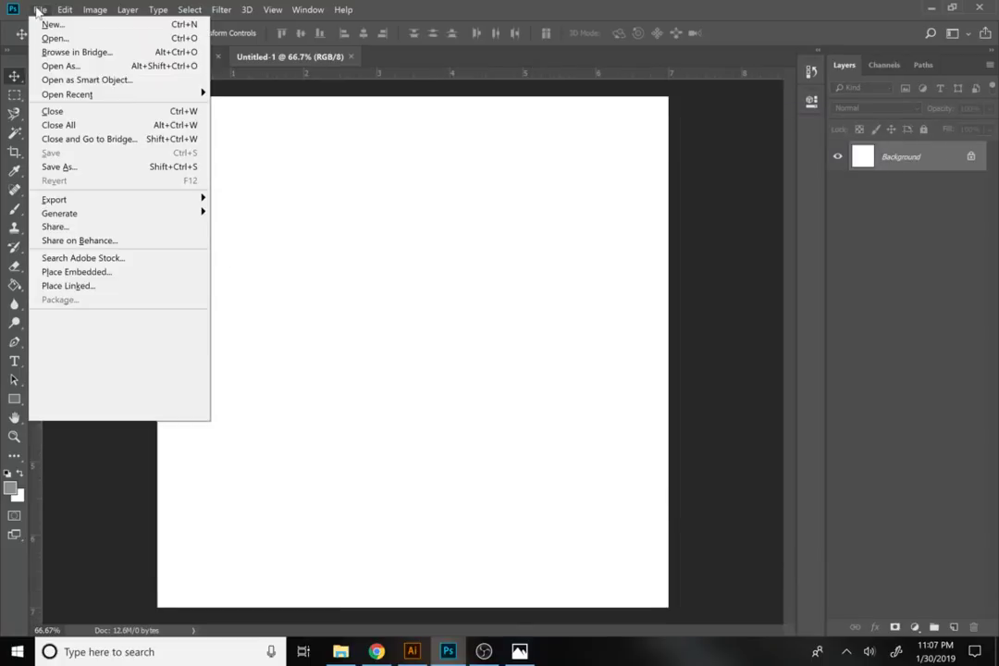
click(237, 185)
click(40, 11)
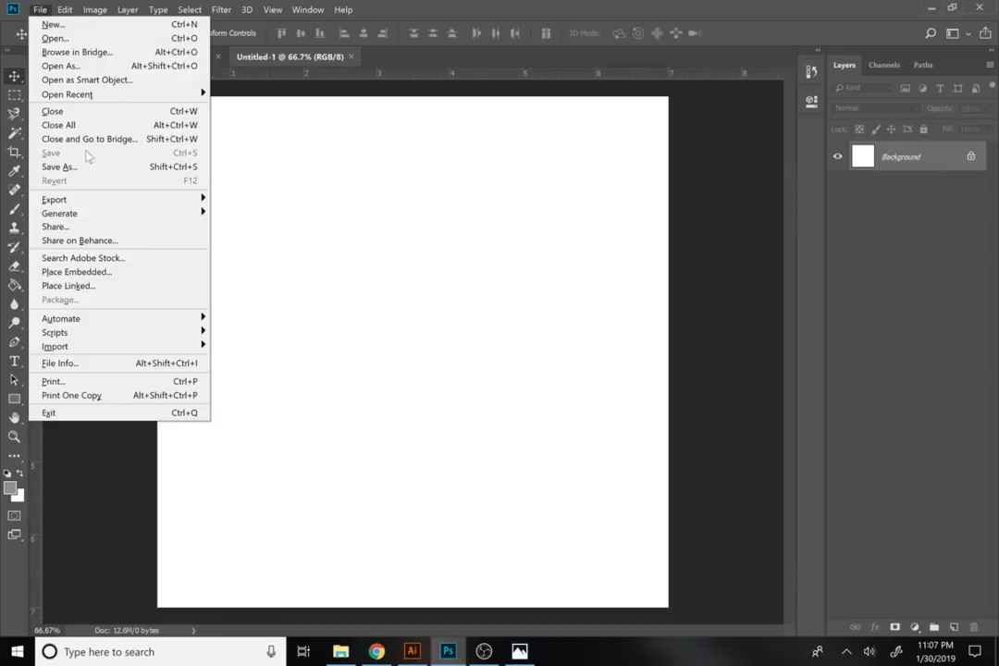
click(90, 167)
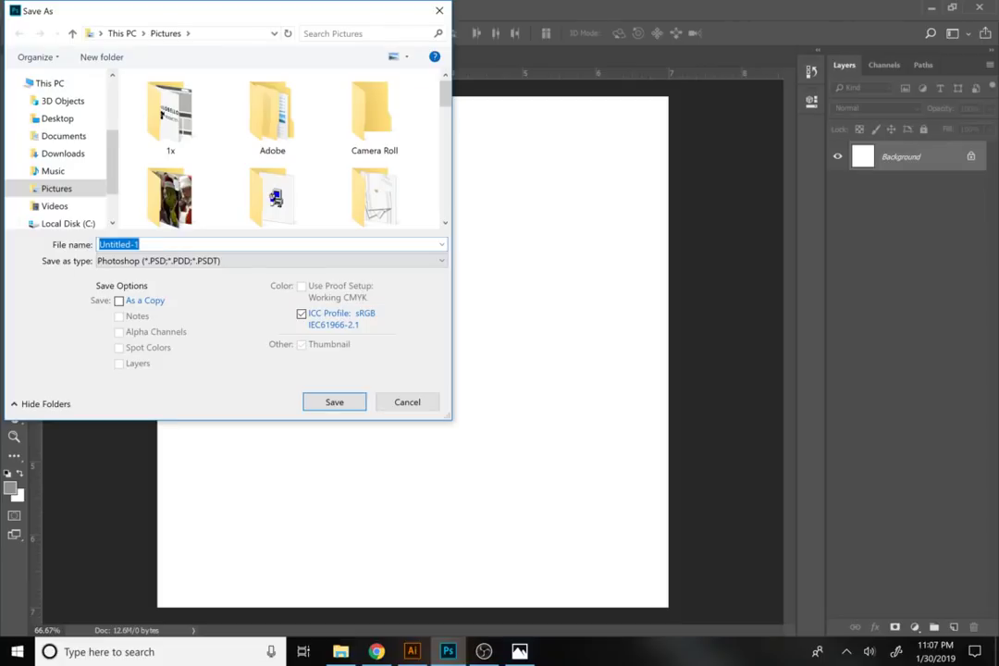
text(collage)
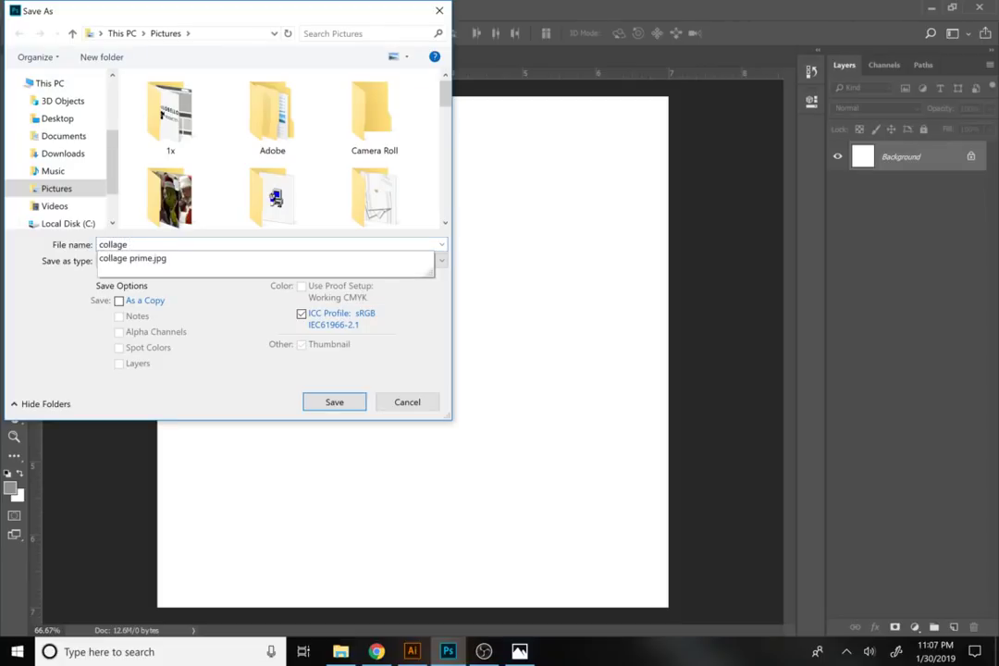
text( shu)
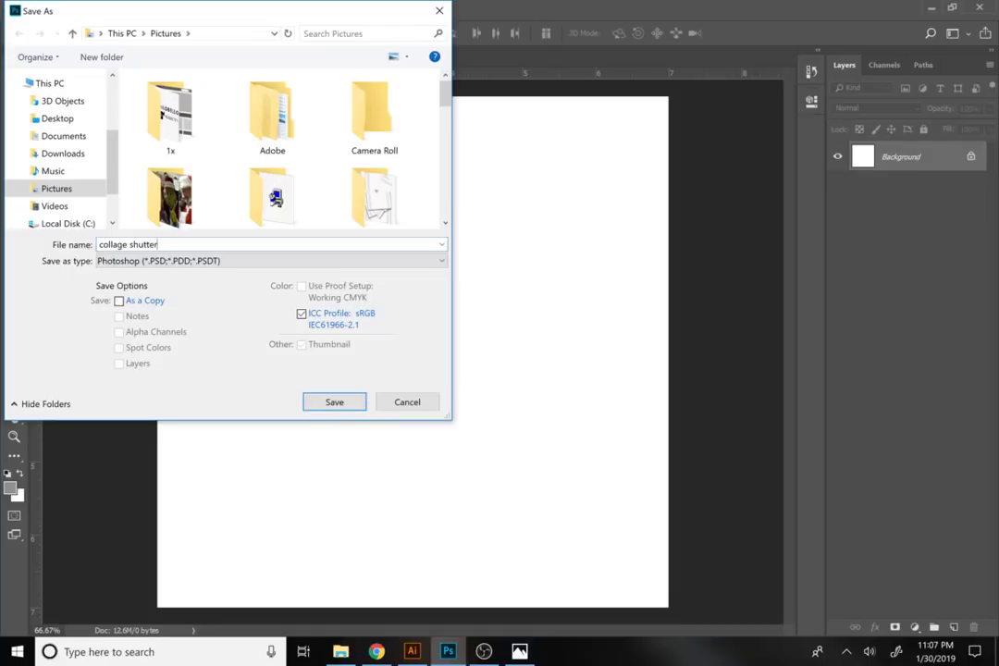
text(tter)
key(Return)
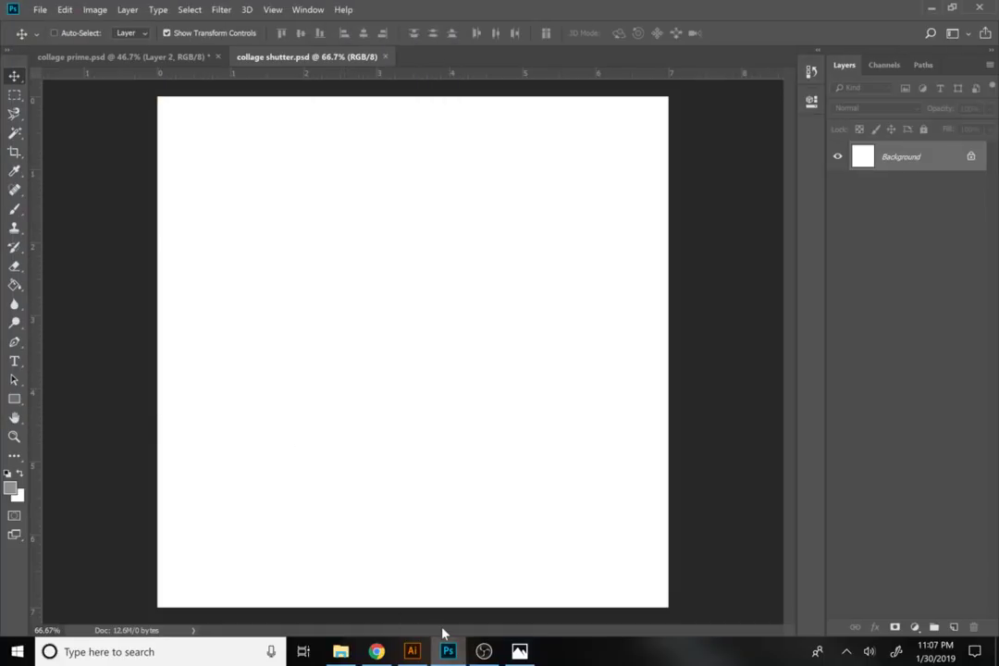
- Switch to Illustrator and select all of the collage template's shapes and lines
click(413, 652)
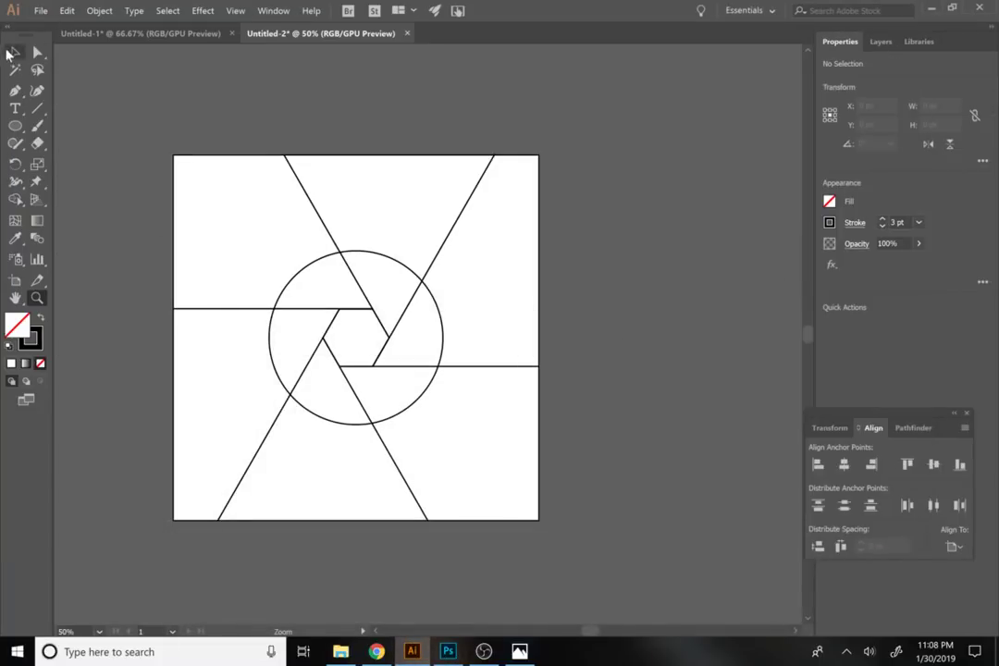
click(15, 52)
drag(127, 133, 482, 452)
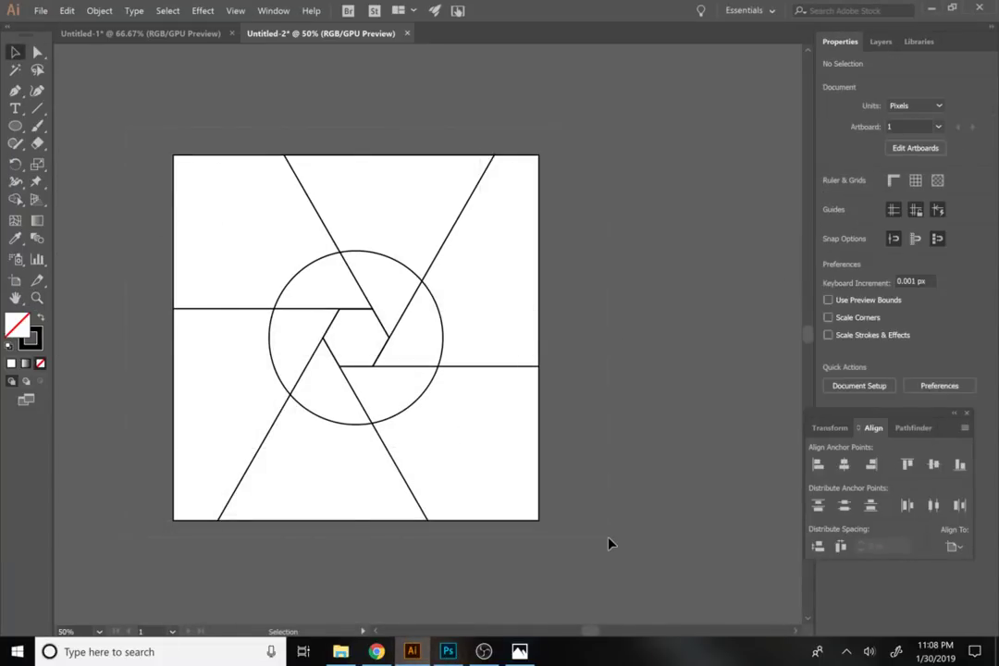
key(a)
key(v)
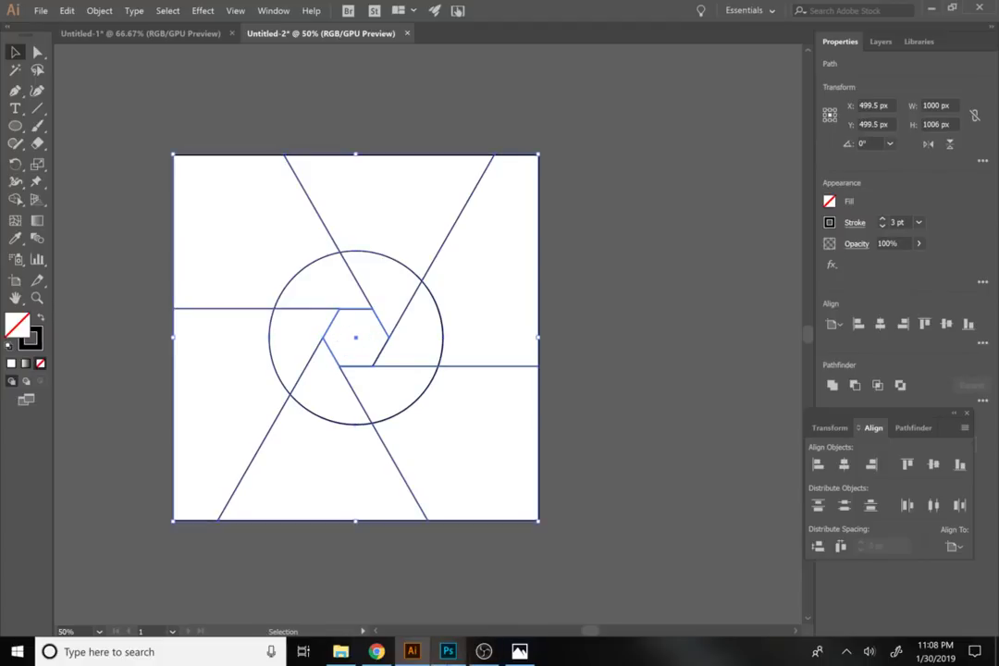
click(449, 652)
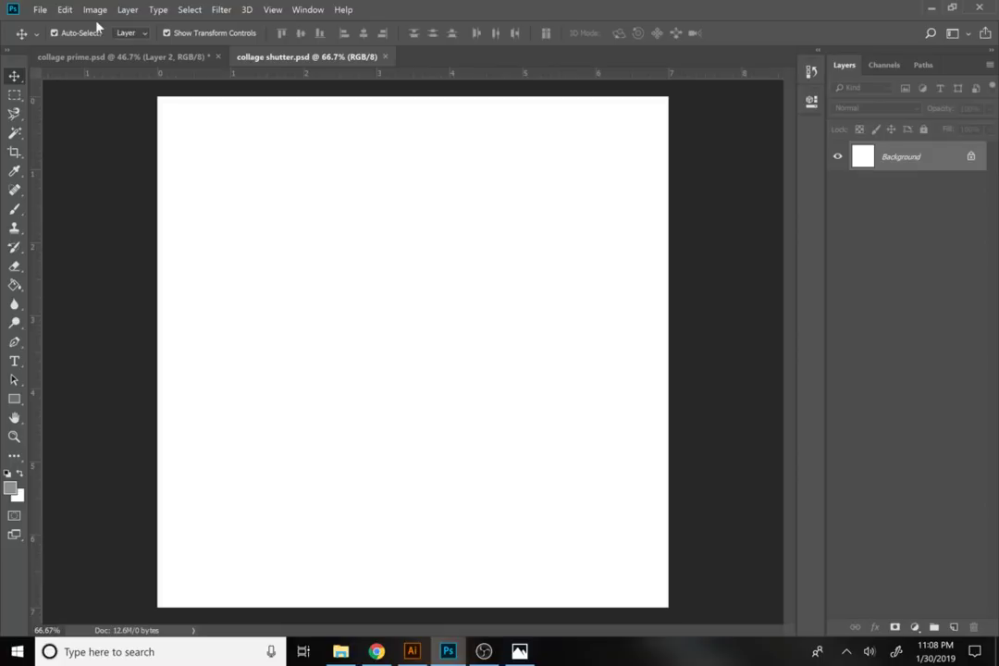
click(65, 9)
click(250, 167)
click(411, 651)
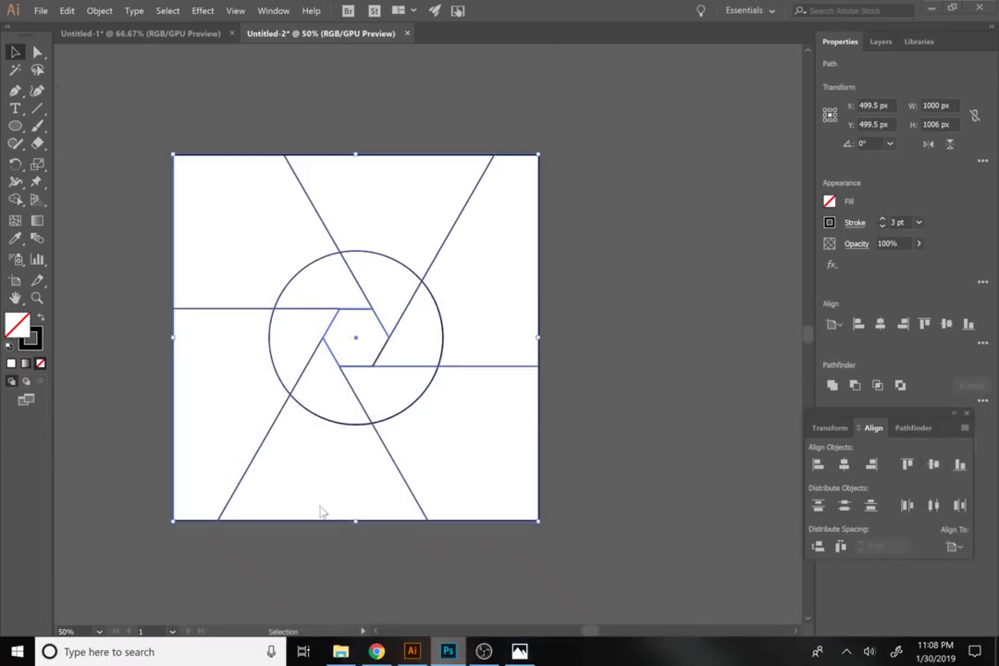
- Copy the template artwork, switch to Photoshop and paste it as pixels, scaled to 50.95% so it slightly overlaps the canvas edges
click(67, 10)
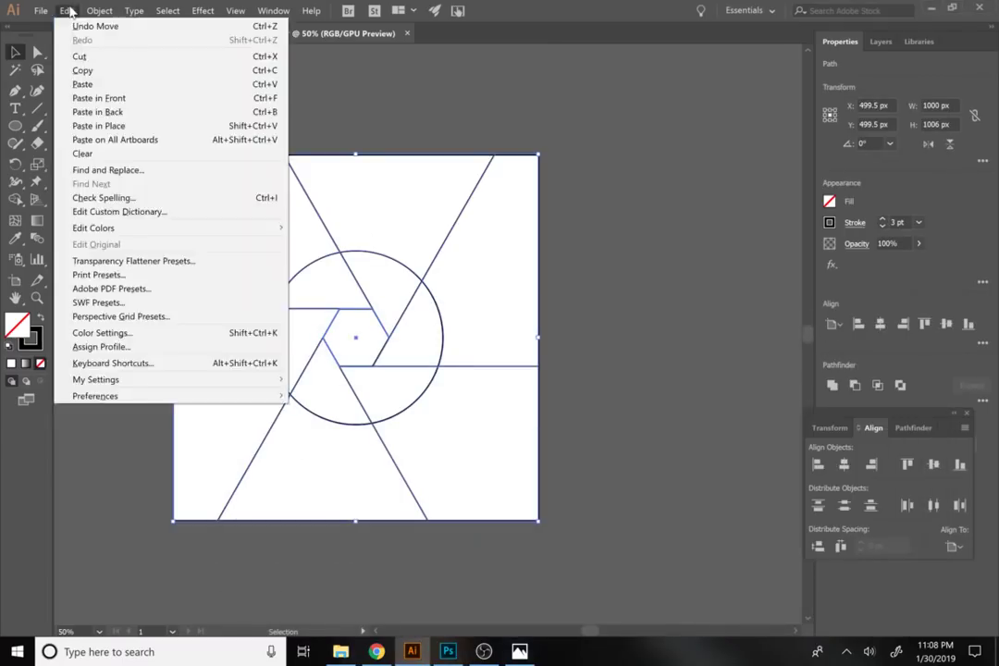
click(83, 70)
click(448, 651)
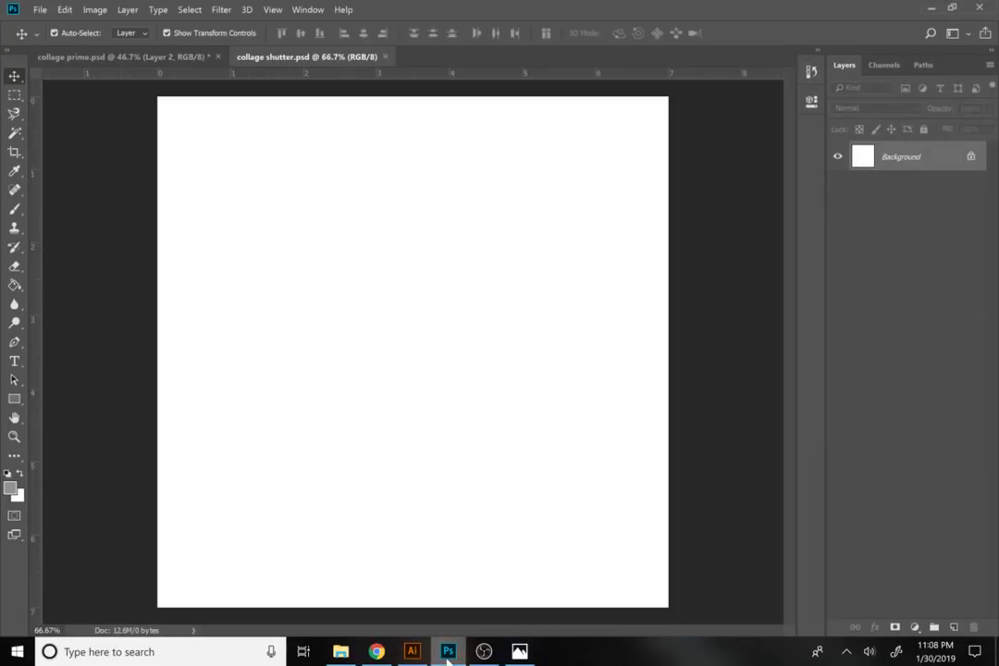
key(ctrl+v)
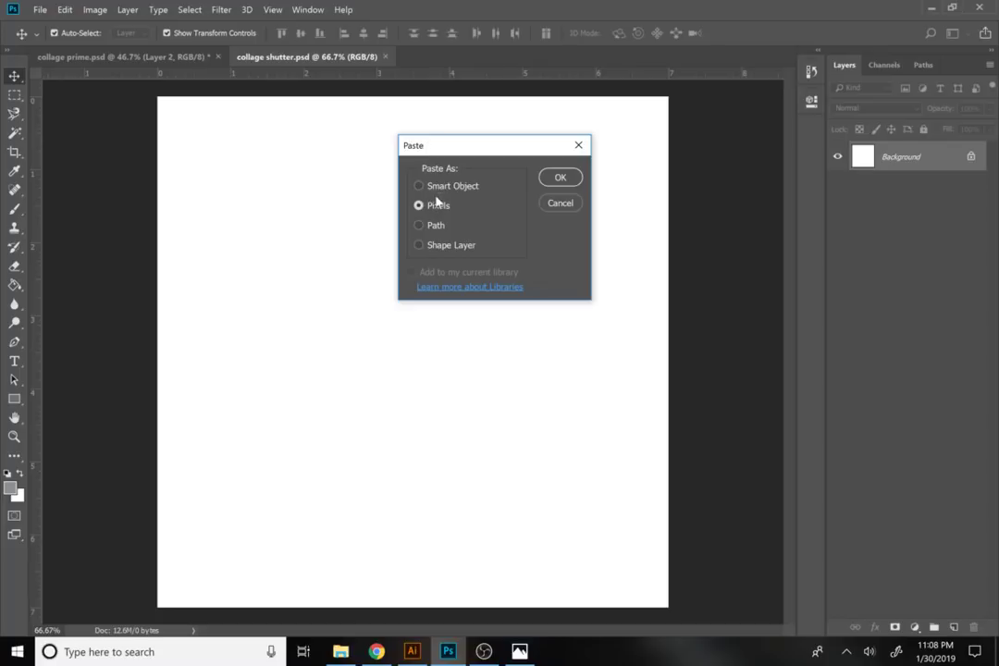
click(548, 176)
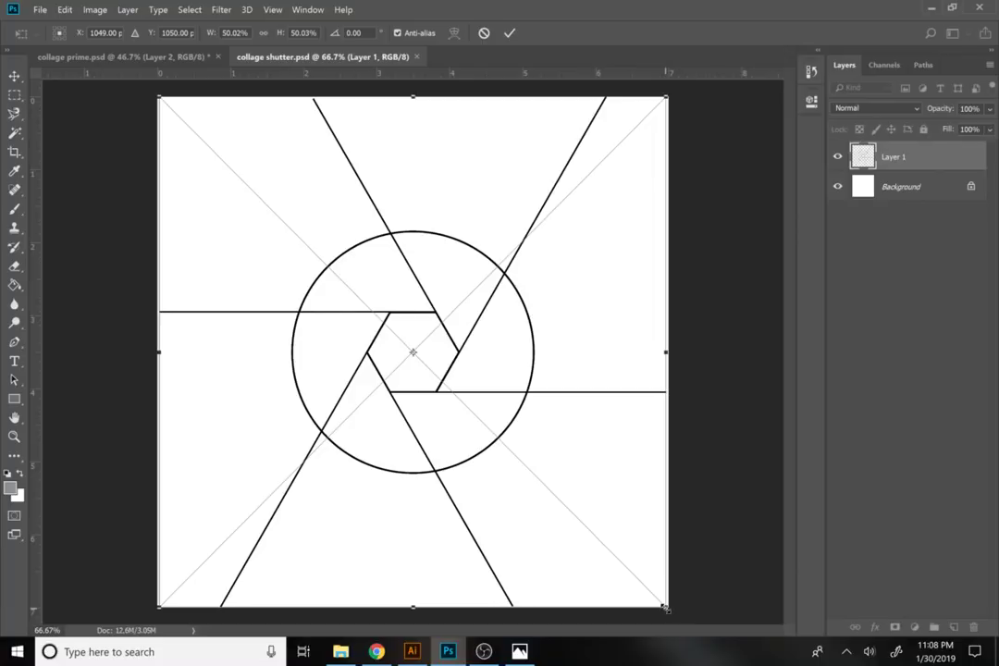
drag(664, 607, 672, 613)
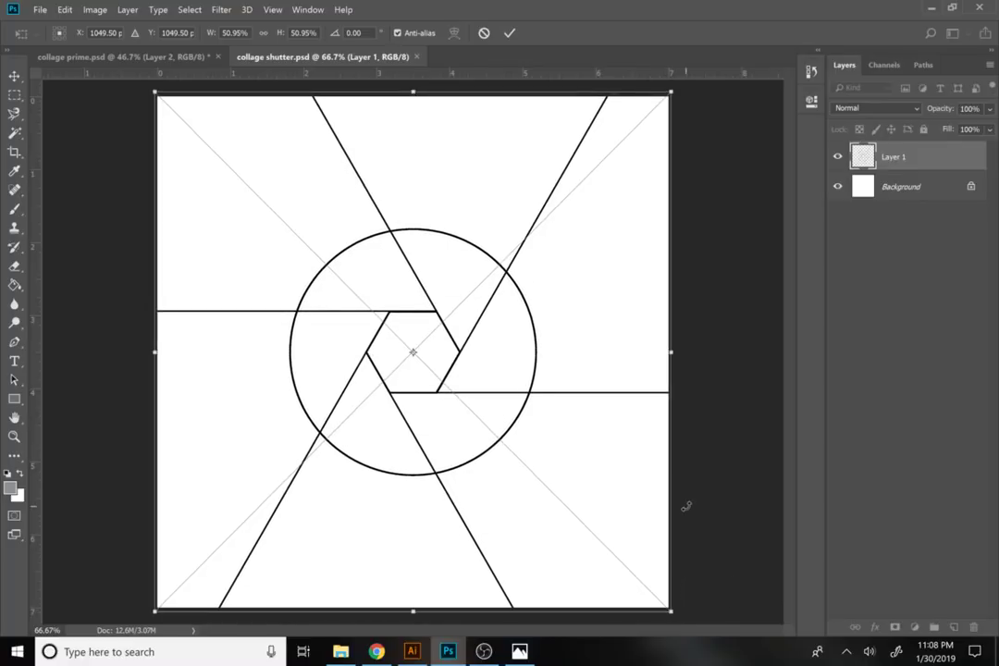
key(Return)
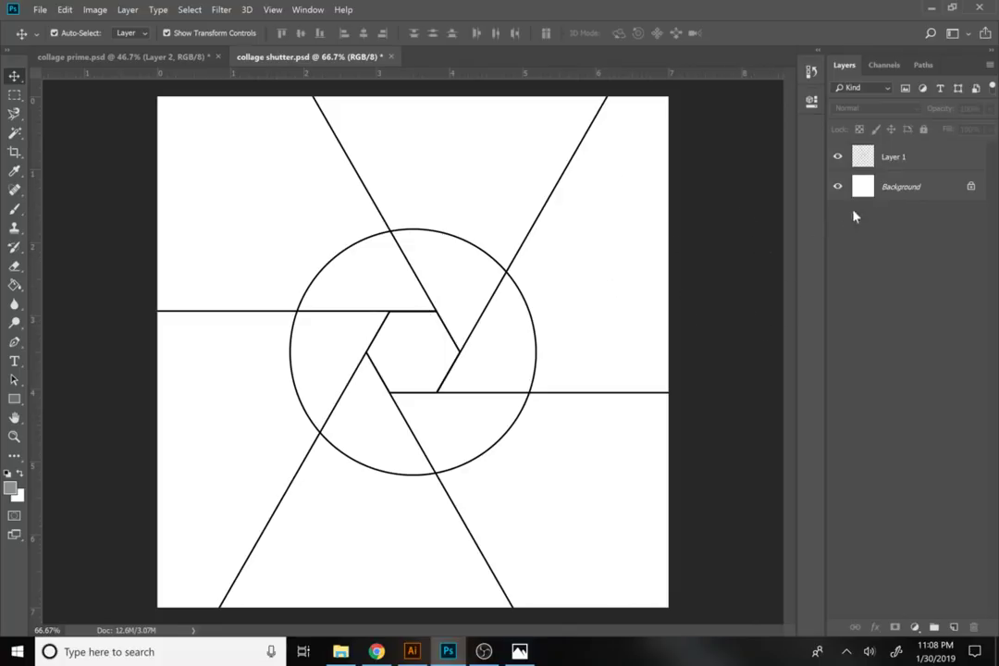
- Place the photo IMG_7022 from the Pictures subfolder "mailchimp 21" directly above the Background layer
click(892, 190)
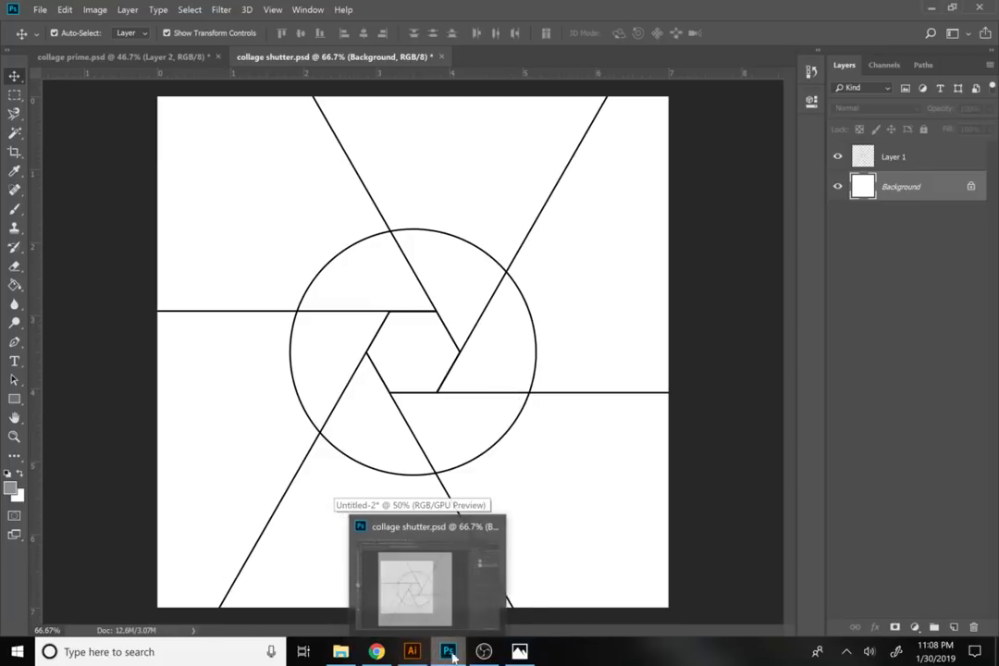
mouse_move(515, 655)
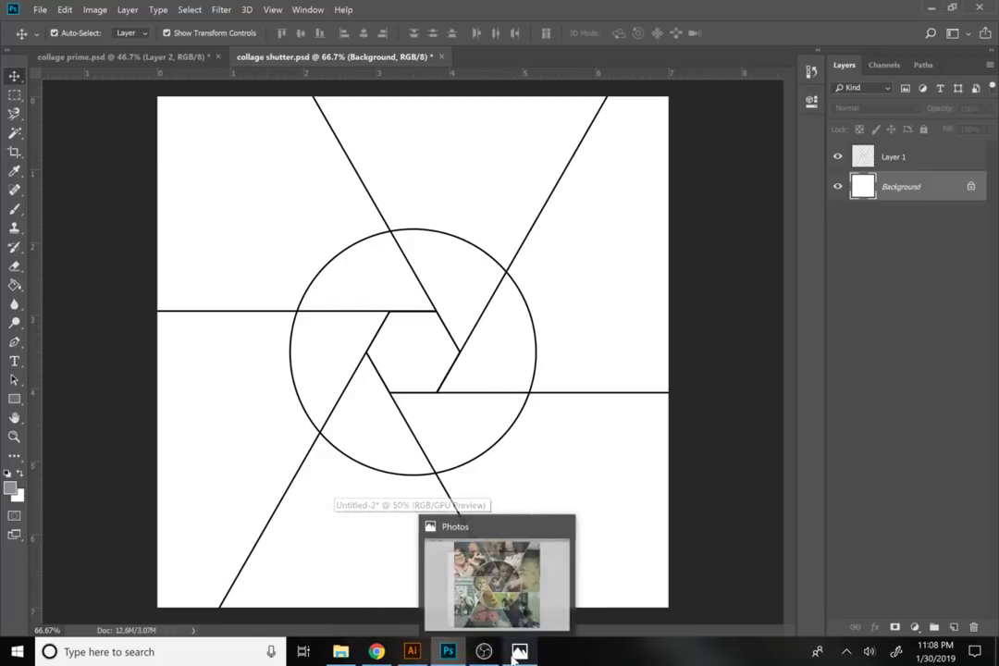
click(342, 653)
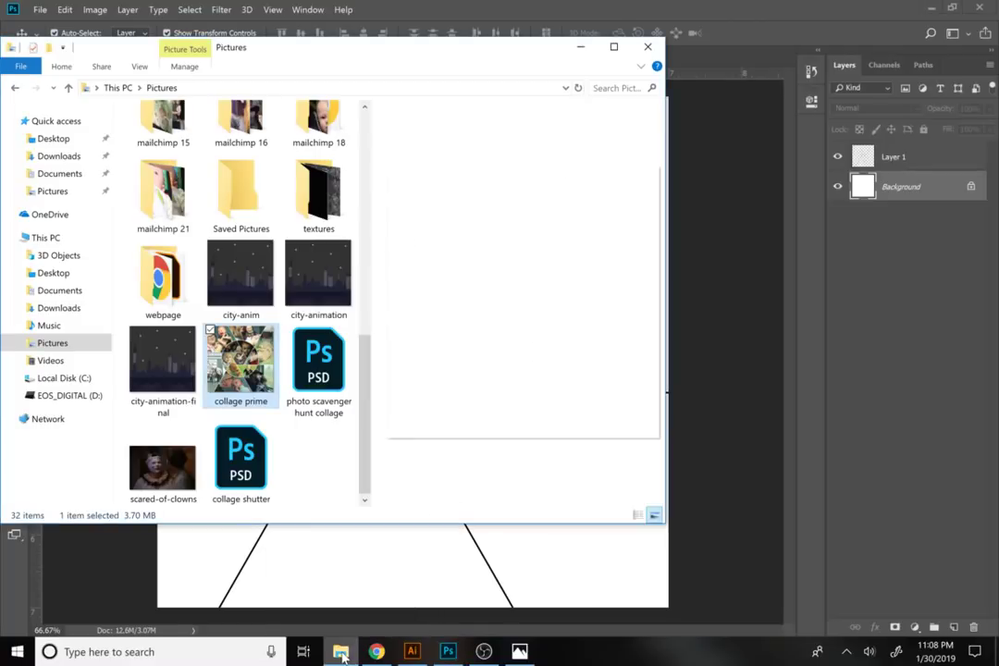
double_click(167, 218)
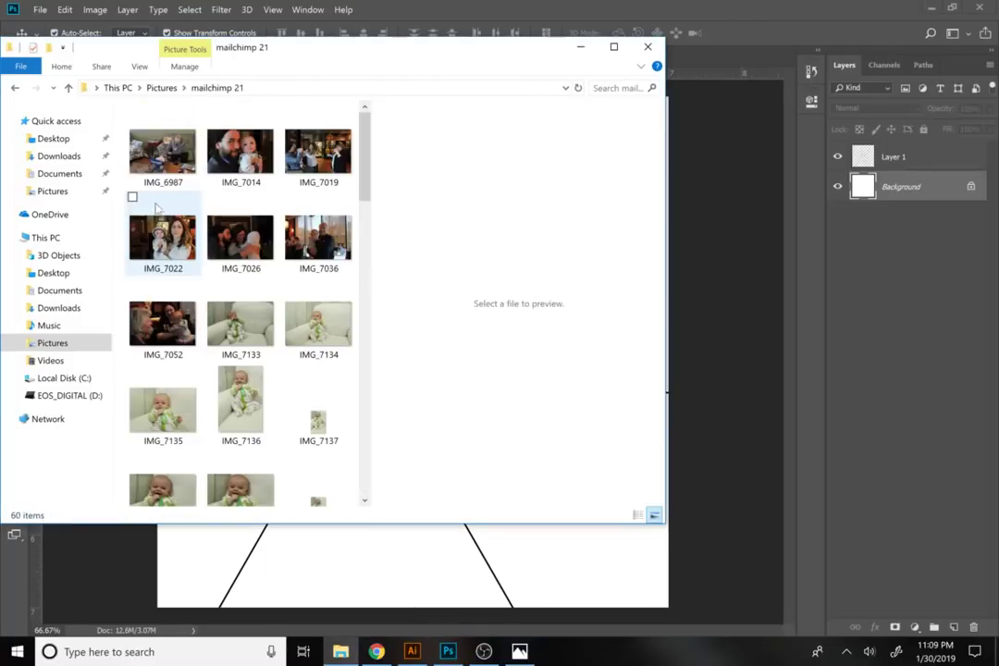
drag(162, 233, 542, 580)
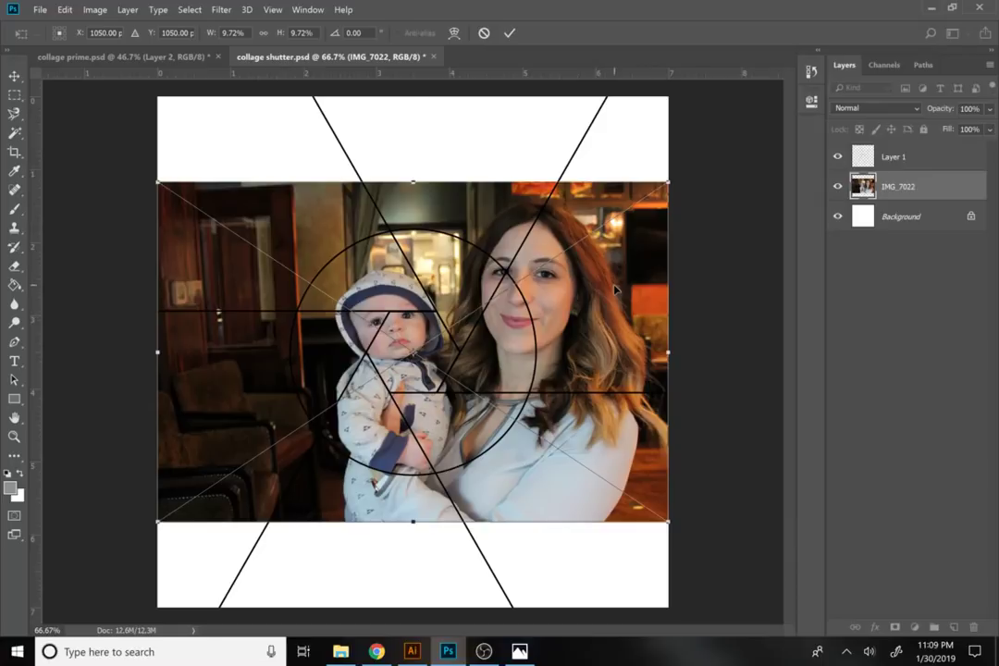
- Scale the IMG_7022 photo to 8.64% and position it over the collage's lower-left area
drag(615, 285, 594, 373)
drag(648, 263, 505, 280)
drag(484, 403, 390, 374)
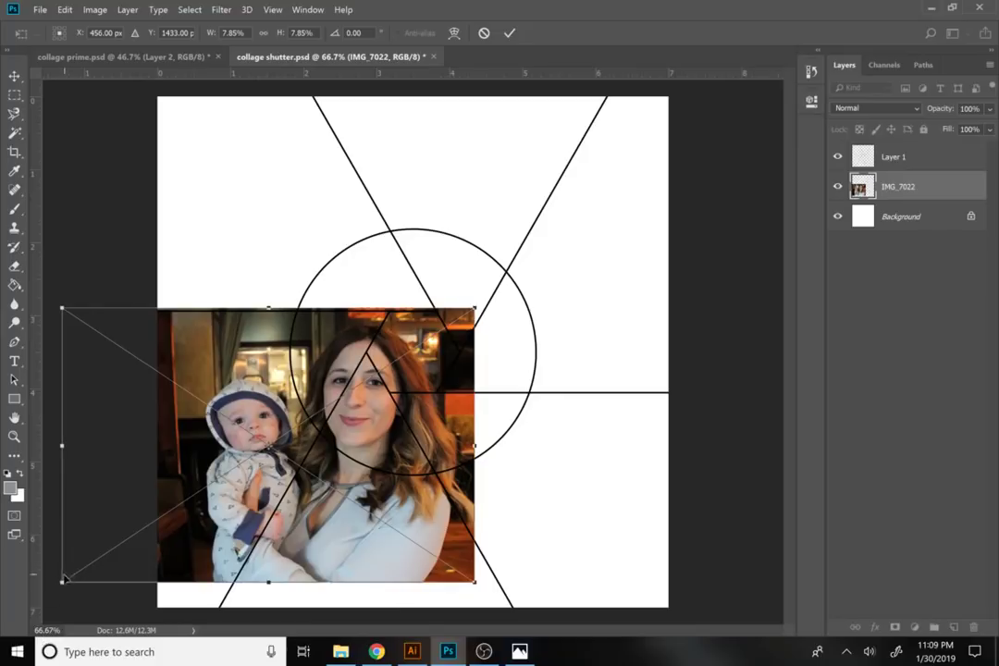
drag(62, 581, 32, 625)
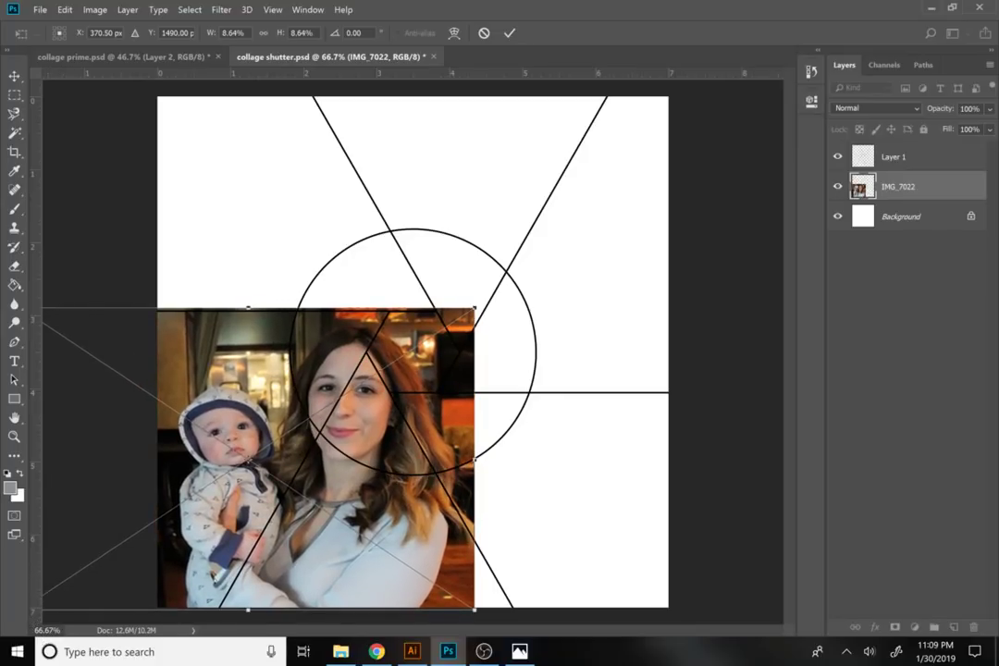
key(Return)
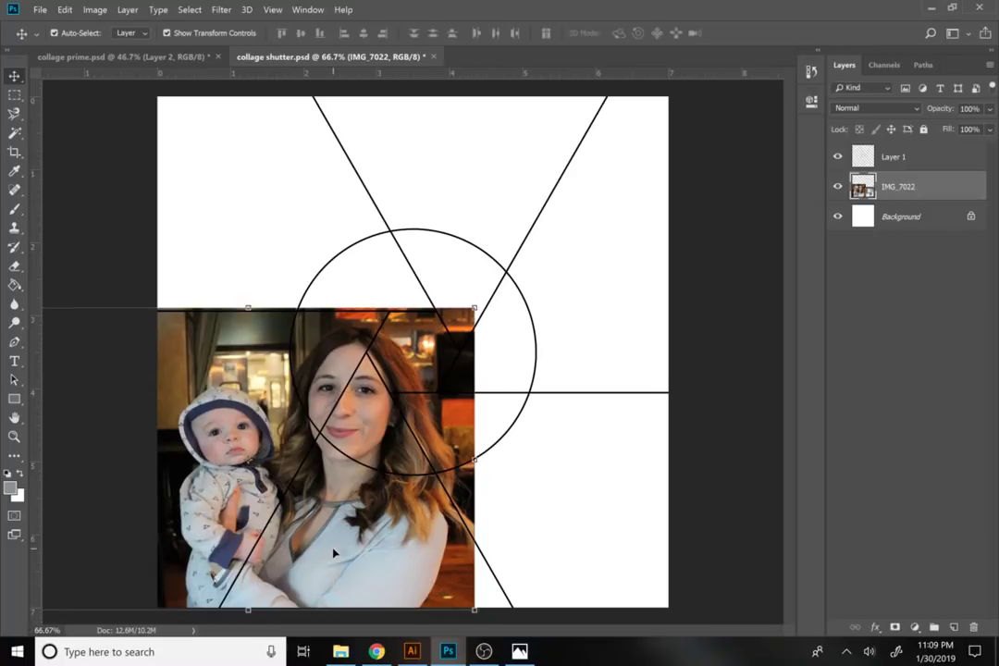
- Move the IMG_7022 photo over the collage's lower-right section and scale it to 6.19%
drag(335, 553, 541, 552)
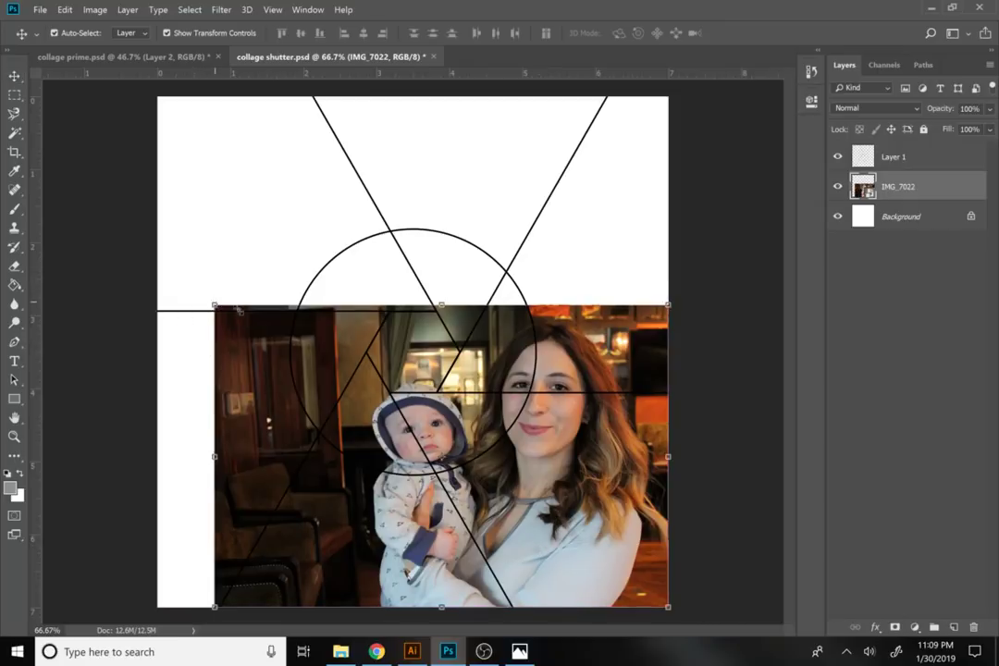
drag(213, 303, 354, 368)
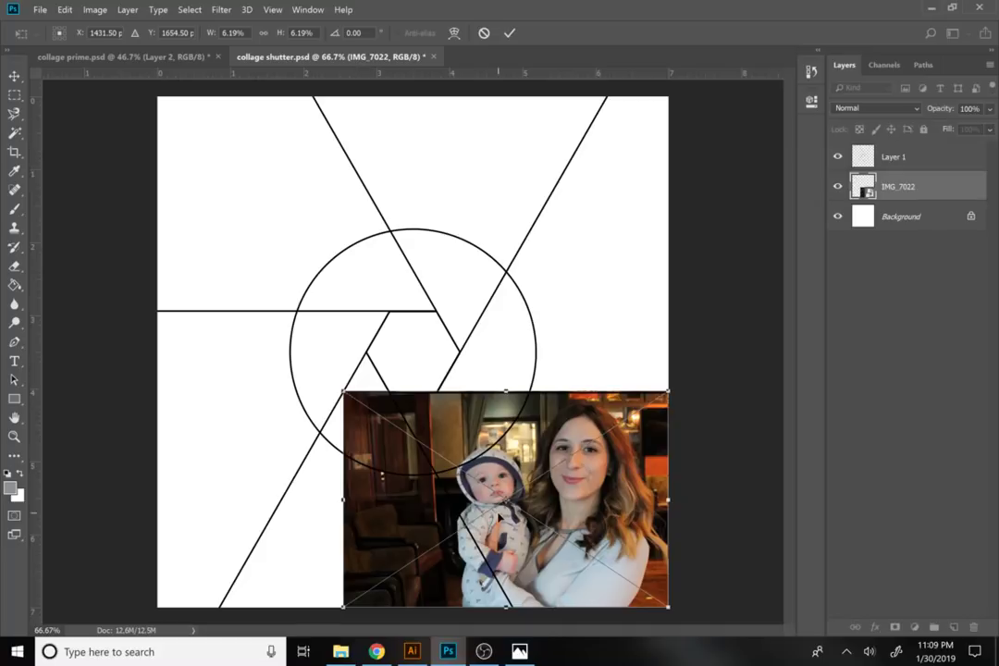
drag(498, 516, 513, 516)
key(Return)
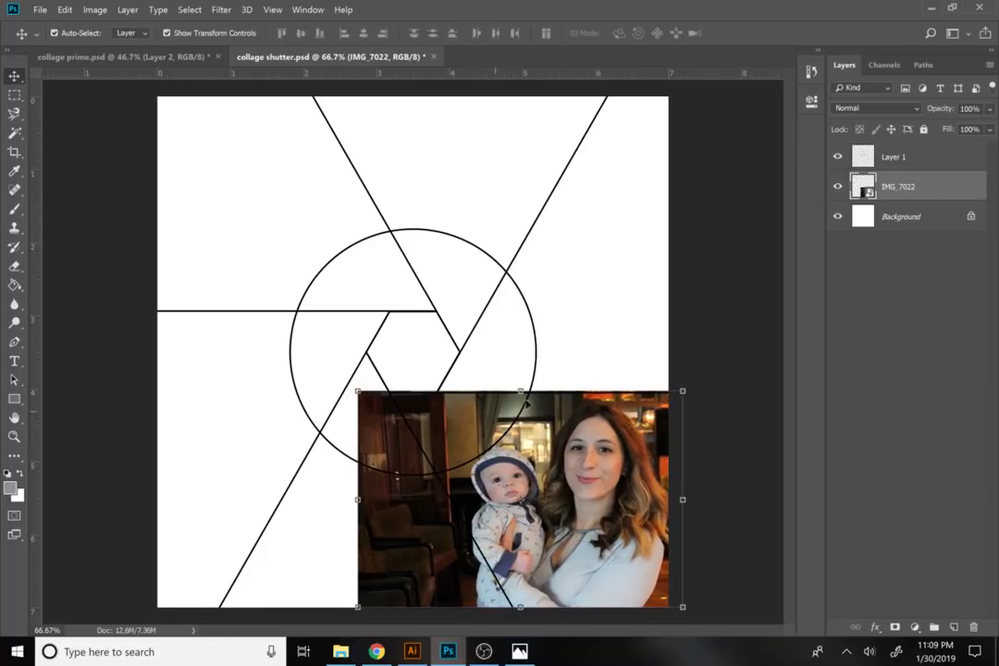
- Select the lower-right outer section on Layer 1 with the Magic Wand, and add a layer mask from it to the IMG_7022 layer
click(894, 160)
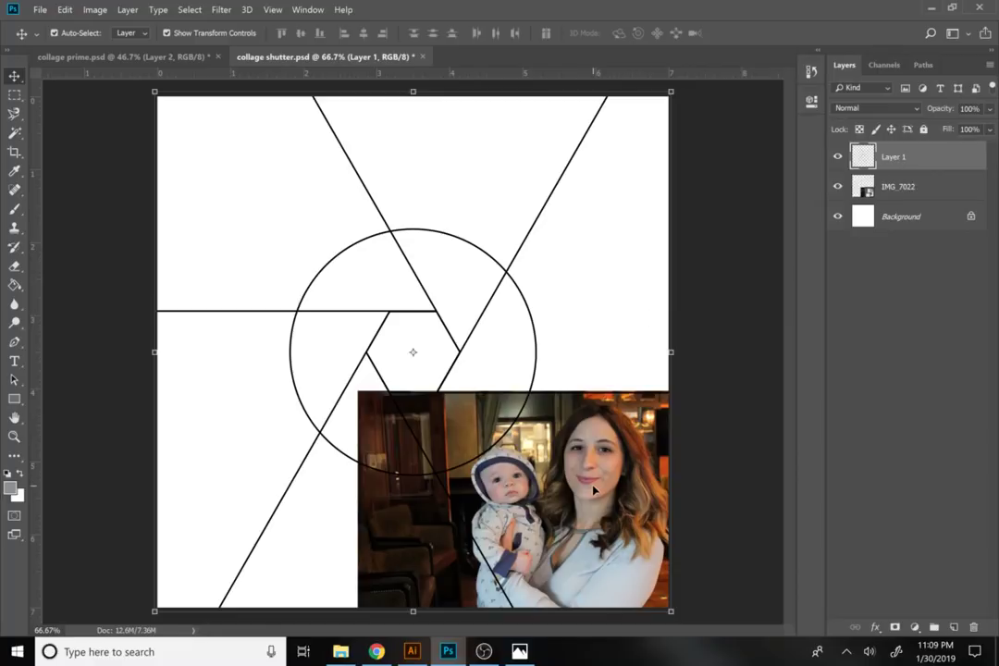
click(15, 135)
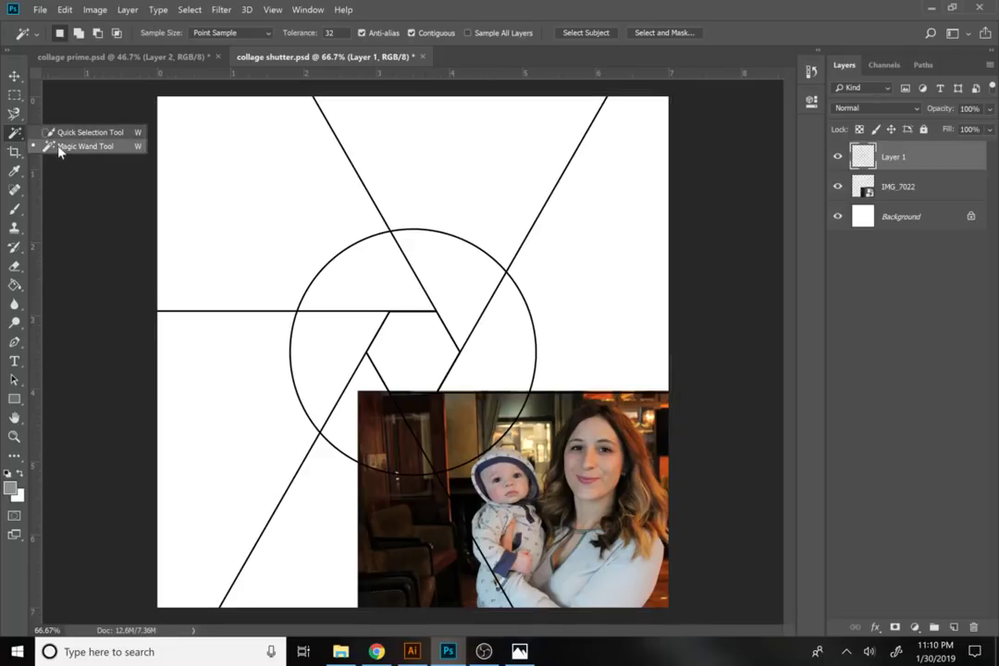
click(53, 146)
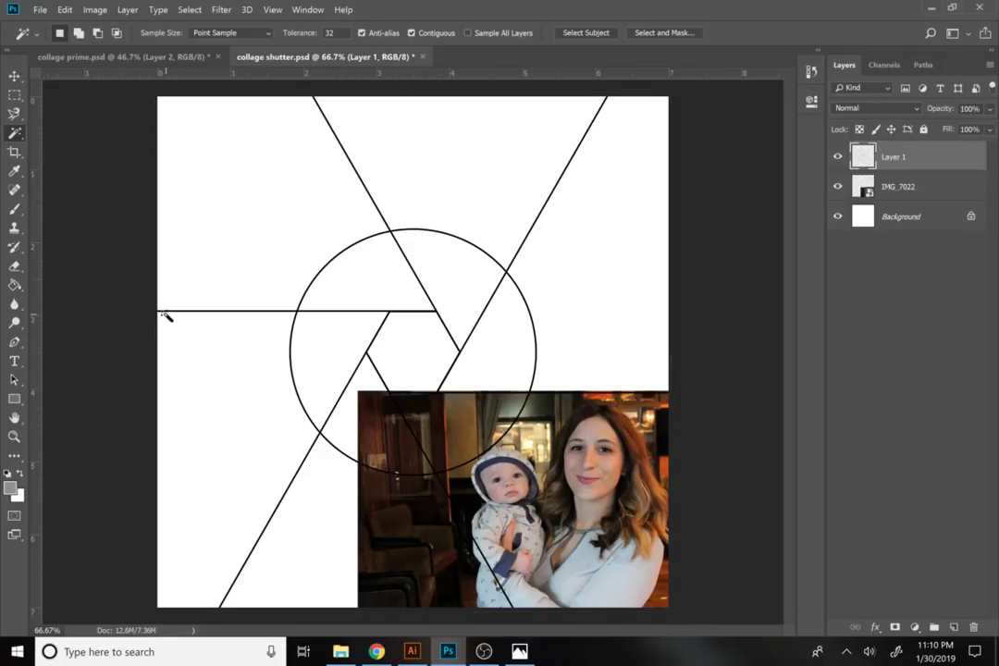
click(15, 75)
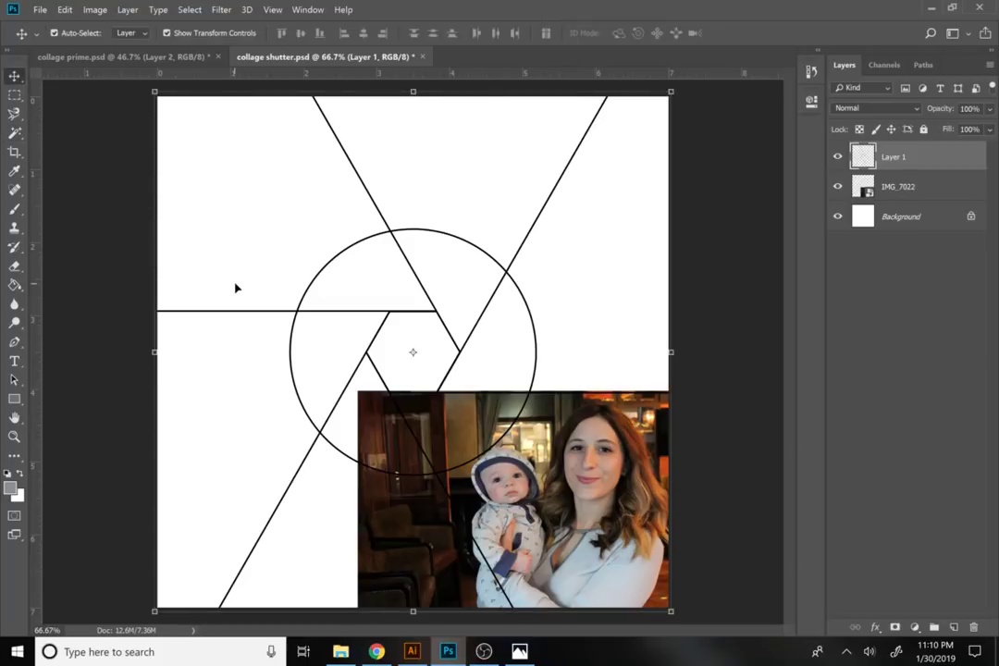
key(w)
right_click(16, 133)
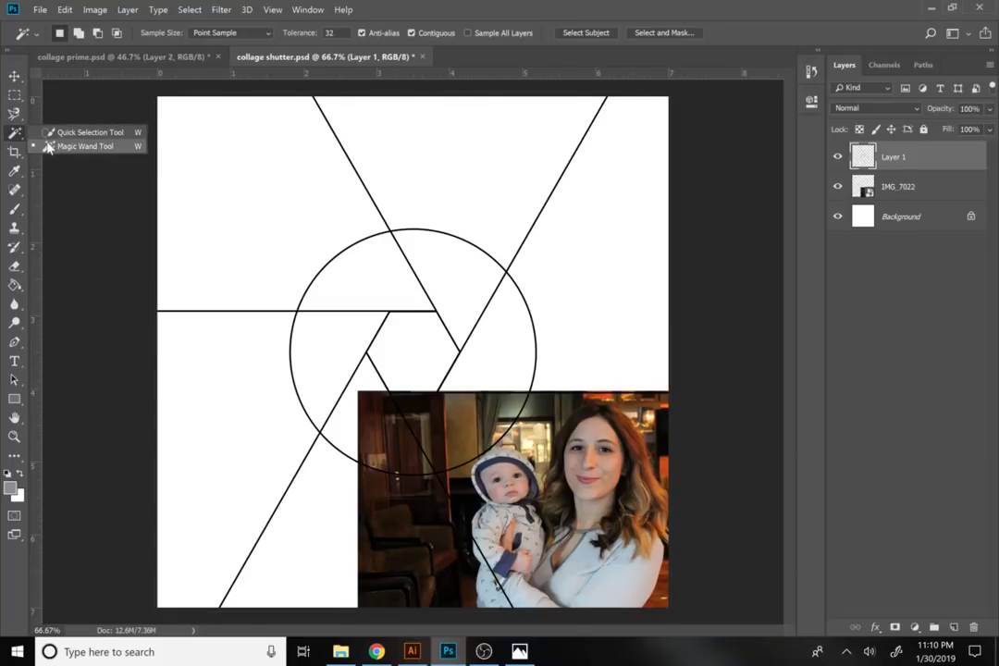
click(83, 146)
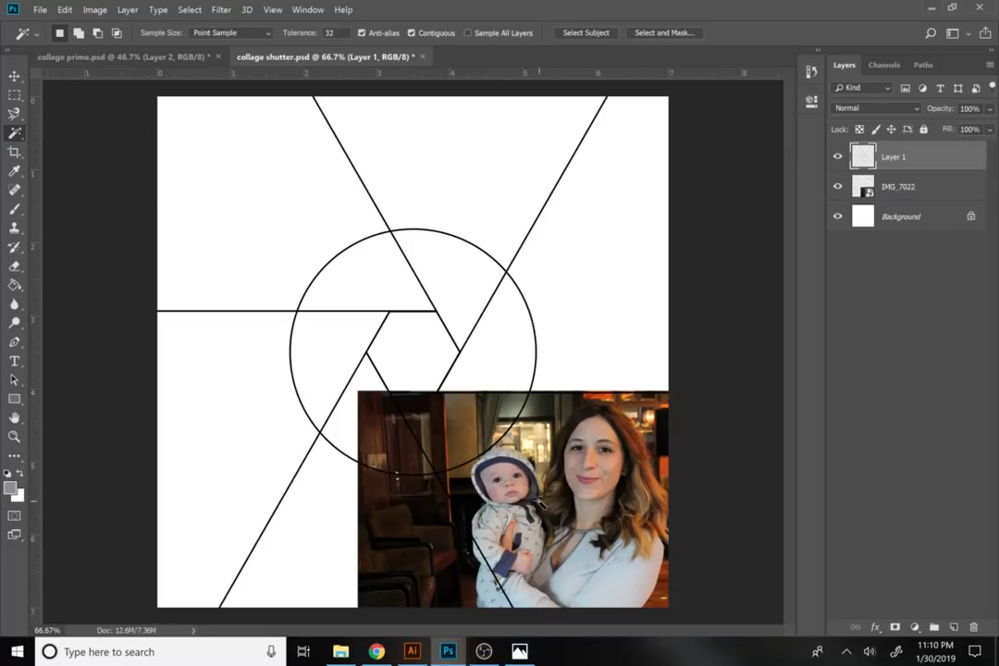
click(540, 505)
click(865, 186)
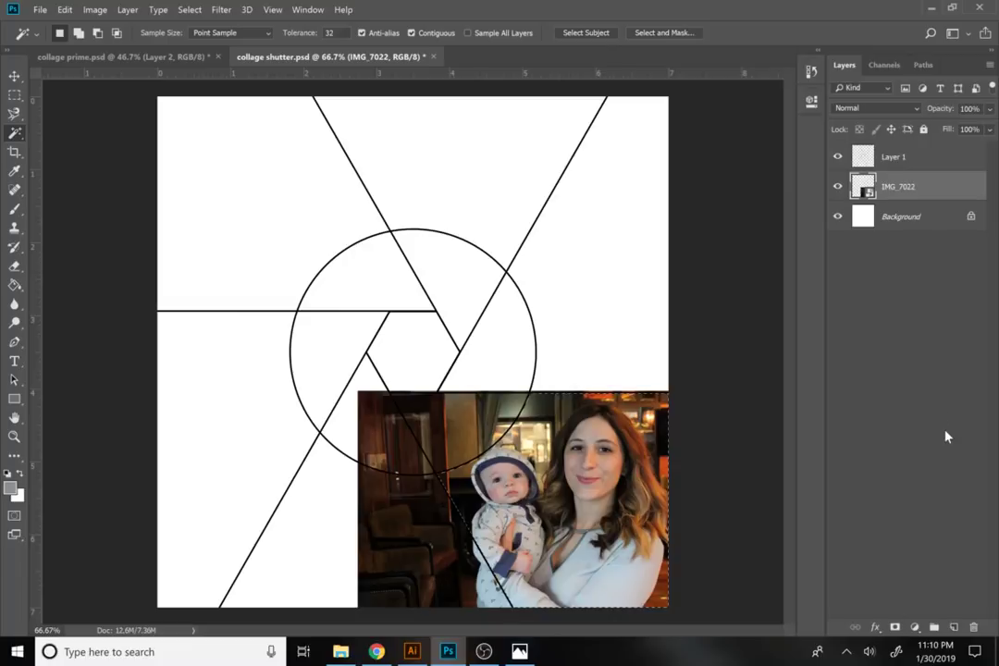
click(895, 628)
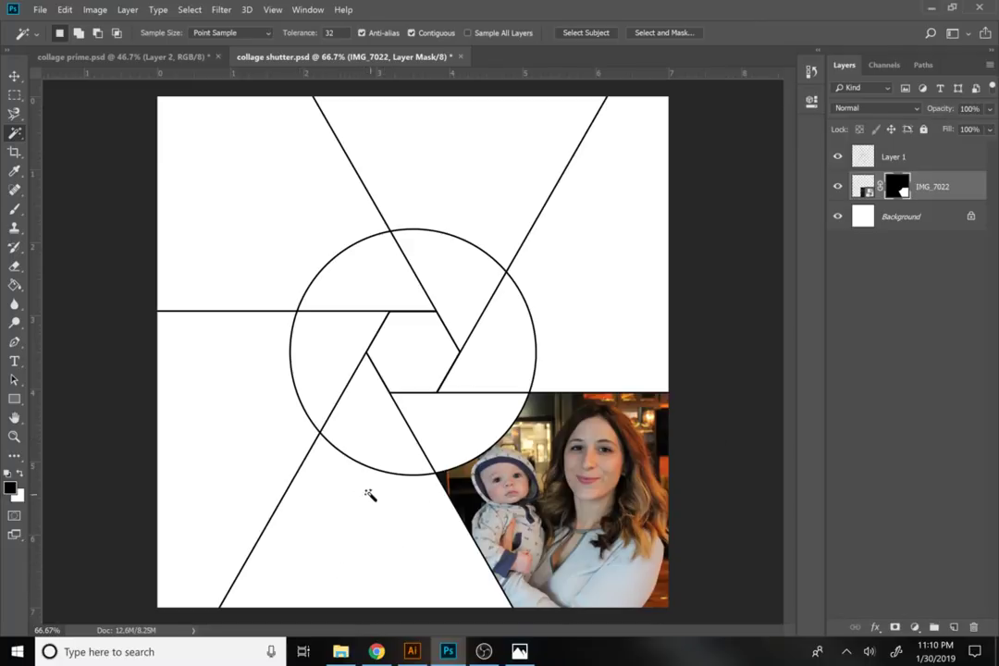
- Place the photo IMG_7136 from the "mailchimp 21" folder above the IMG_7022 layer
click(341, 653)
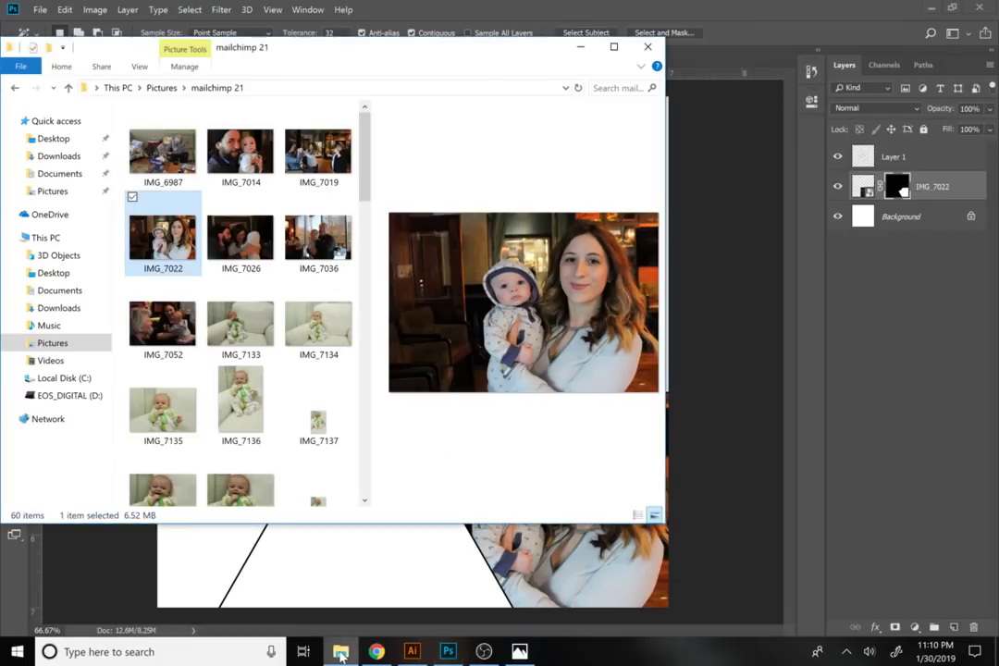
click(249, 396)
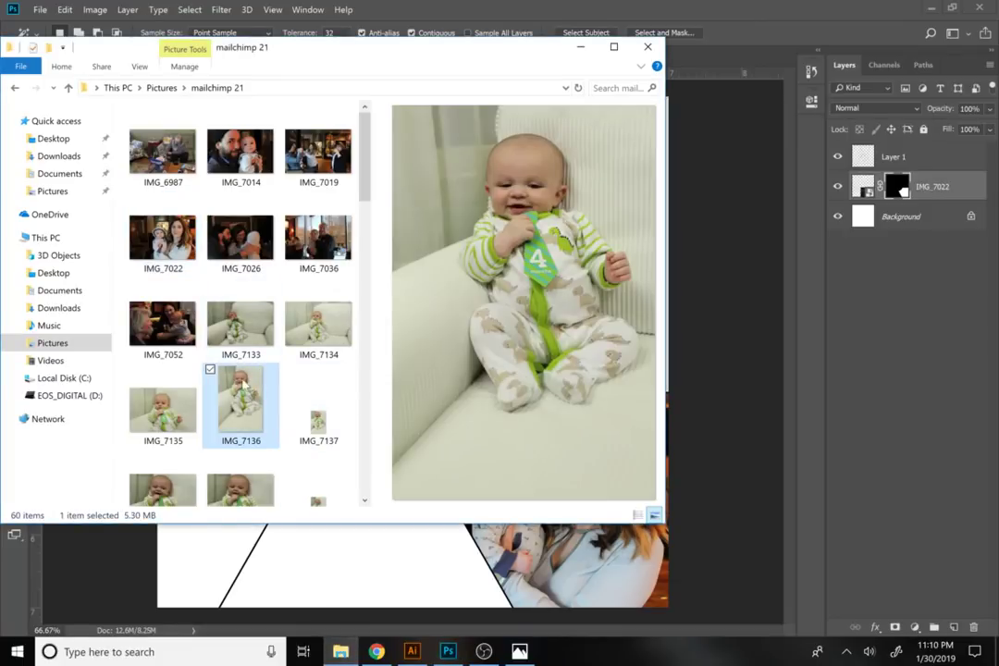
drag(248, 393, 694, 382)
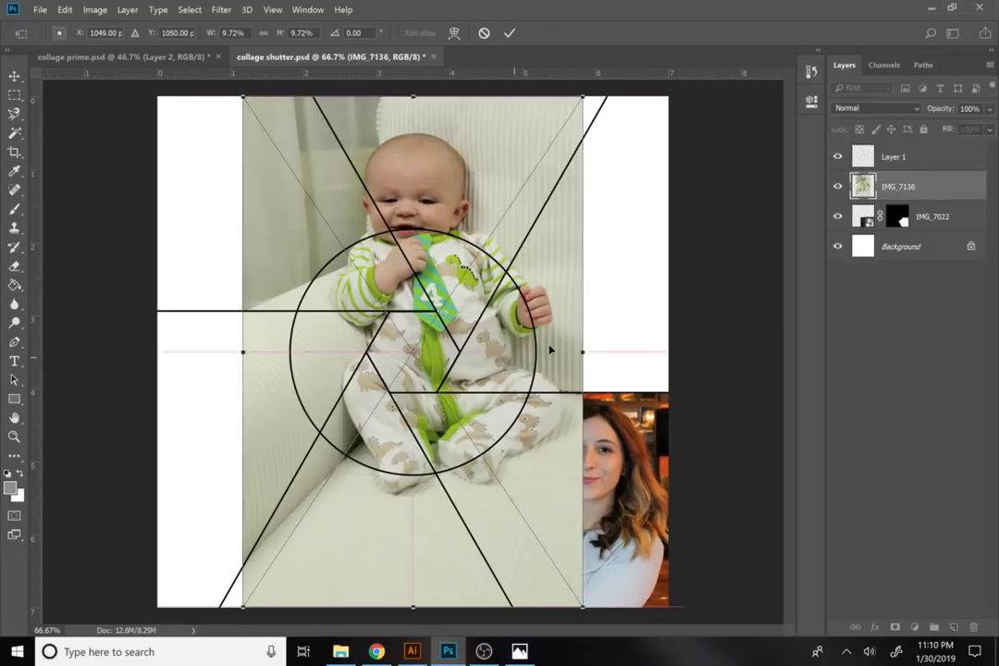
- Scale the IMG_7136 photo to 7.02% and position it so the baby sits within the collage's upper-right section
drag(514, 360, 615, 341)
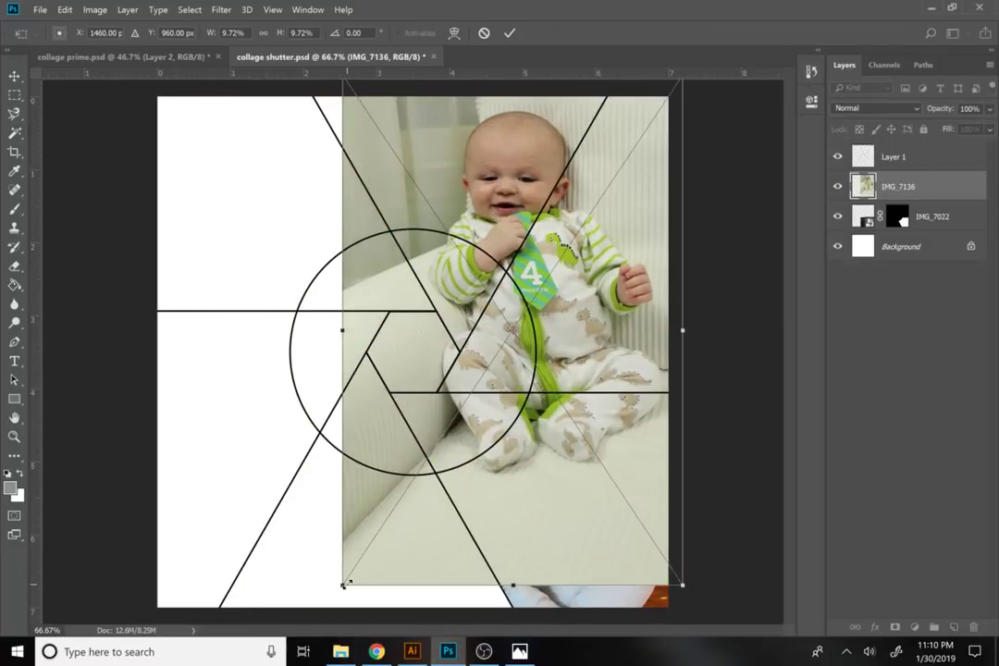
drag(343, 585, 454, 417)
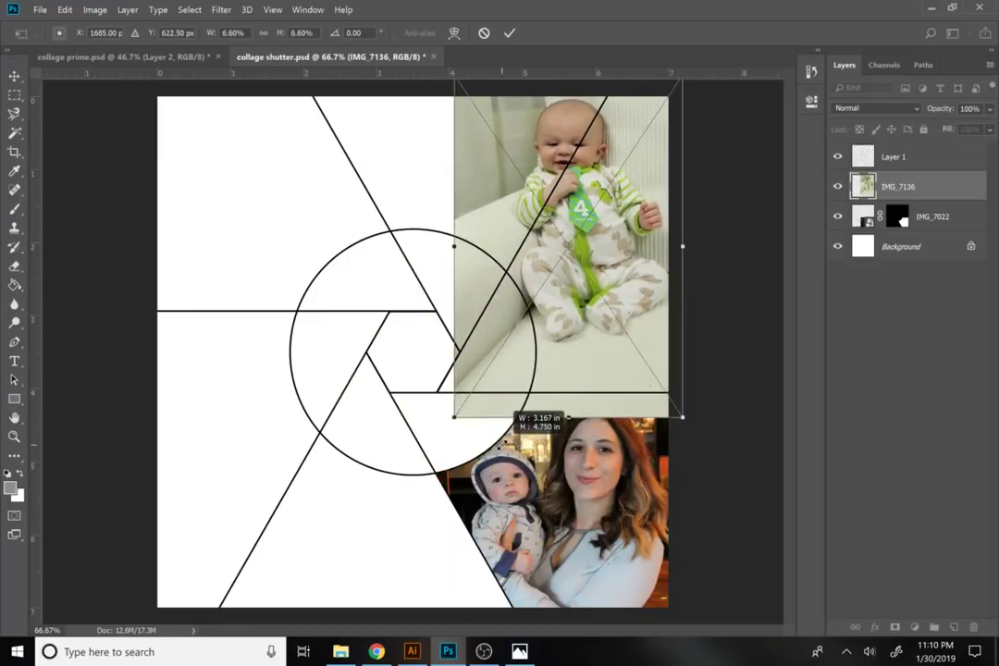
drag(502, 442, 507, 454)
drag(631, 308, 672, 326)
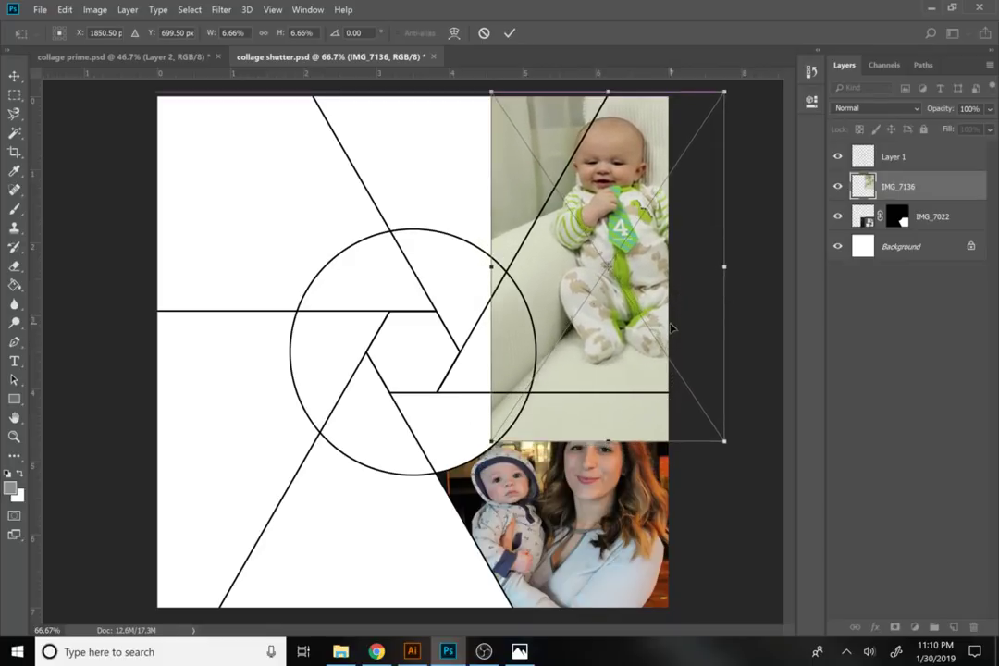
drag(491, 440, 481, 459)
key(Left)
key(Left)
key(Left)
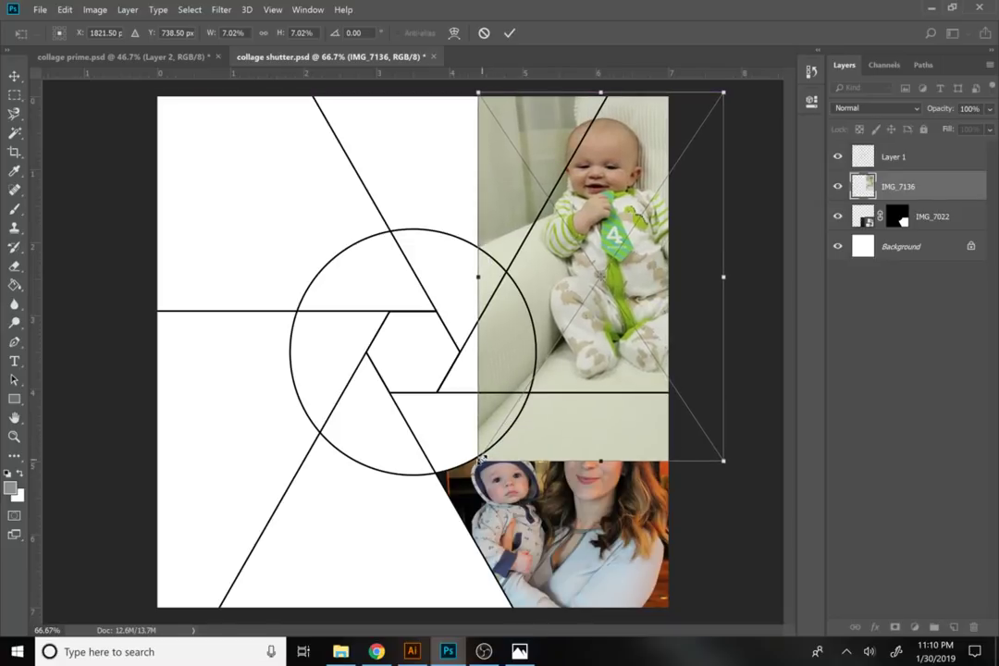
key(Down)
key(Down)
key(Down)
key(Down)
key(Down)
- Select the upper-right outer section on Layer 1 with the Magic Wand, and add a layer mask from it to the IMG_7136 layer
key(w)
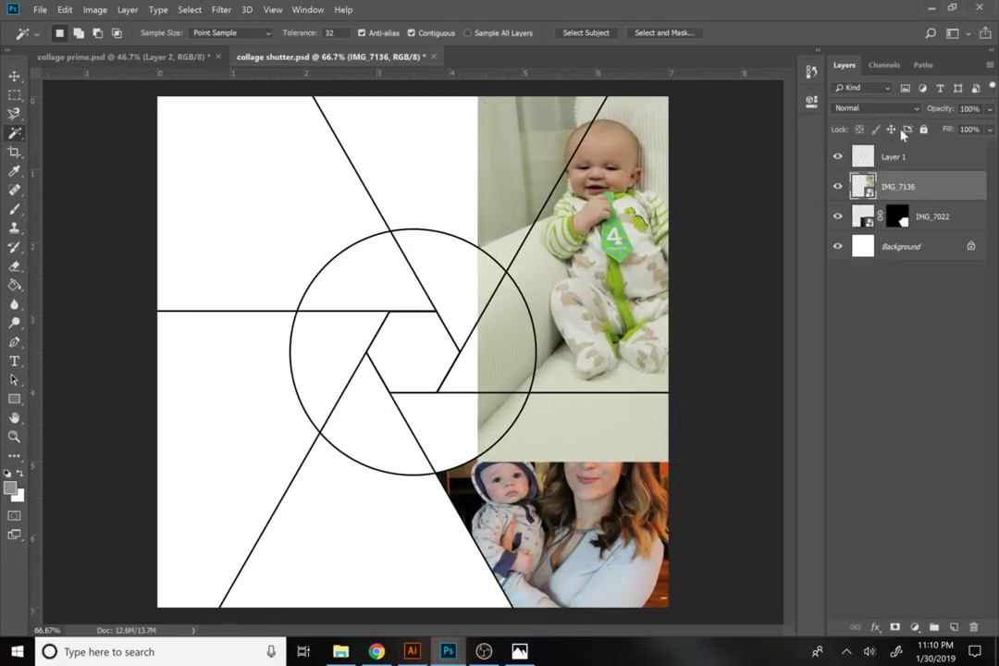
click(896, 159)
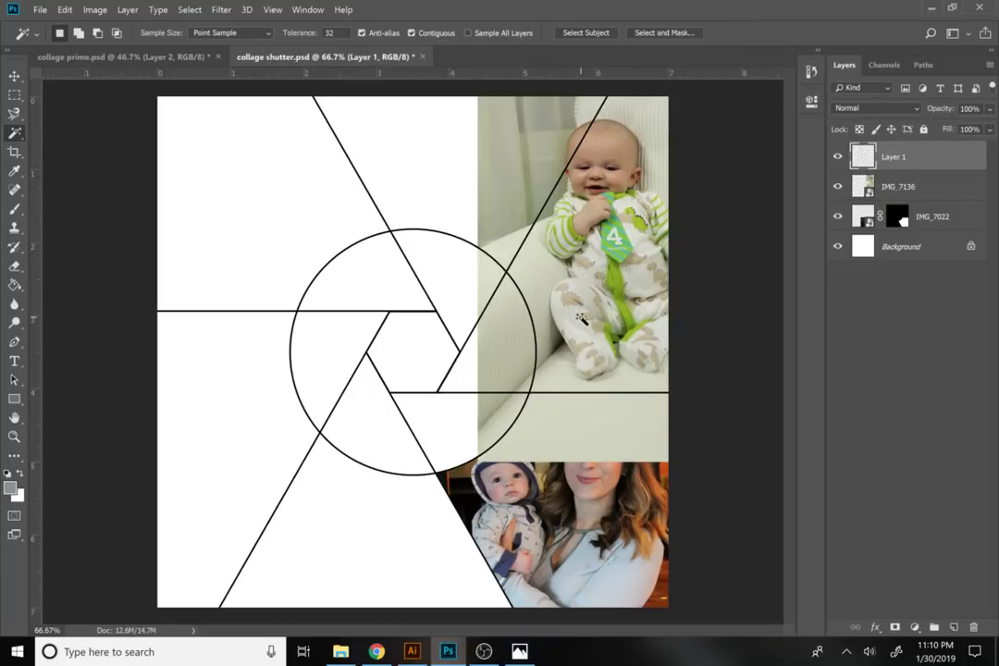
click(899, 186)
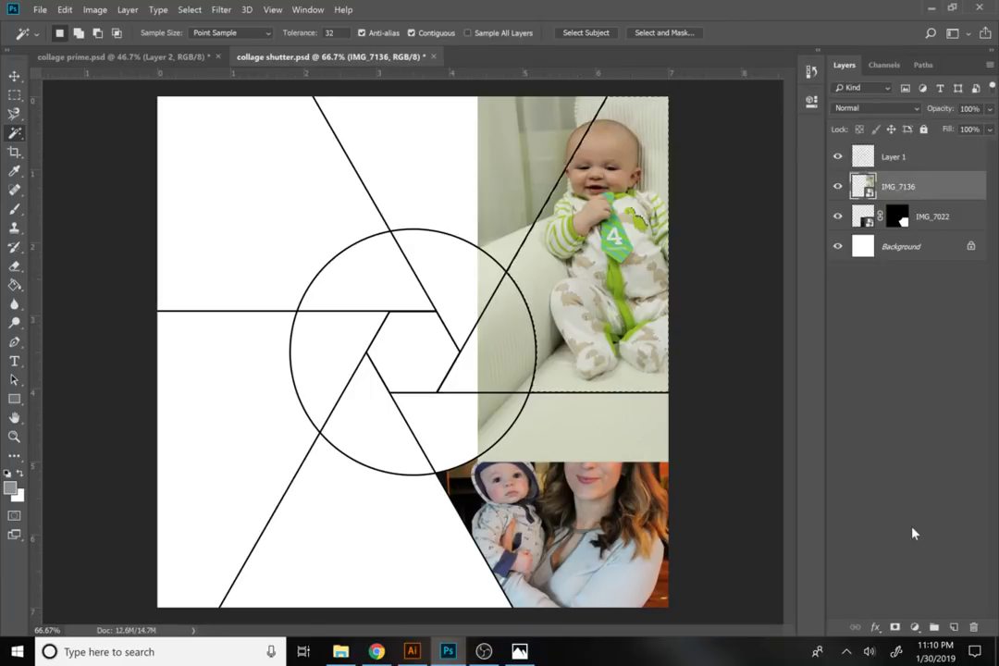
click(897, 631)
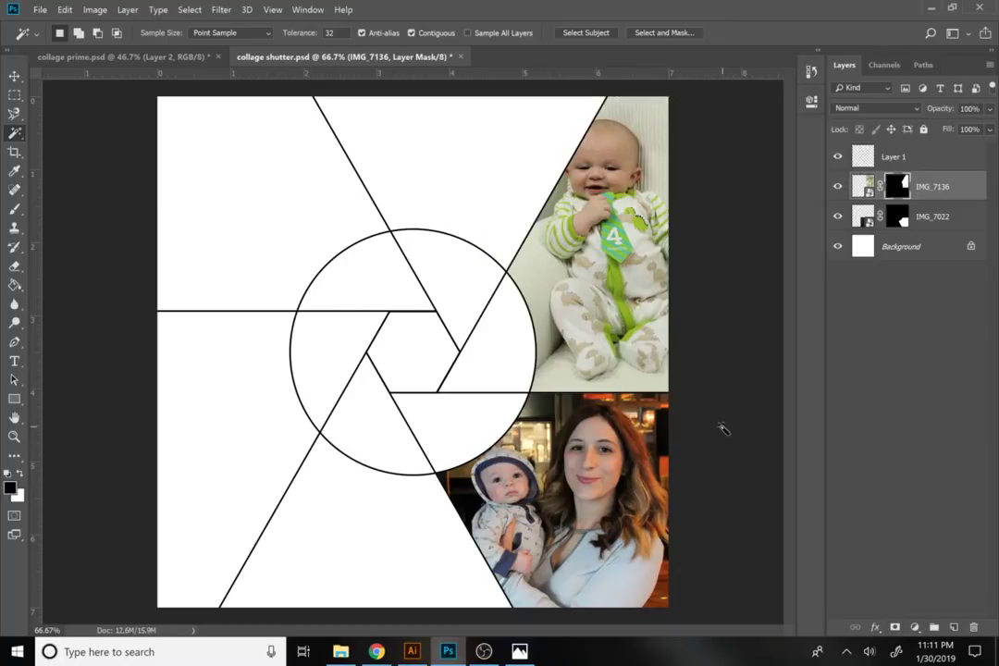
- Place the photo IMG_6987 from the "mailchimp 21" folder and scale it to 2.82% over the circle's bottom section
click(340, 651)
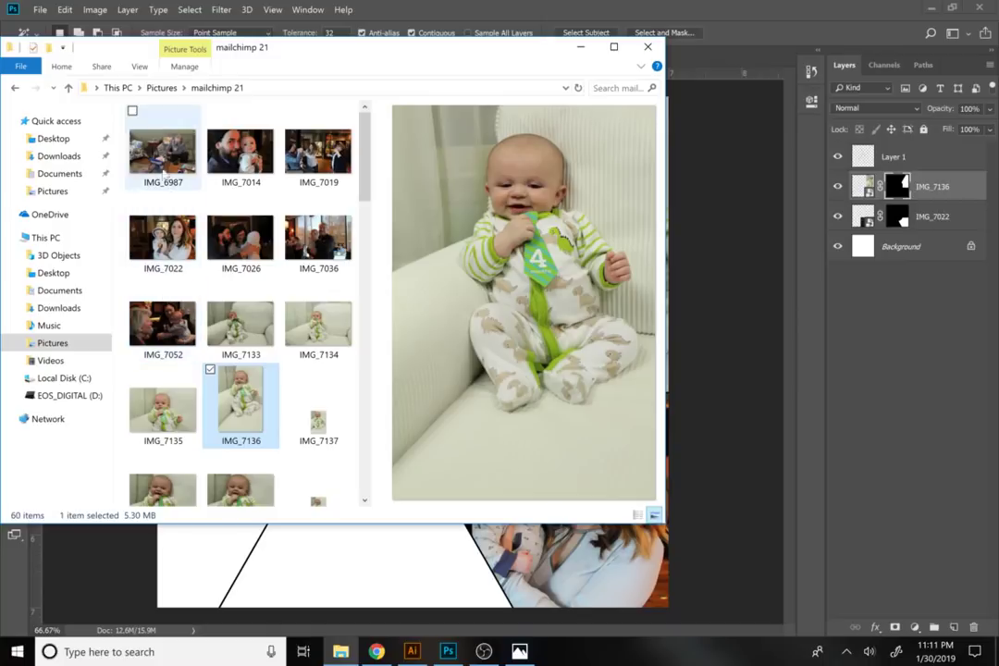
drag(162, 151, 411, 564)
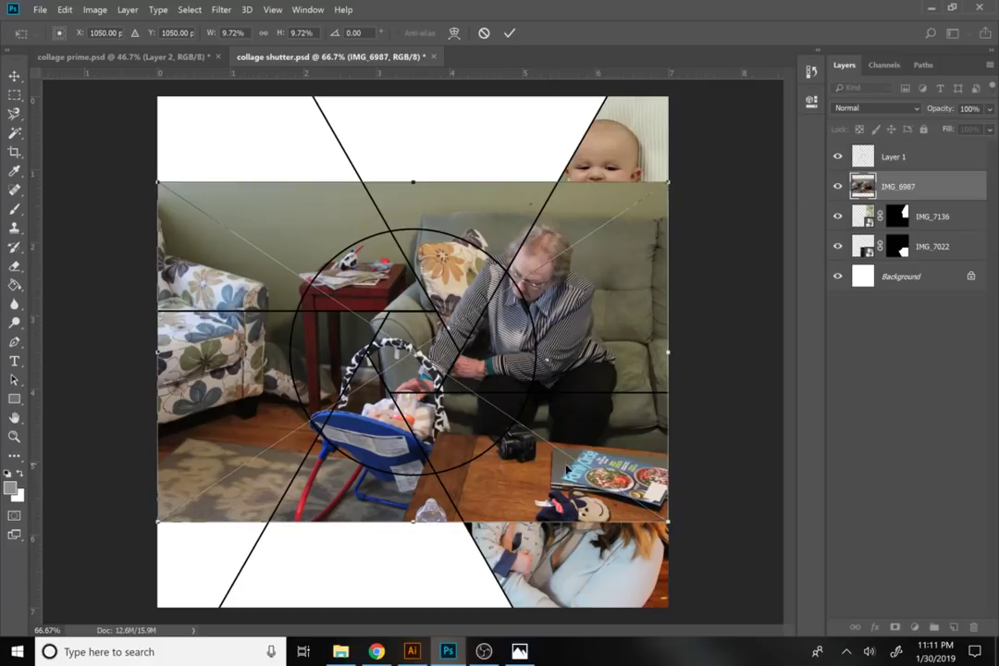
drag(156, 180, 515, 421)
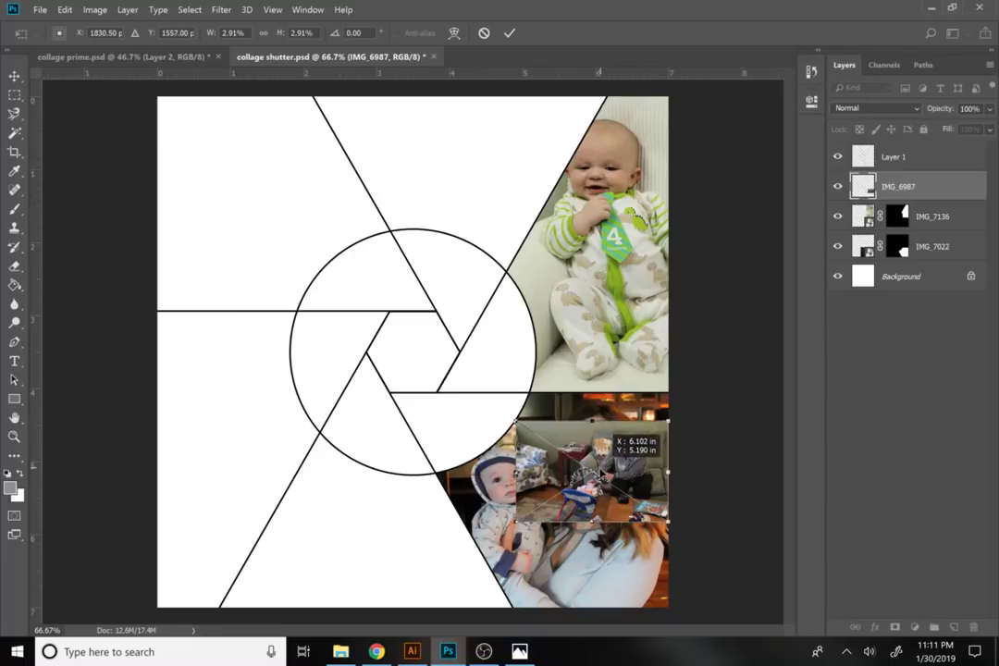
drag(622, 475, 511, 440)
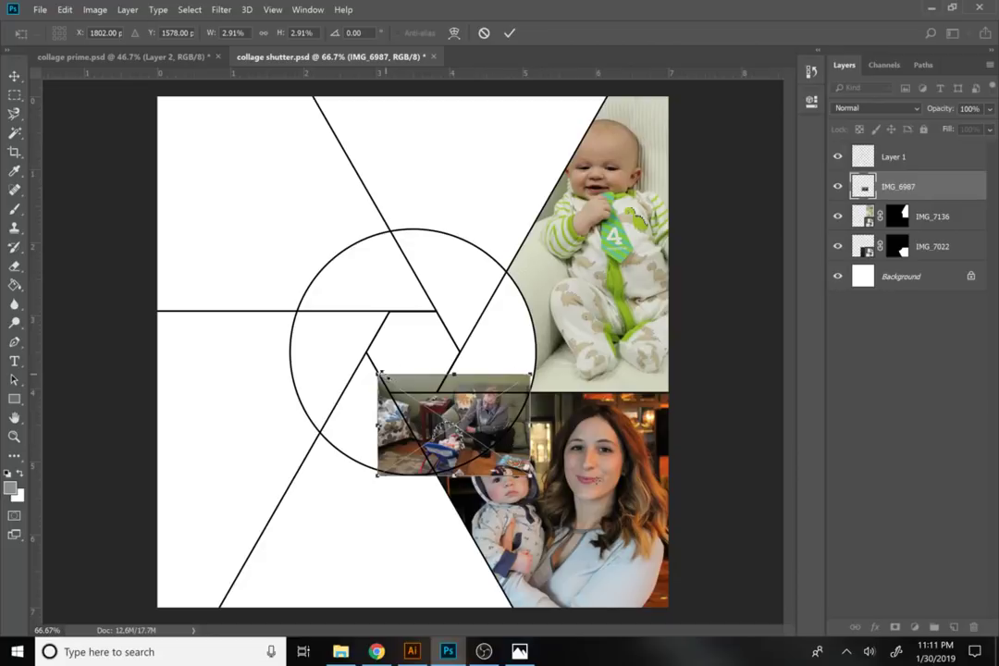
drag(377, 375, 381, 382)
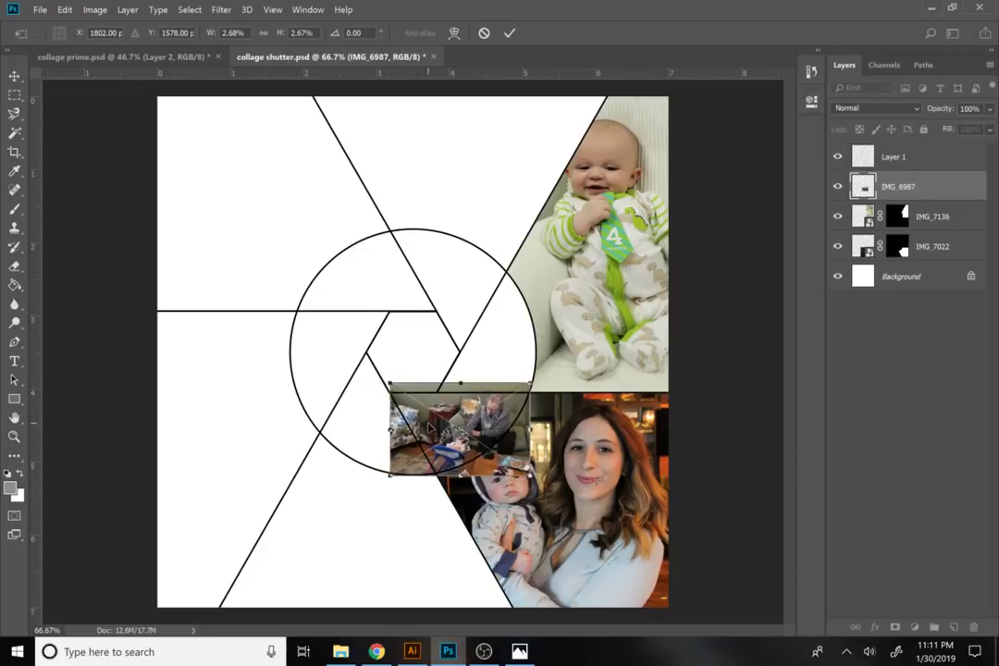
drag(407, 425, 429, 423)
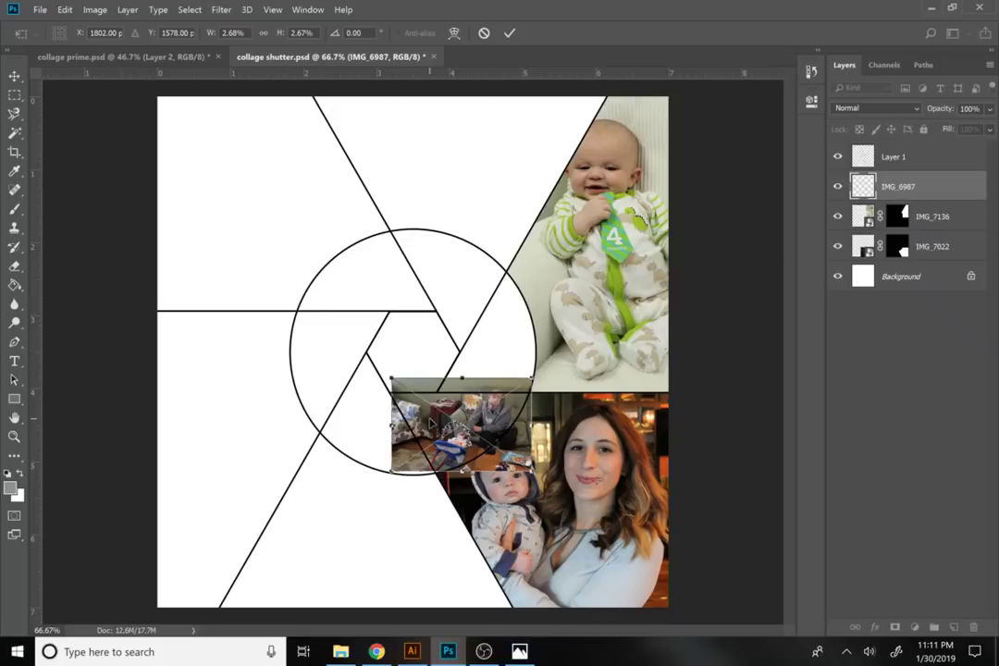
drag(392, 471, 386, 477)
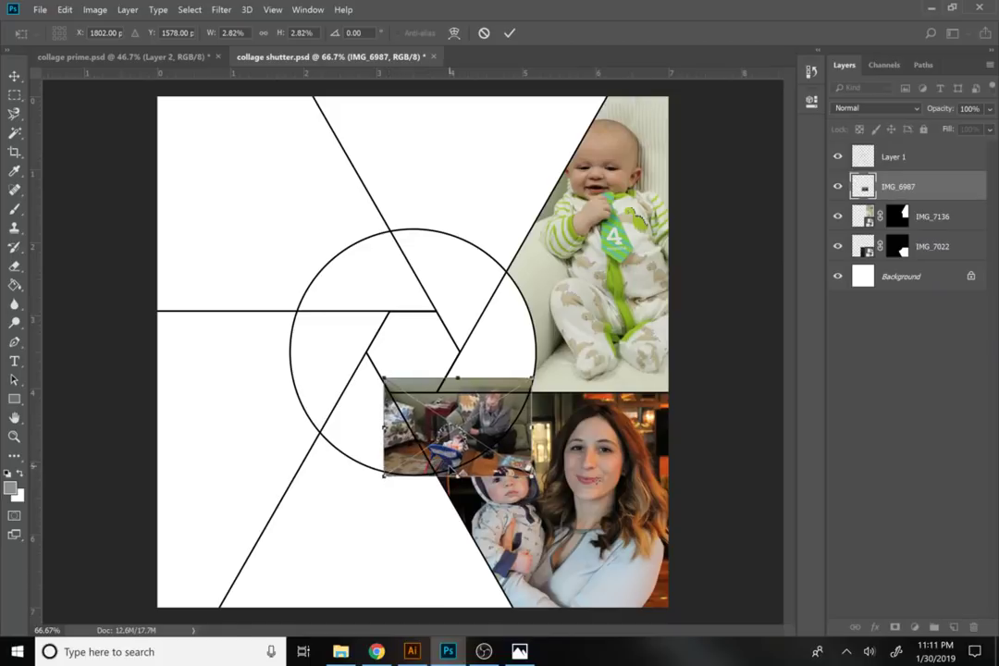
key(Return)
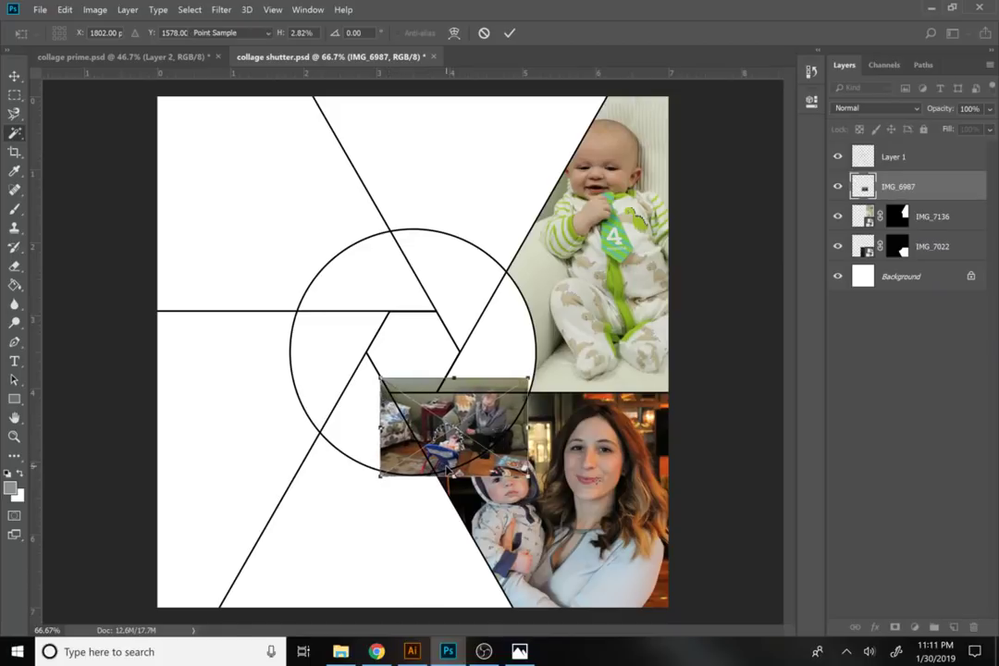
- Select the circle's bottom section on Layer 1 with the Magic Wand, and mask the IMG_6987 layer to it
click(921, 159)
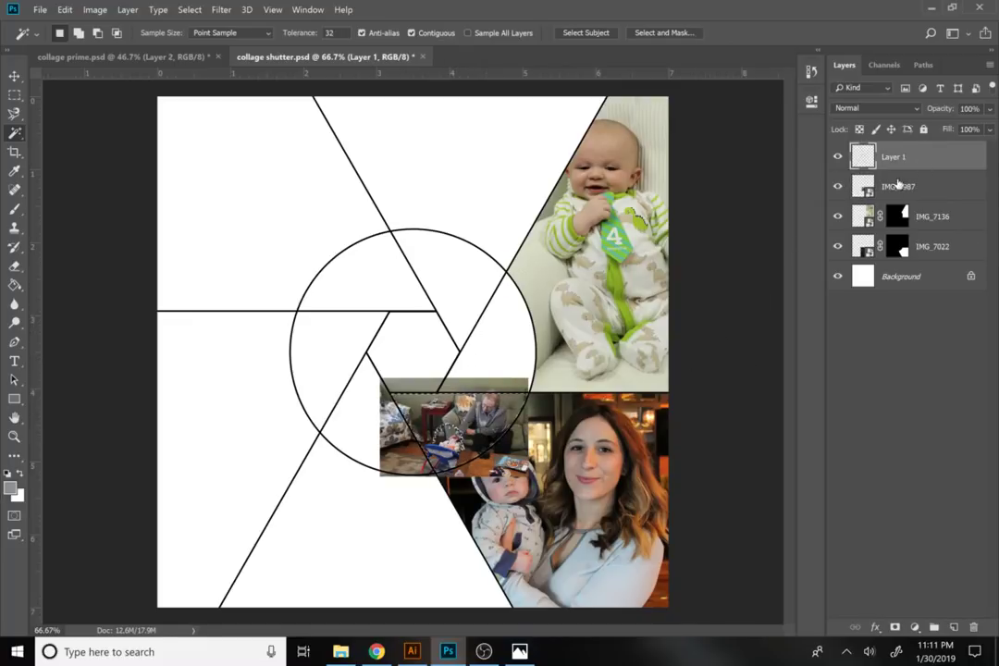
click(925, 187)
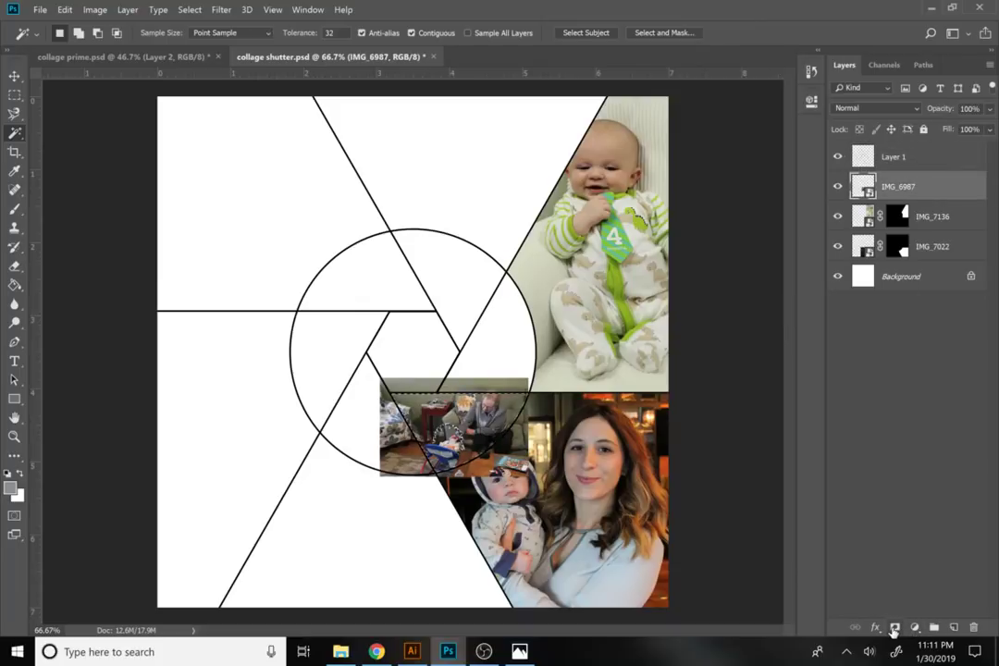
click(894, 628)
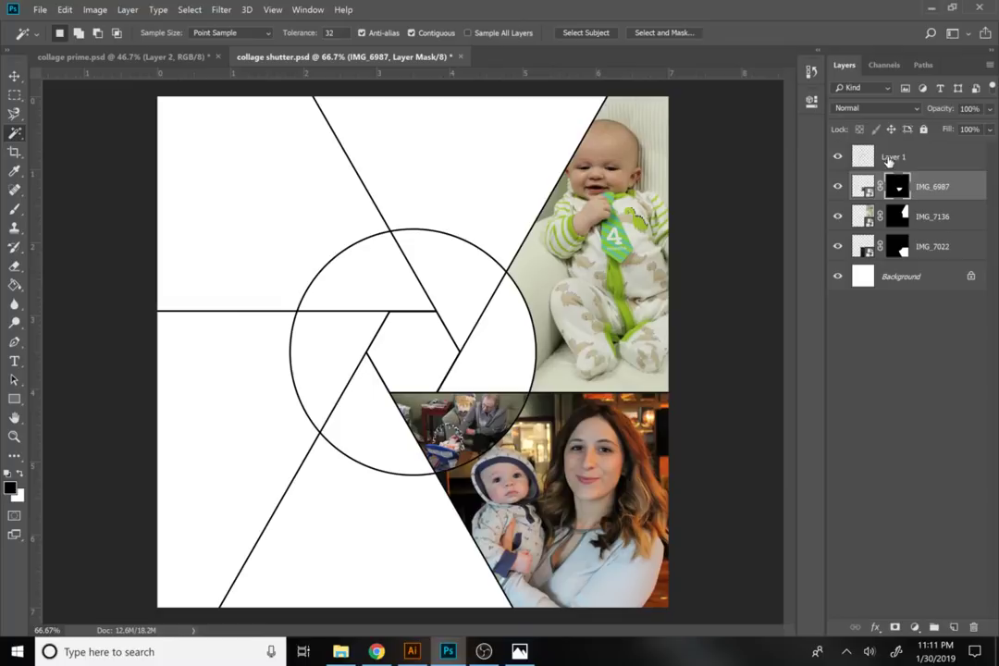
- Invert the template lines on Layer 1 from black to white
click(888, 159)
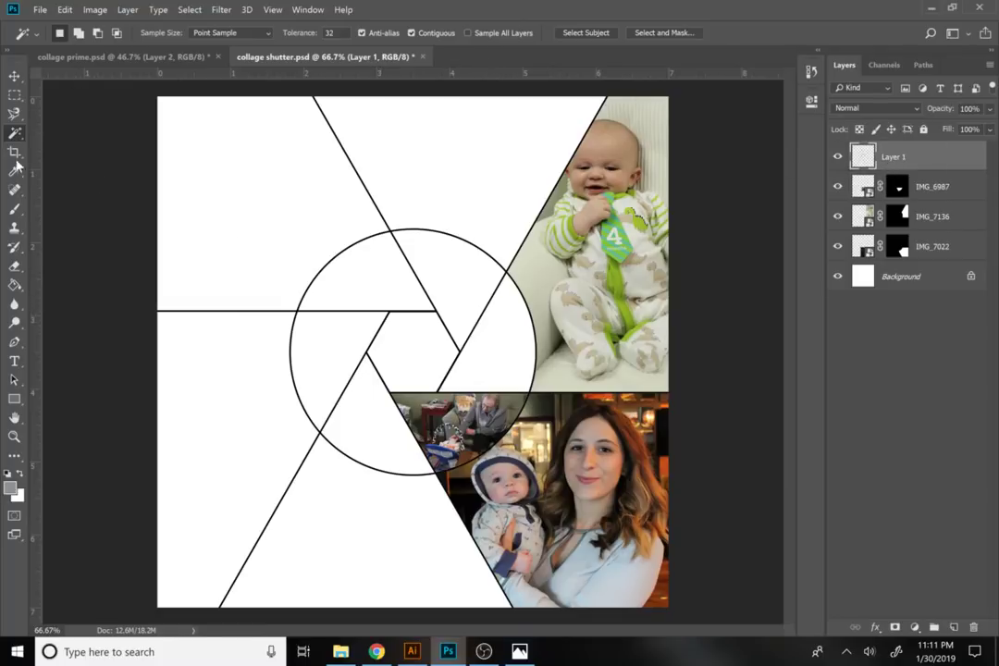
click(14, 76)
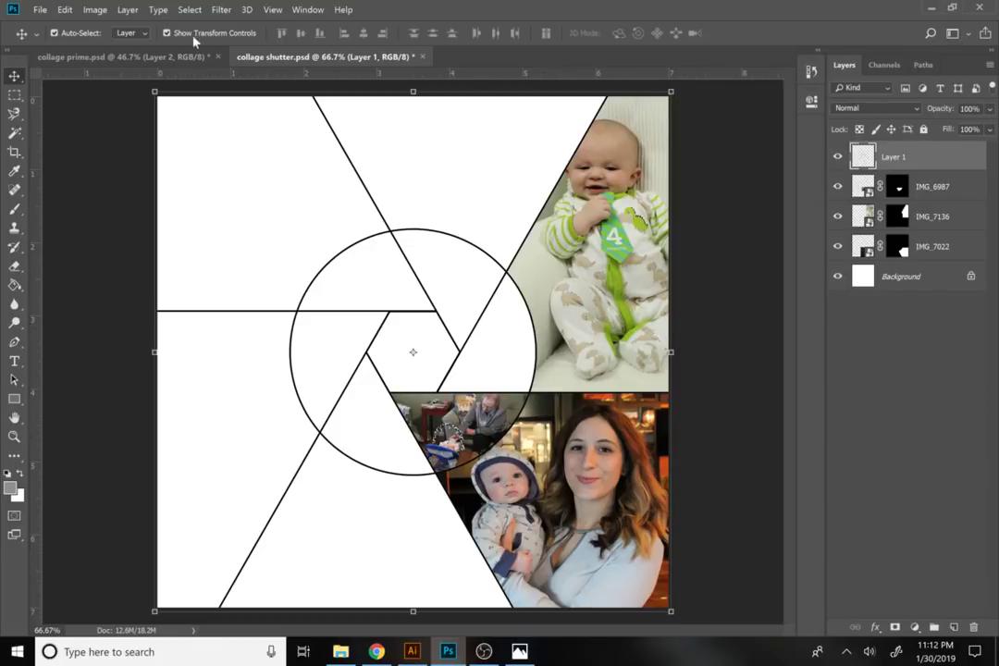
click(95, 9)
mouse_move(110, 43)
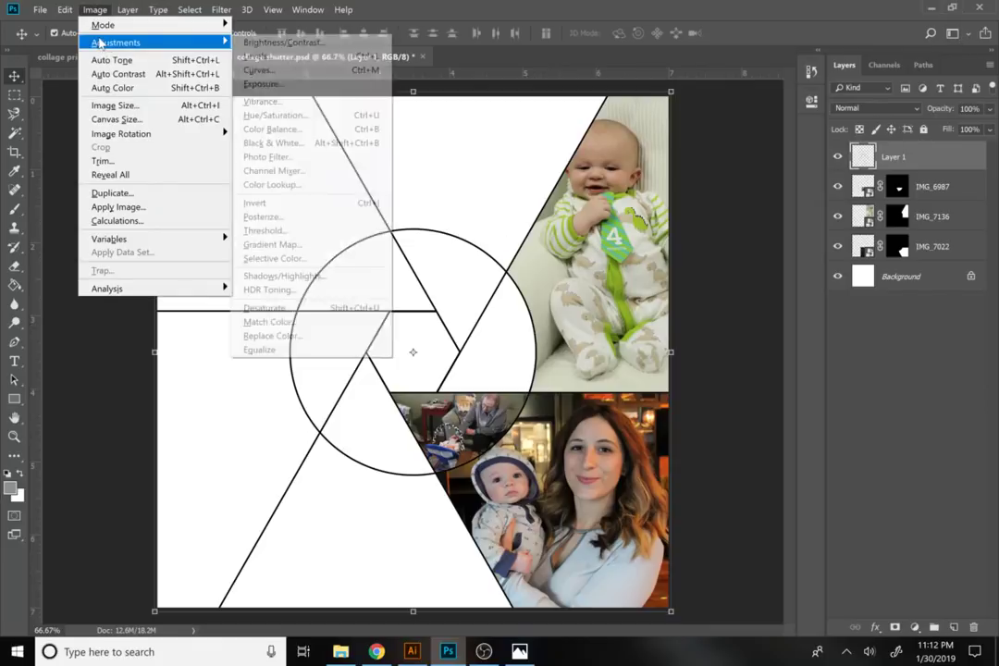
click(312, 203)
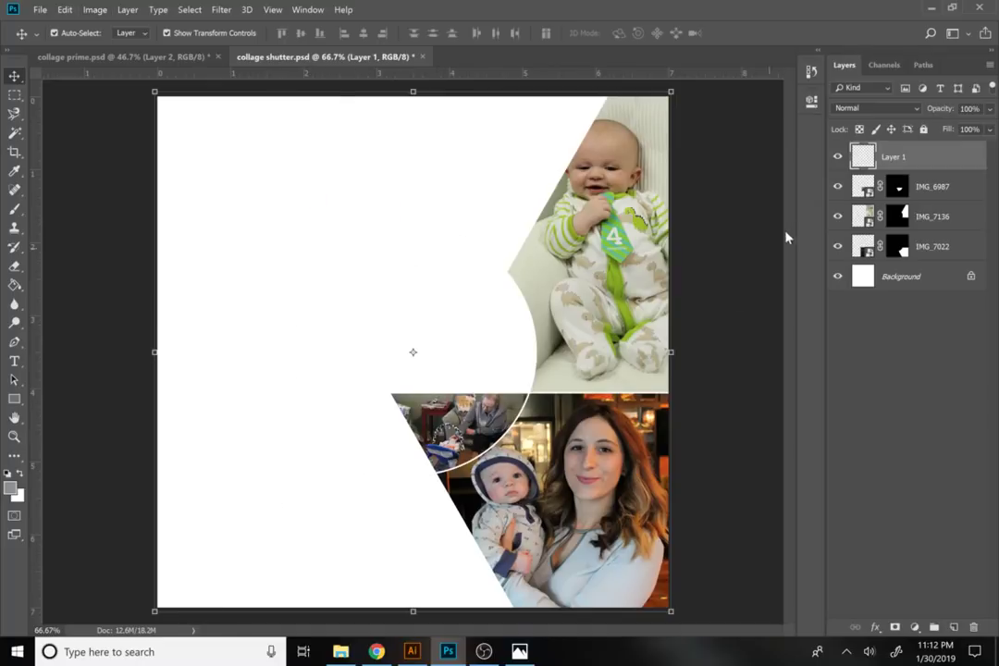
- Fill the Background layer with the gray foreground color at 100% opacity in Normal mode
click(908, 283)
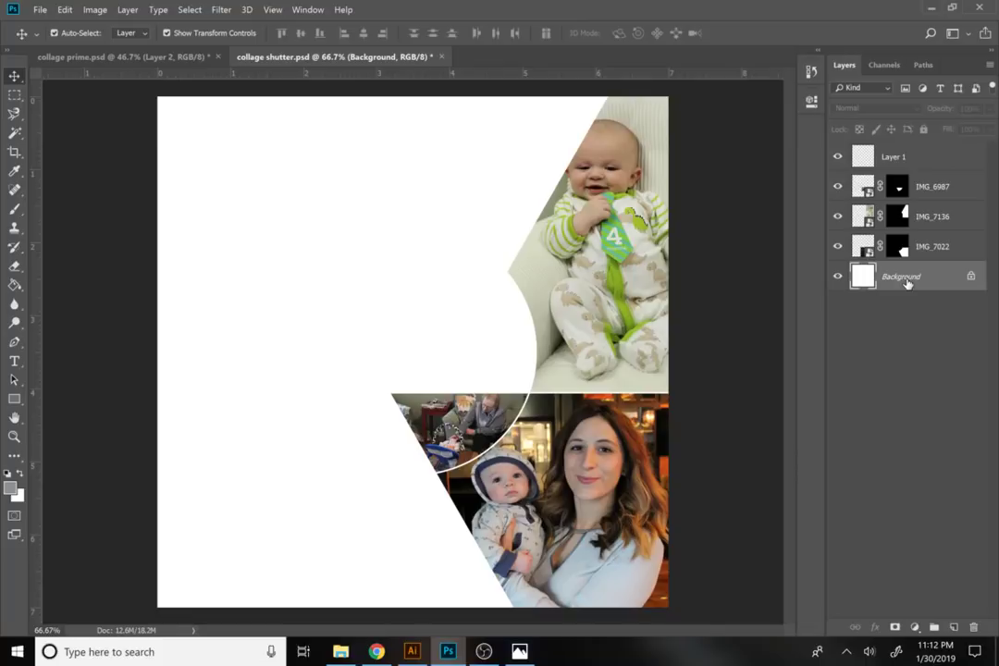
key(shift+F5)
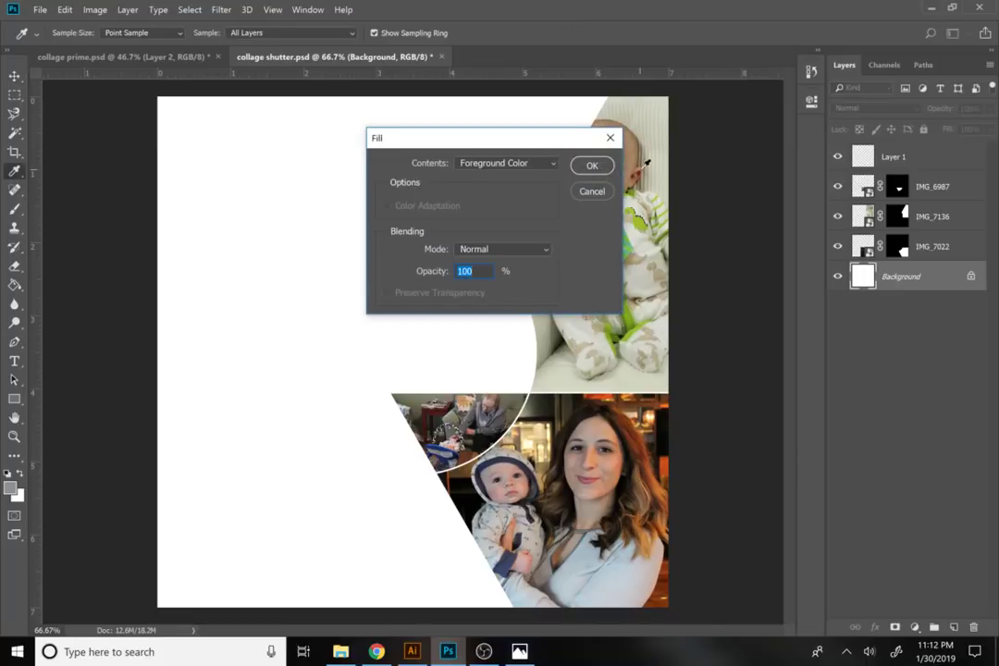
click(593, 167)
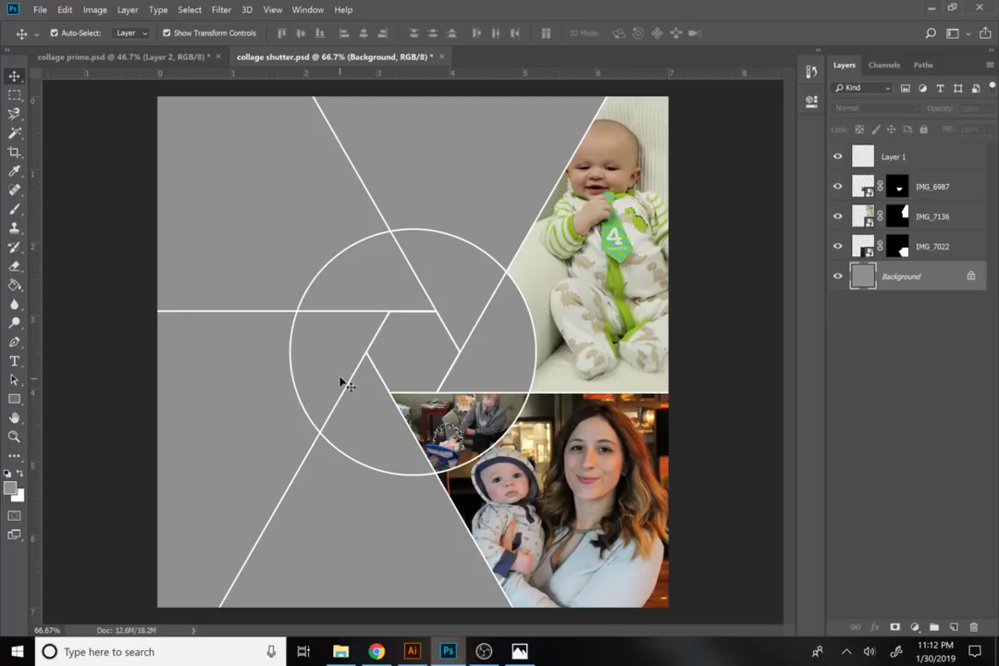
- Switch to collage prime.psd, disable the topmost photo layer's mask to view the whole photo, re-enable it, and deselect the layer
click(197, 58)
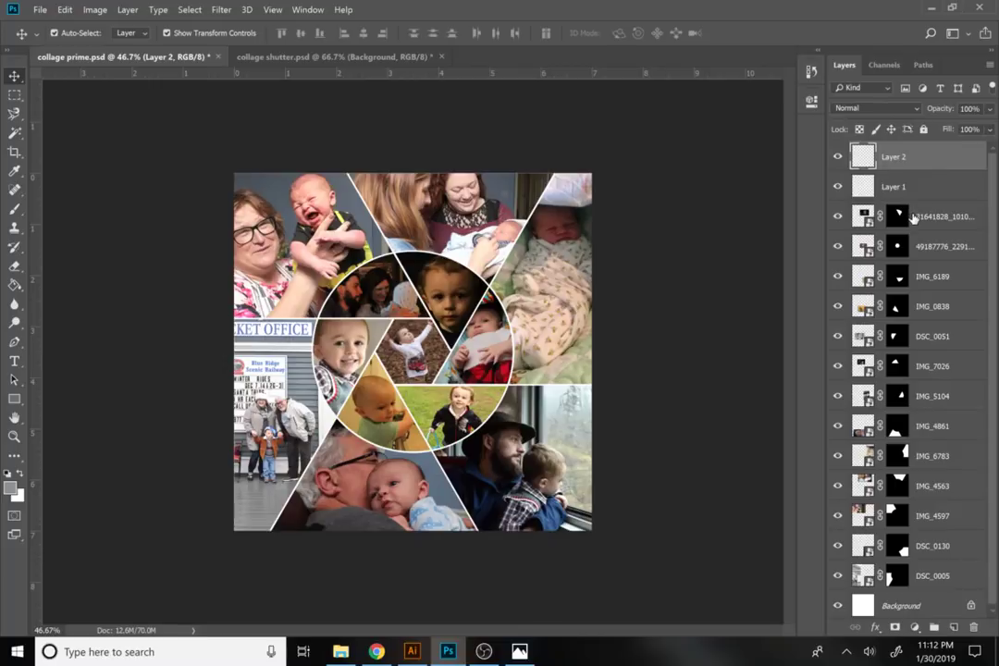
click(885, 219)
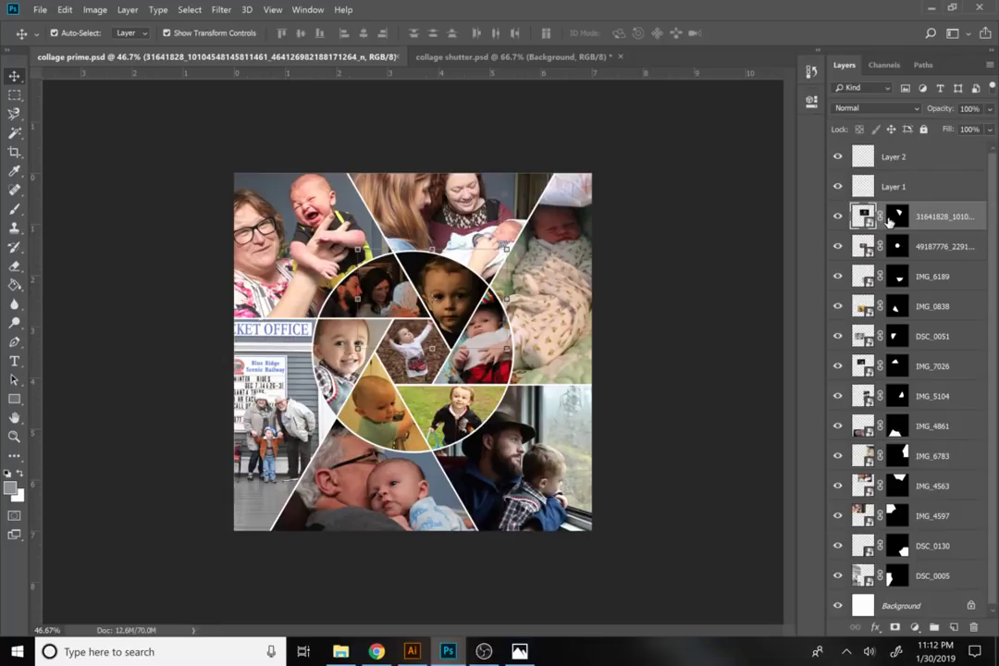
right_click(896, 216)
click(874, 227)
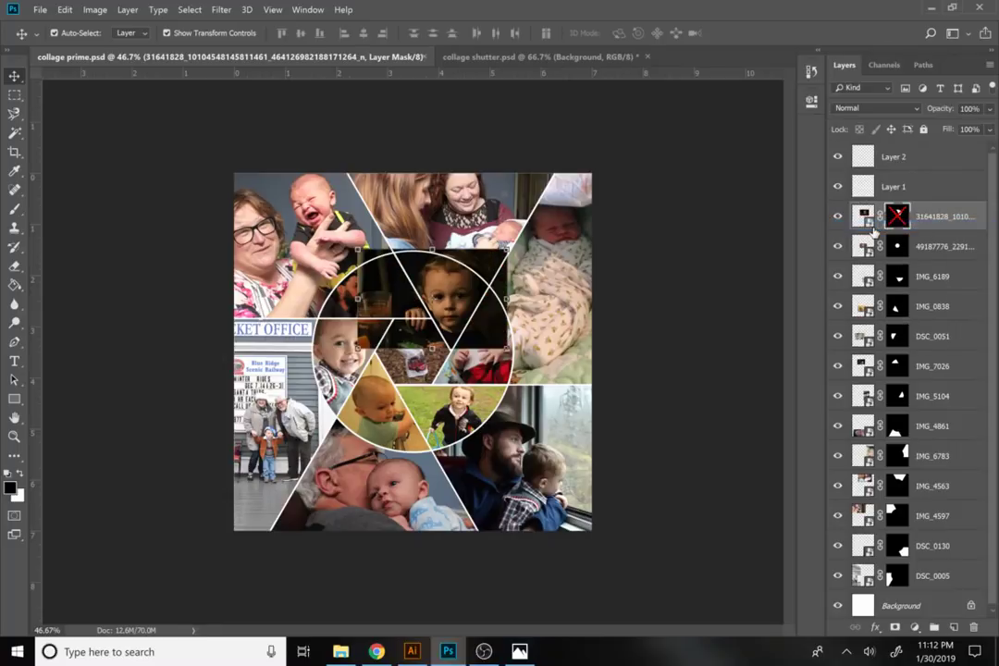
right_click(896, 222)
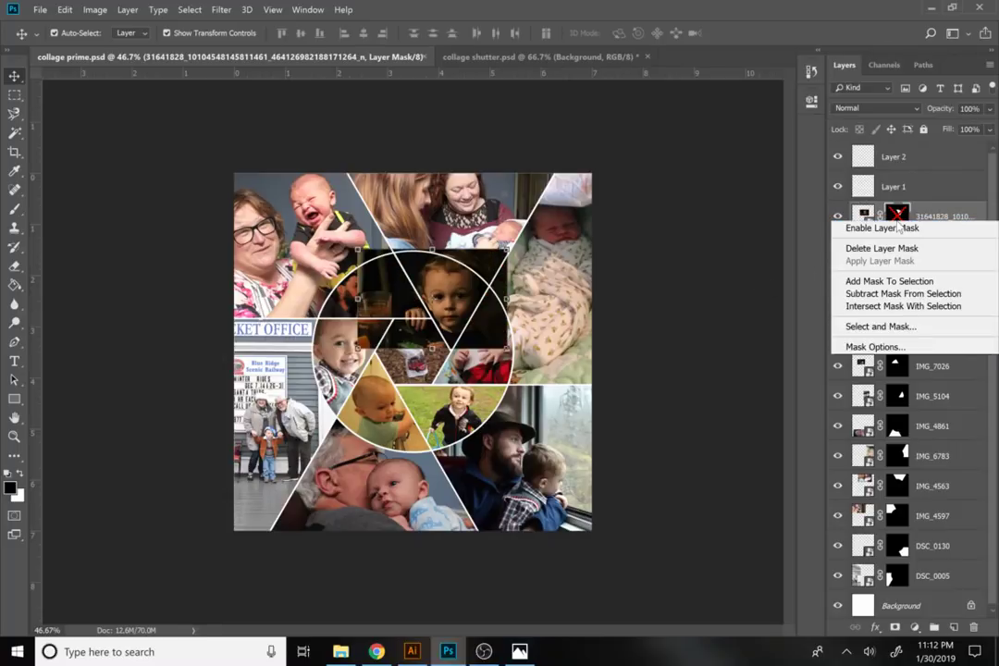
click(884, 226)
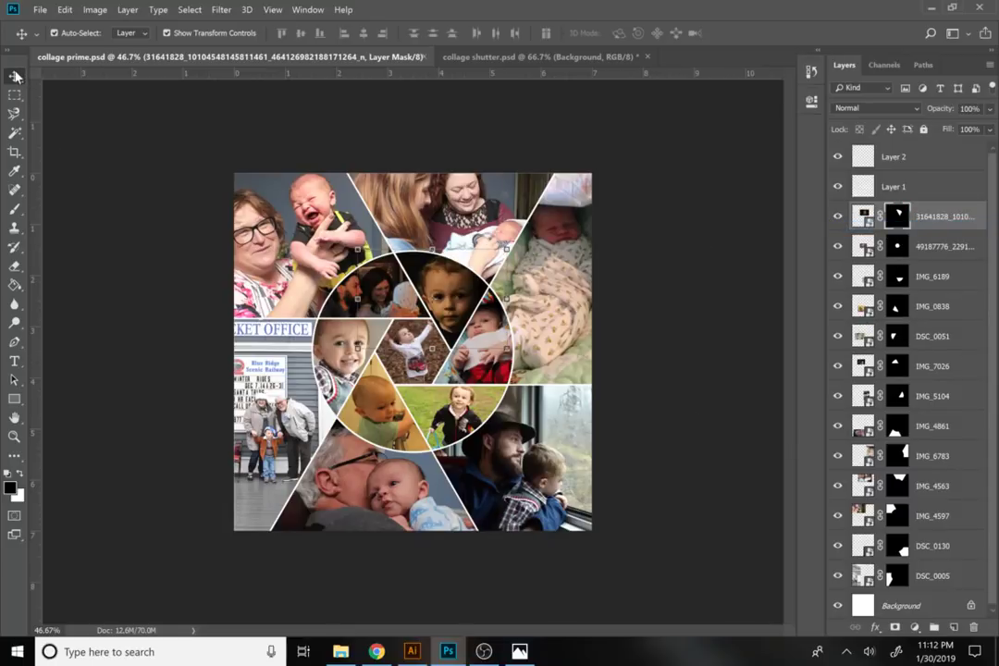
click(62, 181)
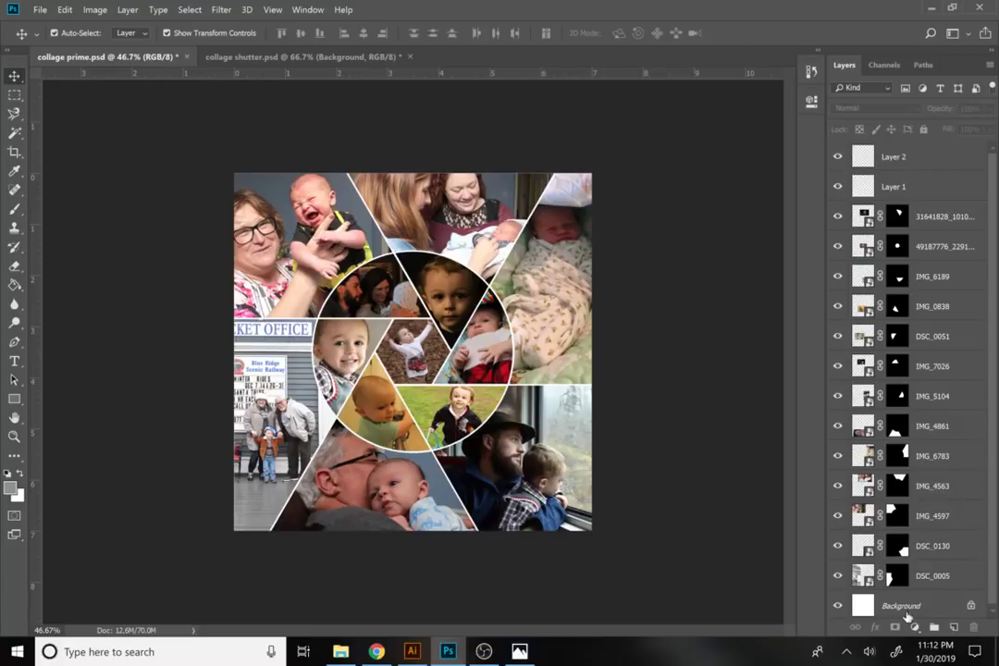
- Add a Curves adjustment layer directly above Layer 1 in collage prime.psd
click(920, 187)
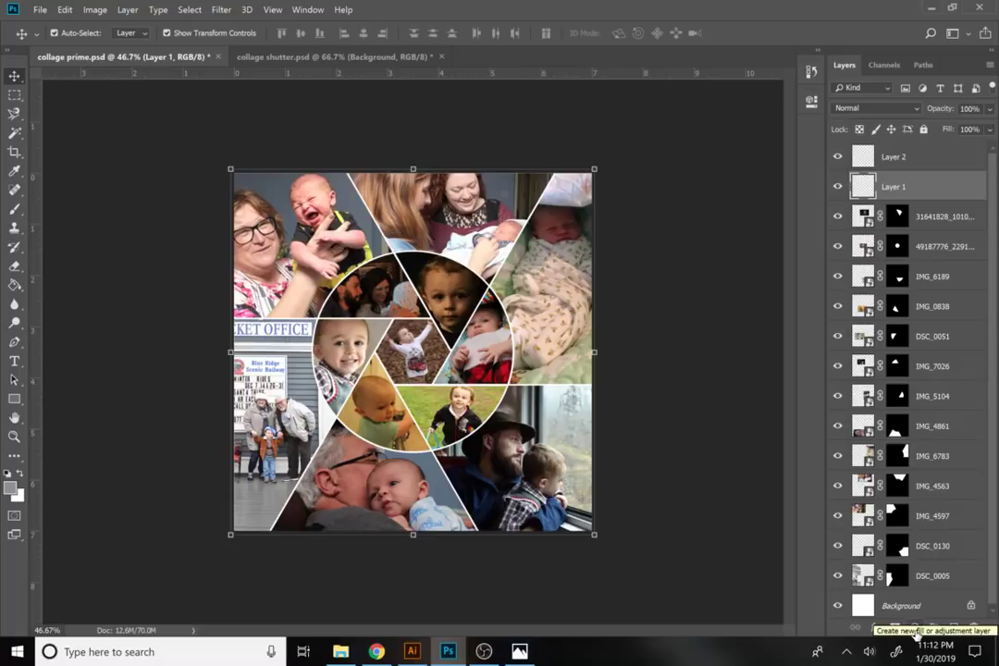
click(916, 630)
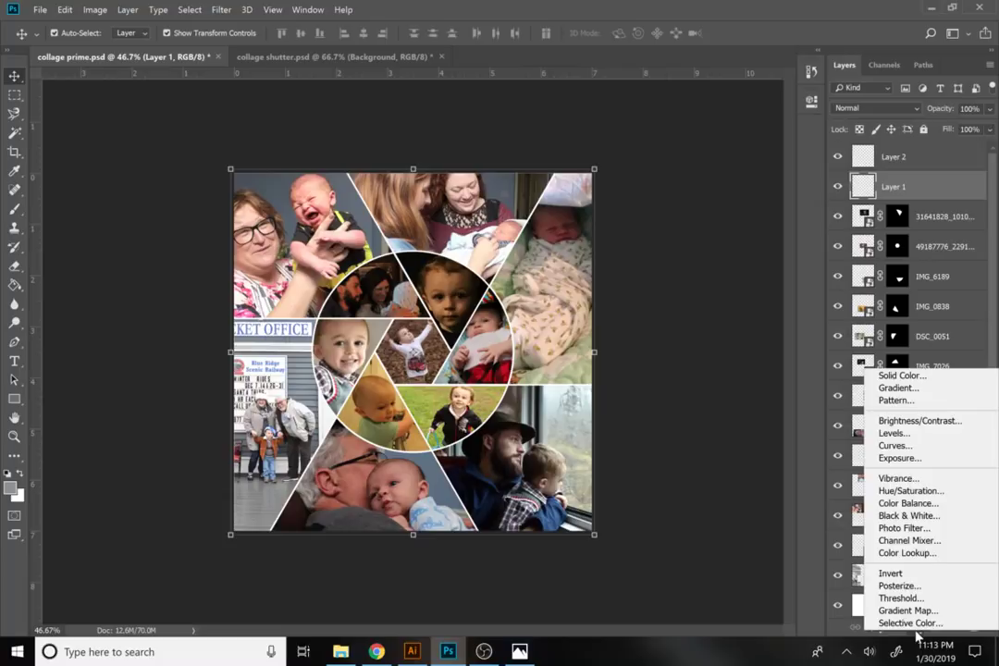
click(884, 447)
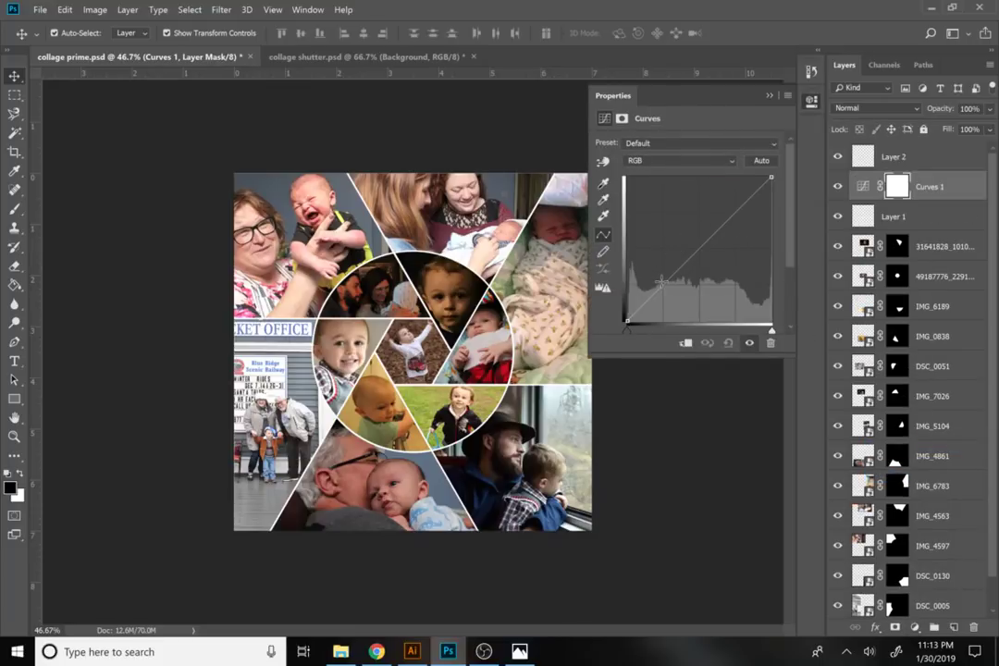
- Try a slight S-curve on the RGB channel with lowered shadows and raised highlights, and remove both added curve points
drag(661, 283, 661, 291)
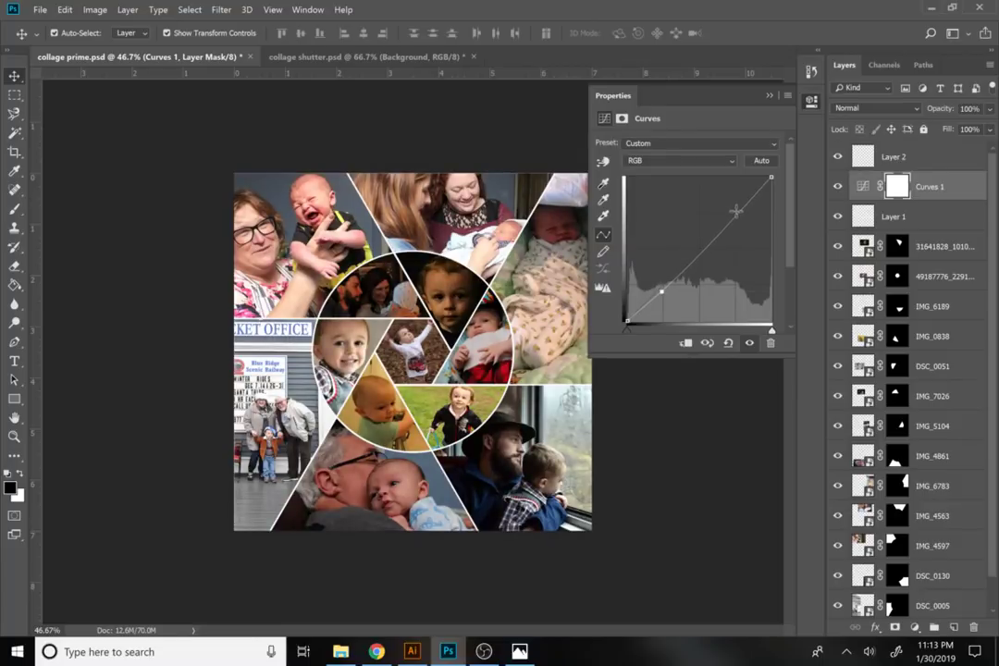
drag(736, 213, 736, 208)
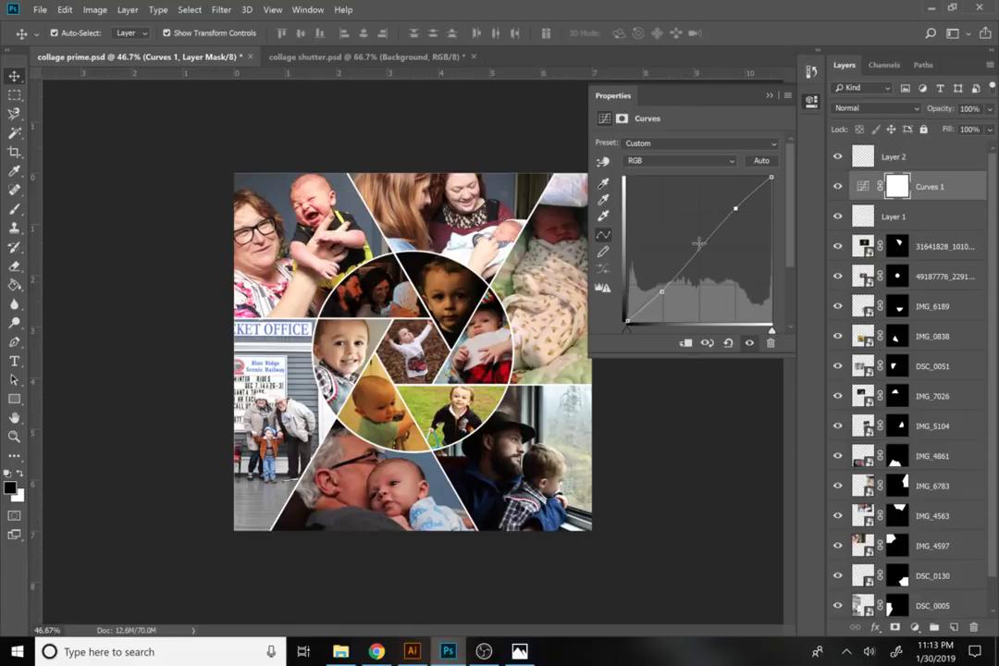
key(Delete)
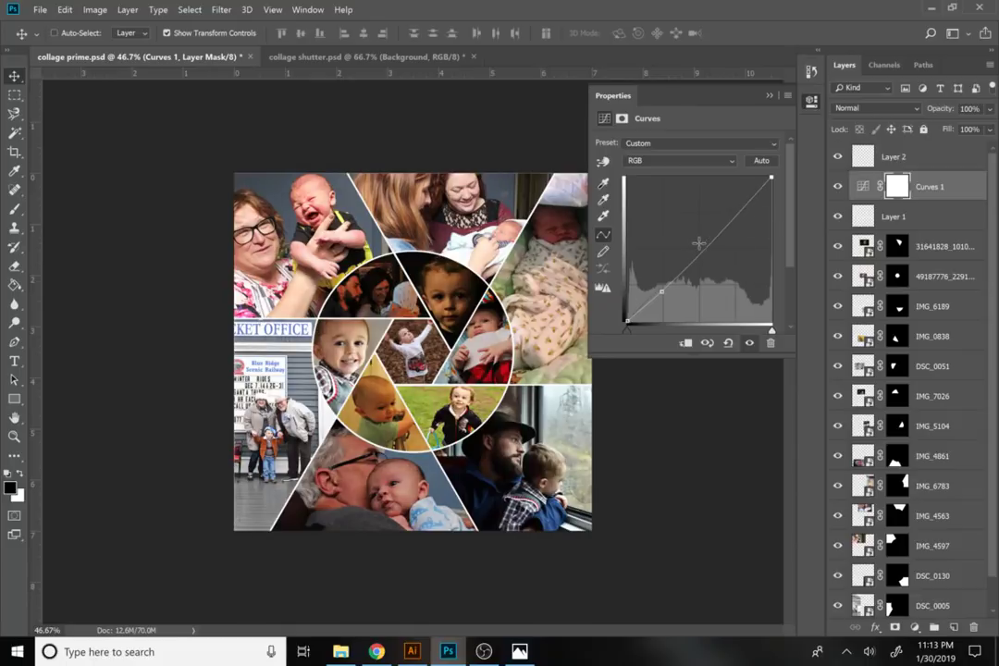
key(Delete)
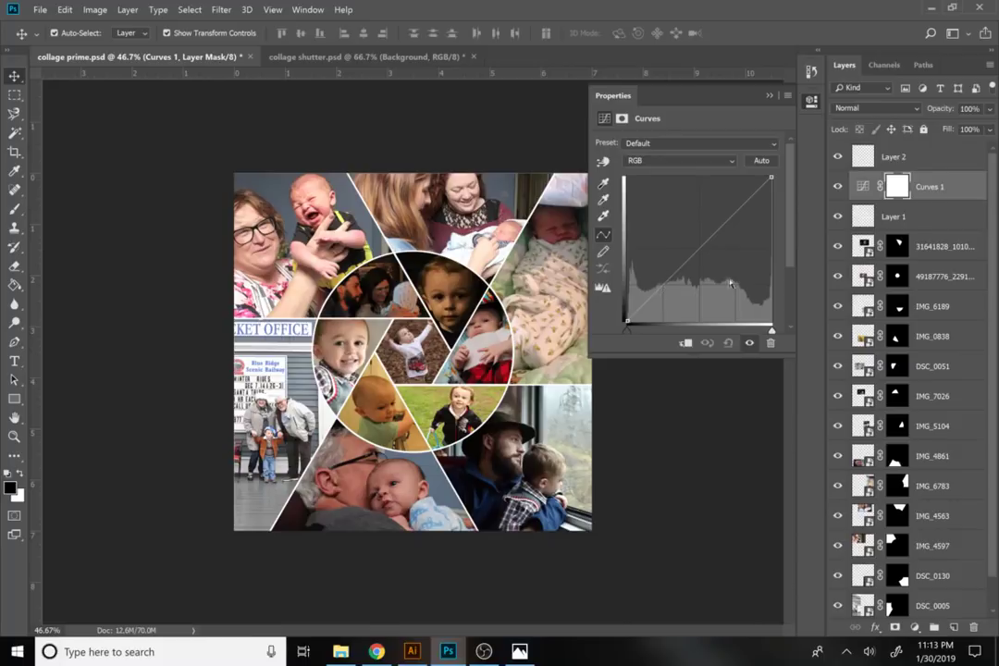
- Lower the shadows slightly on the Red channel of the Curves 1 adjustment and anchor its highlights with a second point
drag(658, 284, 660, 291)
key(ctrl+z)
click(645, 164)
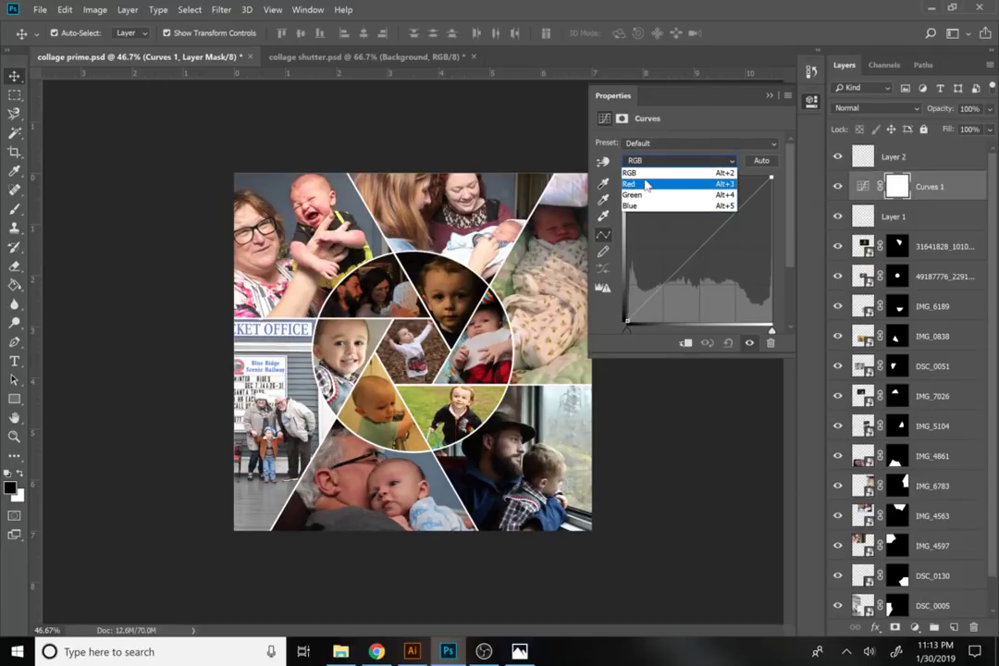
click(647, 185)
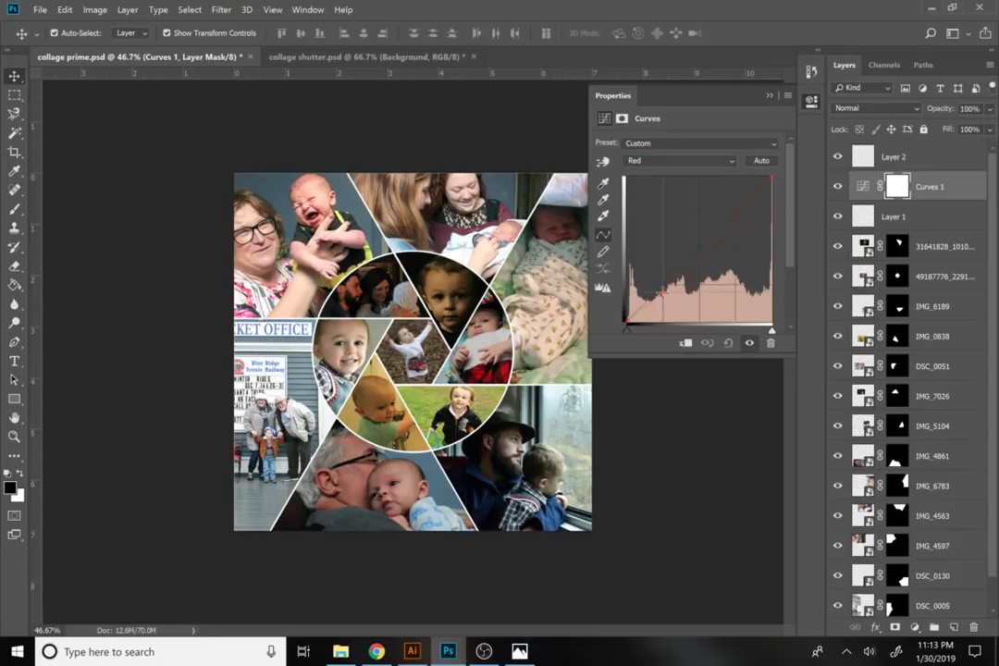
click(663, 293)
- Lower the Green channel's shadows slightly, raise the Blue channel's shadows, and add a highlight point to each of the two curves
click(686, 163)
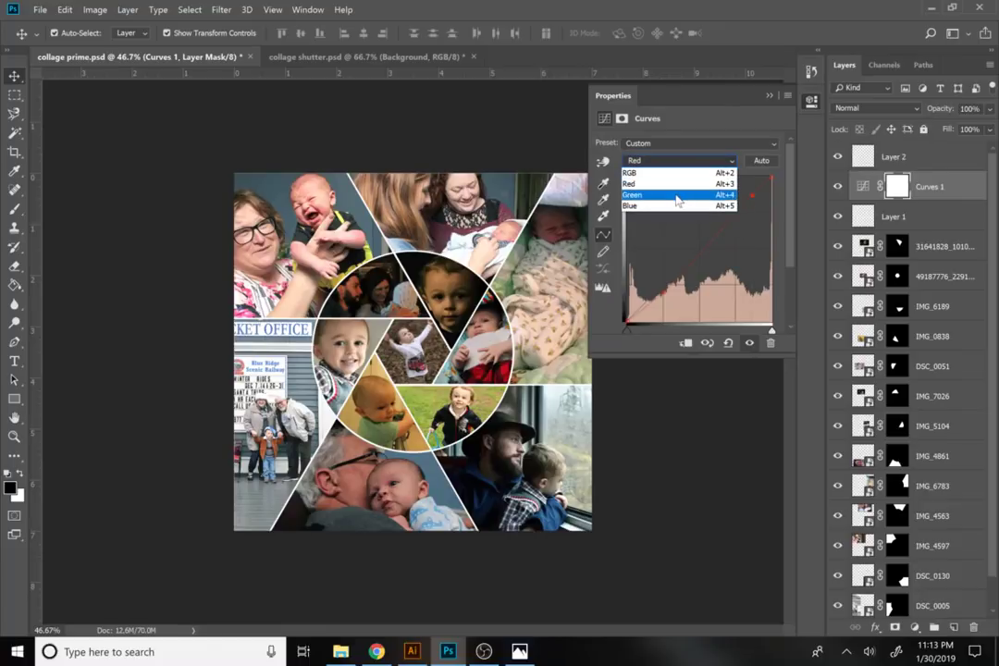
click(678, 196)
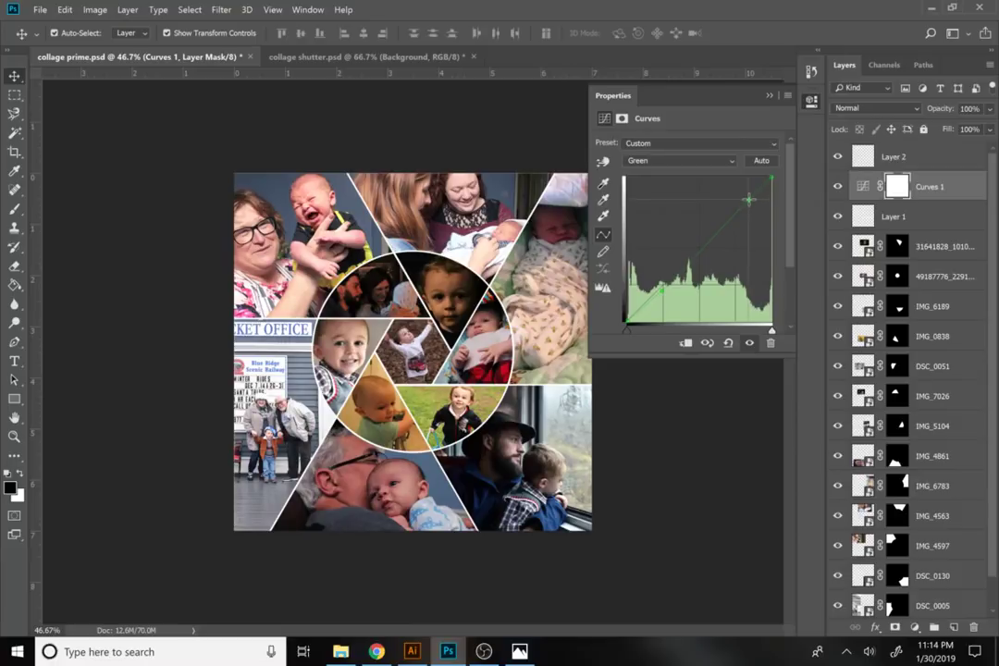
click(661, 162)
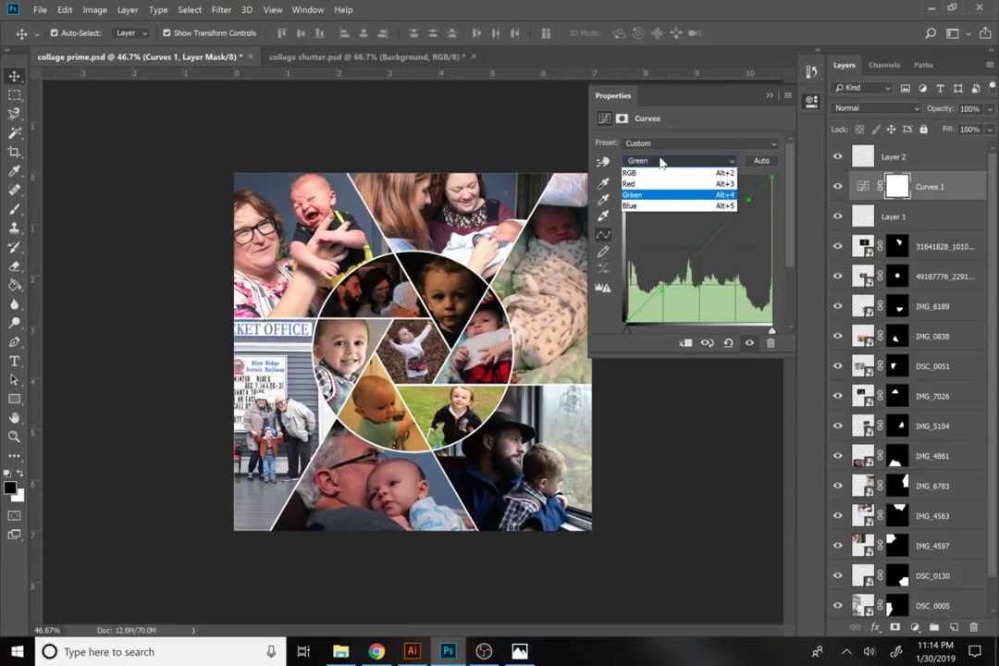
click(656, 206)
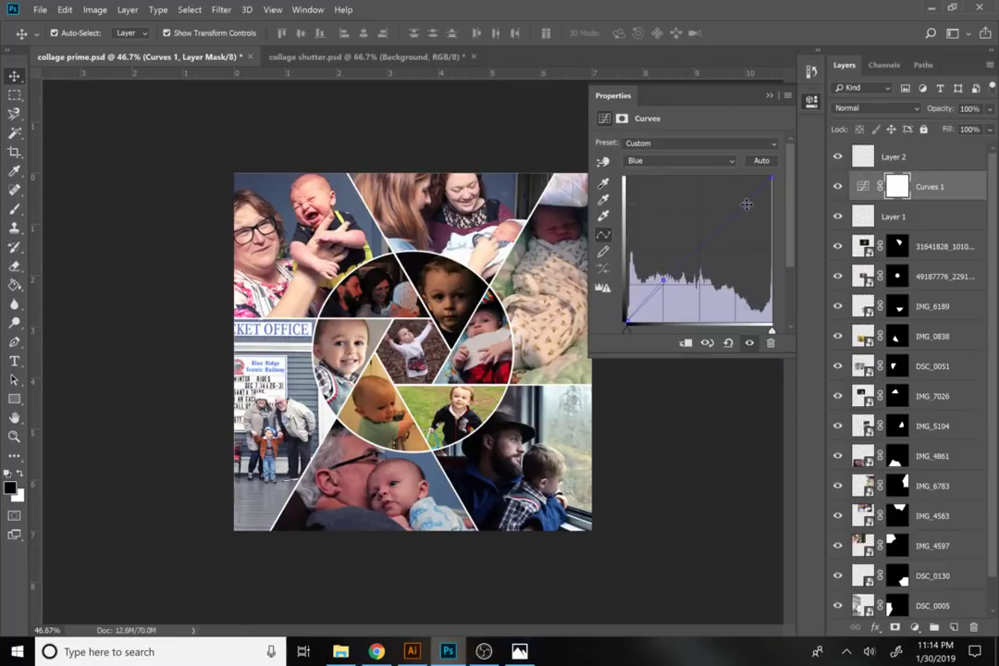
click(746, 203)
click(769, 96)
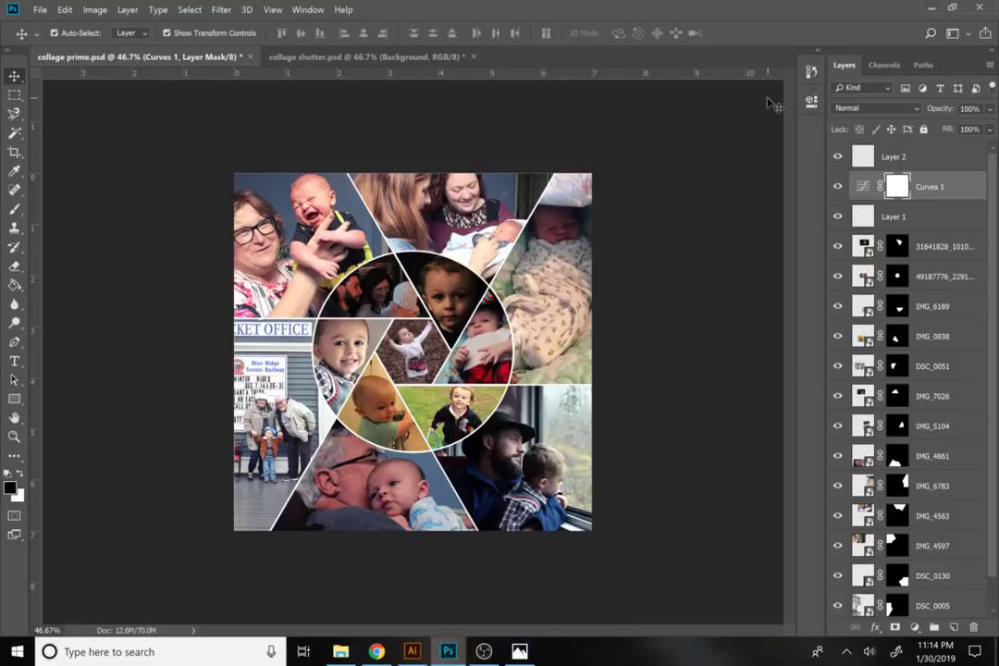
- Place the grunge texture image from the textures folder in Pictures at the top of the collage prime.psd layer stack
click(903, 165)
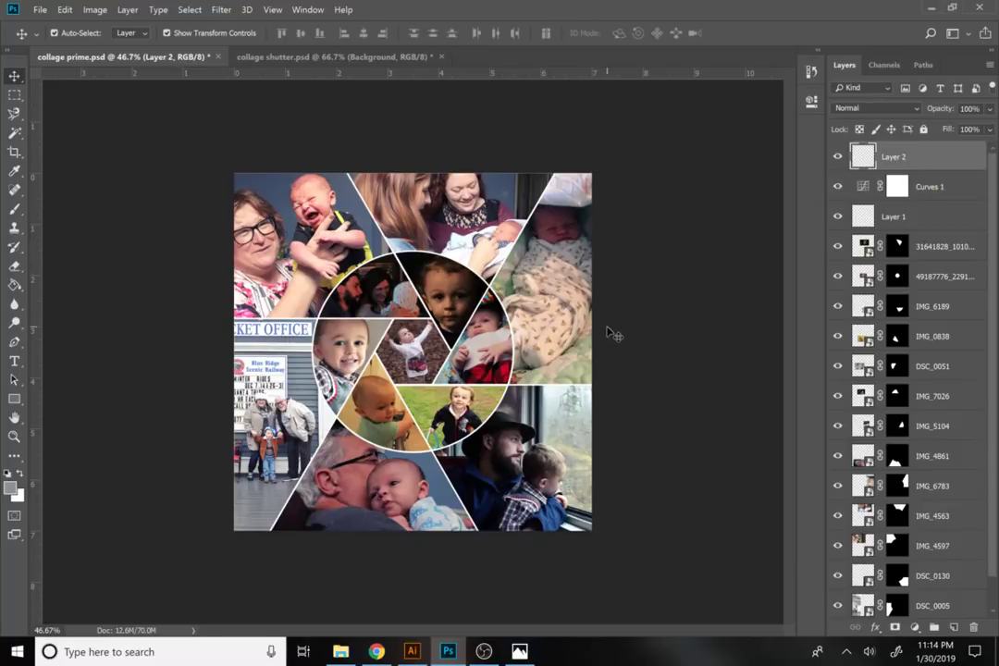
click(341, 651)
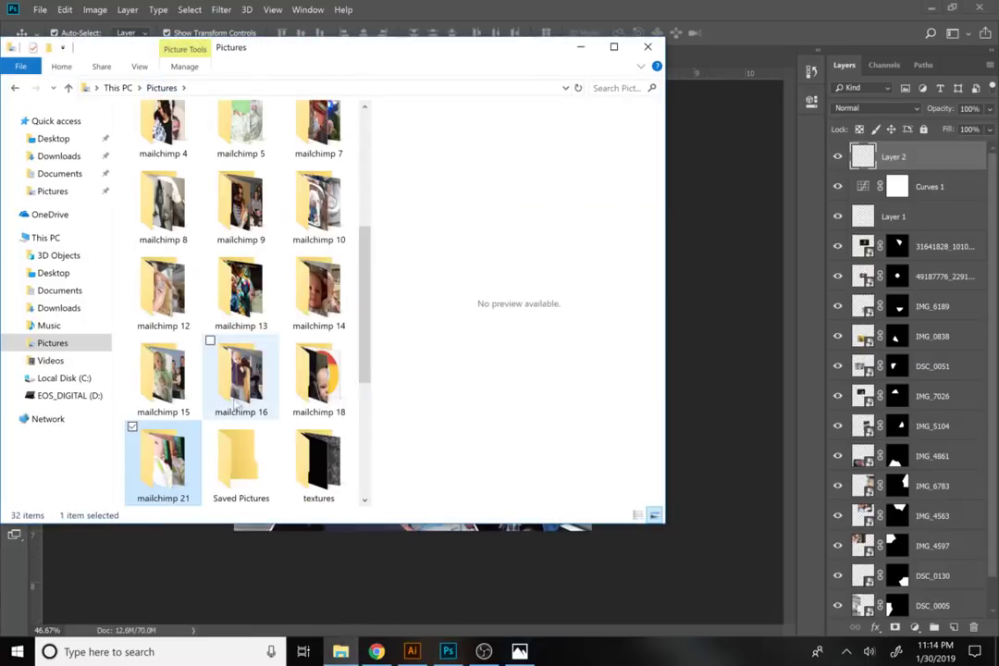
double_click(318, 467)
click(163, 148)
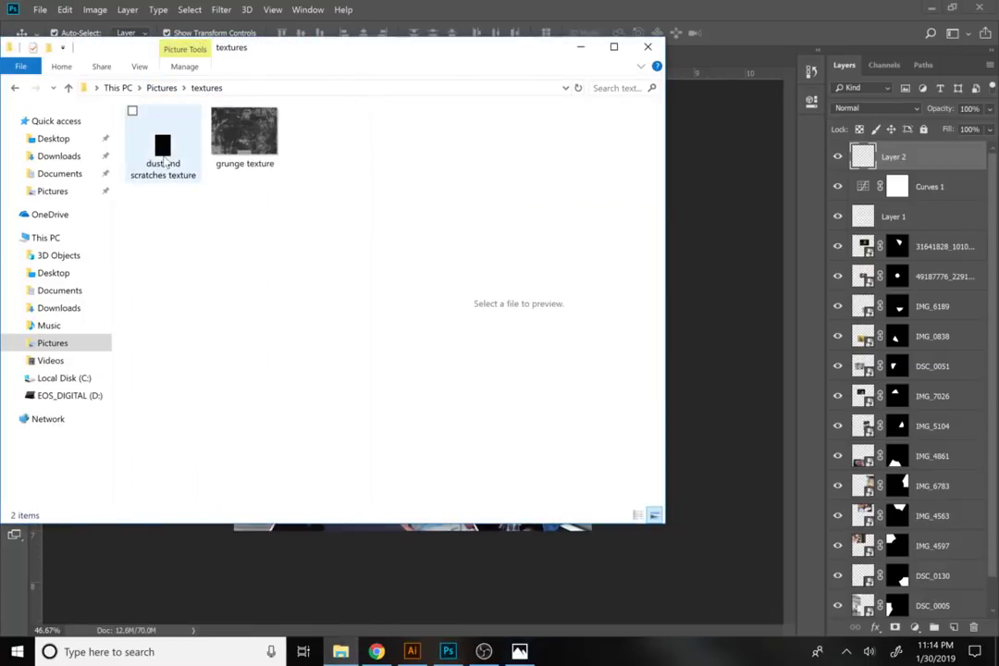
click(225, 159)
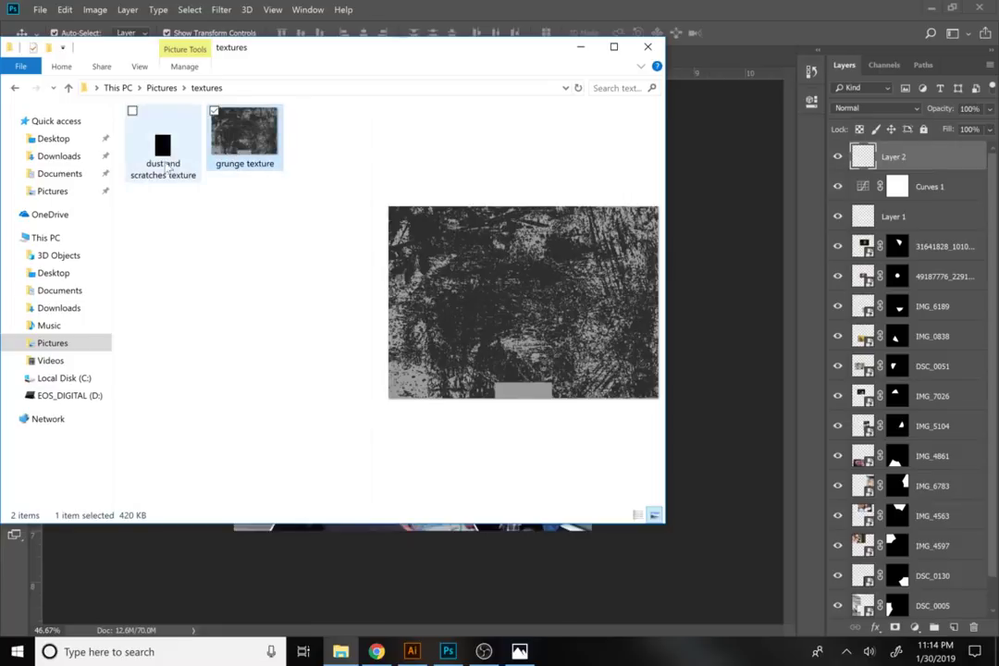
click(140, 141)
click(234, 158)
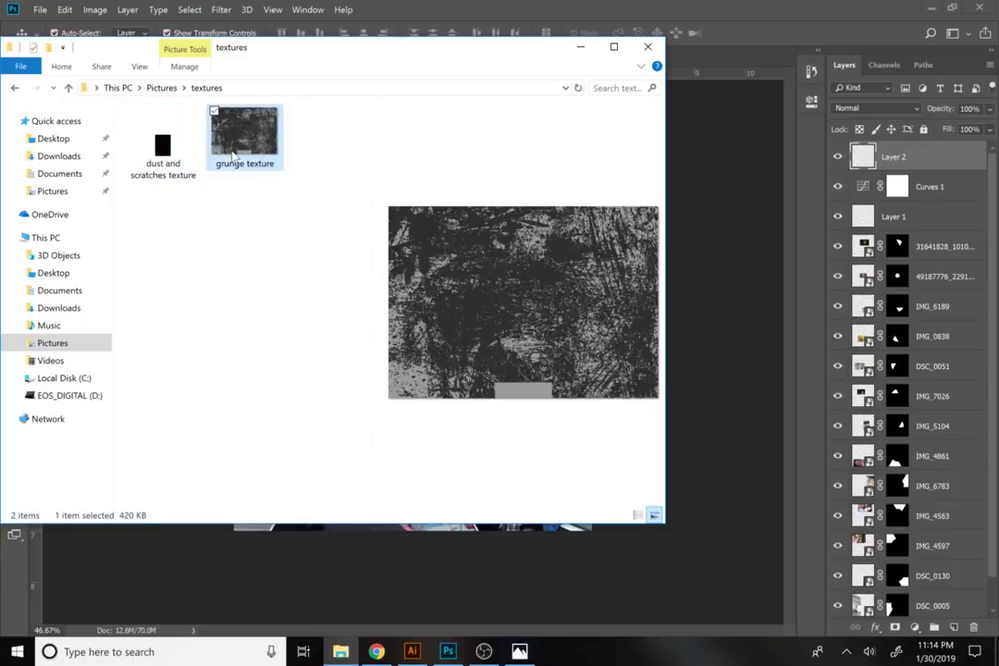
drag(234, 157, 699, 423)
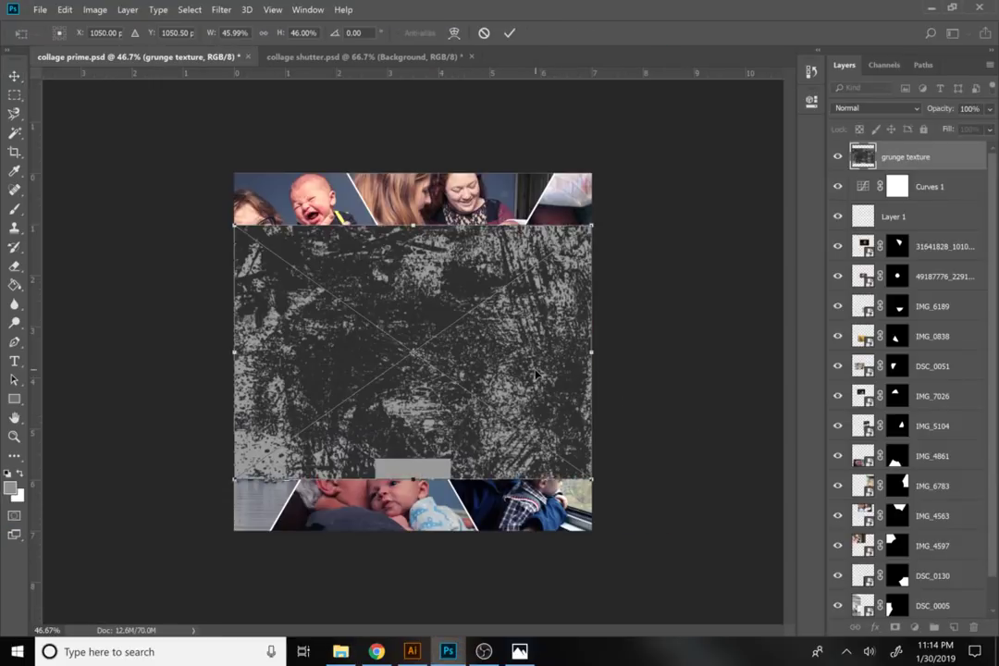
- Move the placed grunge texture to the canvas's upper edge and enlarge it to cover the whole collage
drag(537, 374, 531, 324)
drag(588, 426, 645, 573)
key(Return)
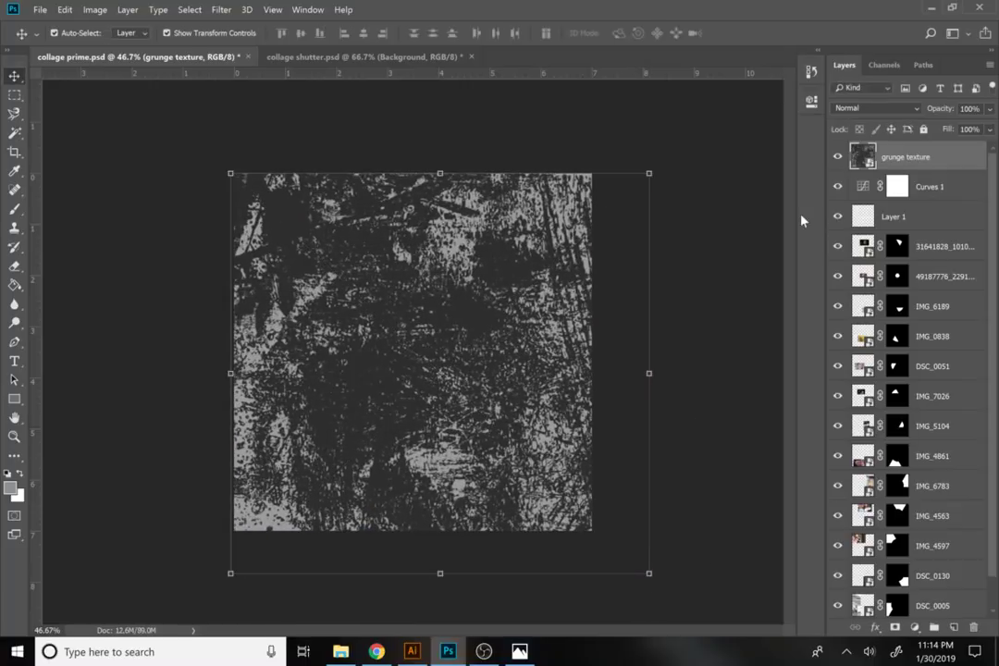
- Set the grunge texture layer to Screen blend mode at 26% opacity and deselect it
click(853, 111)
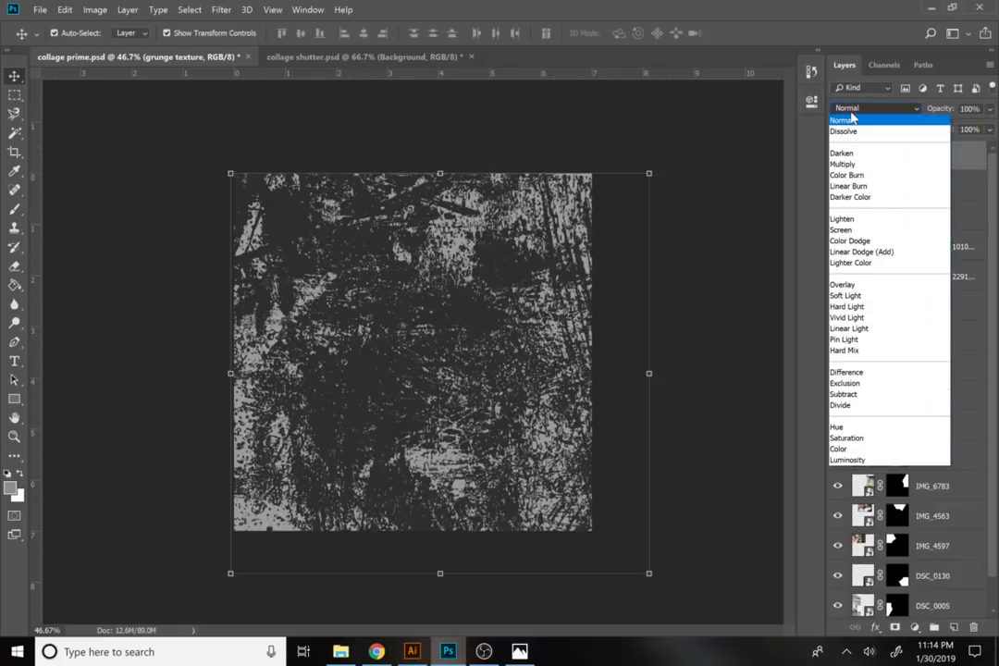
click(857, 229)
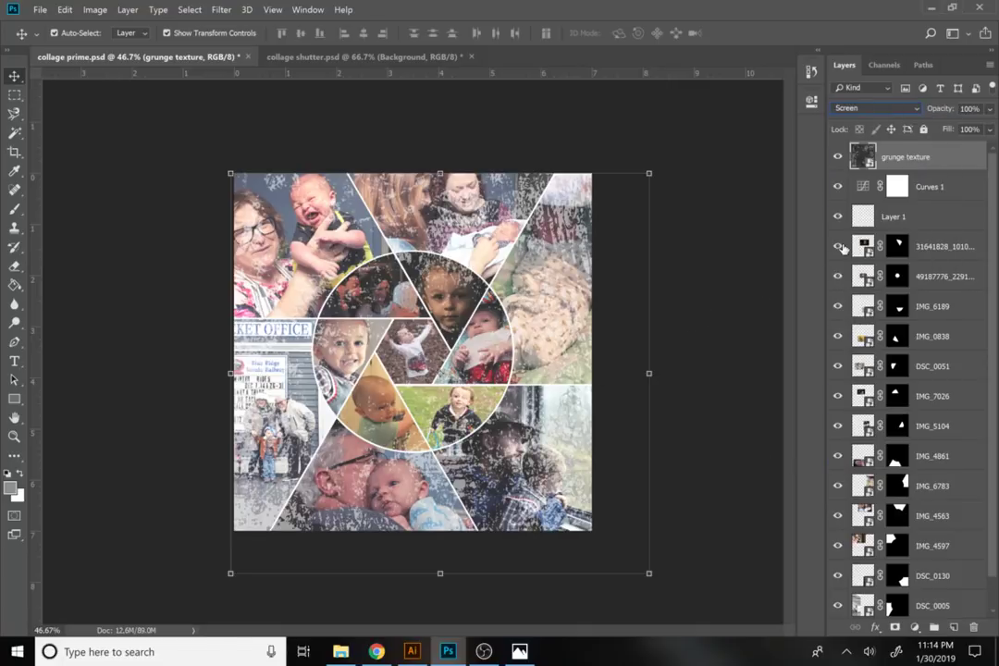
click(989, 109)
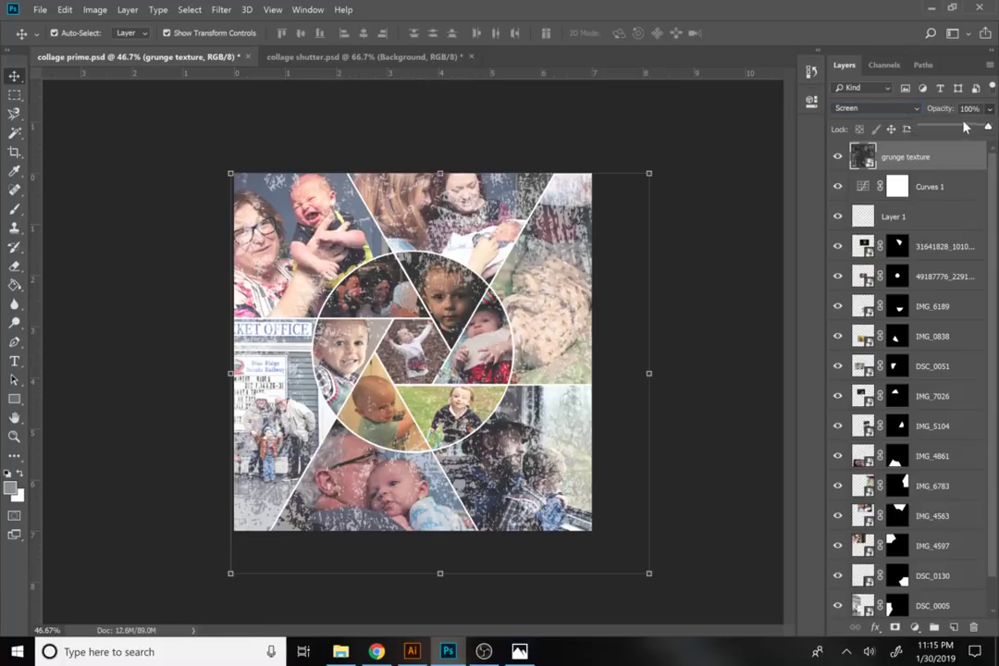
click(945, 128)
drag(945, 128, 939, 128)
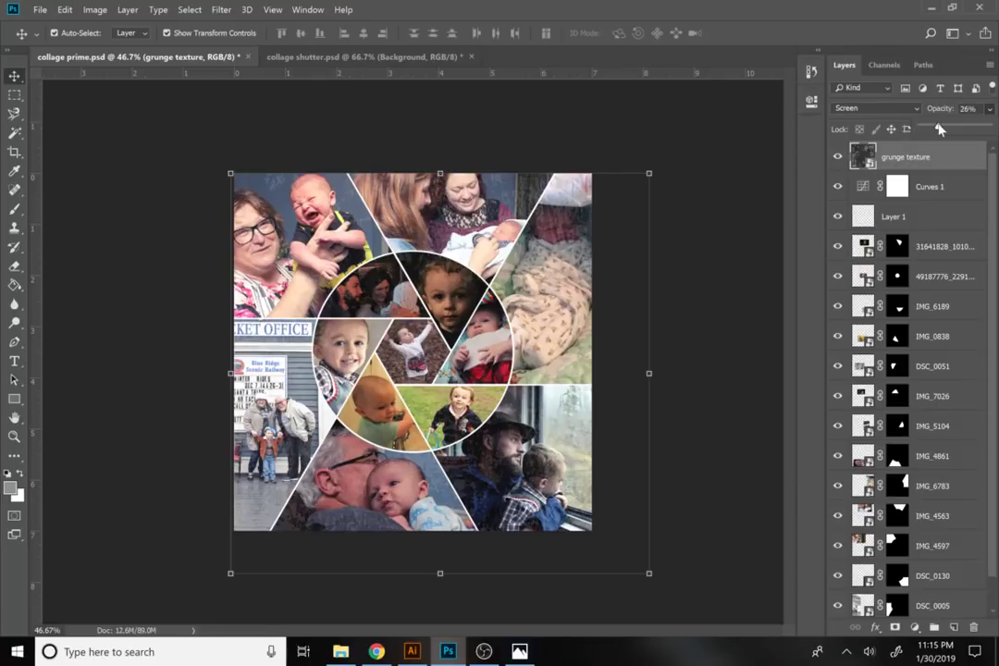
click(758, 261)
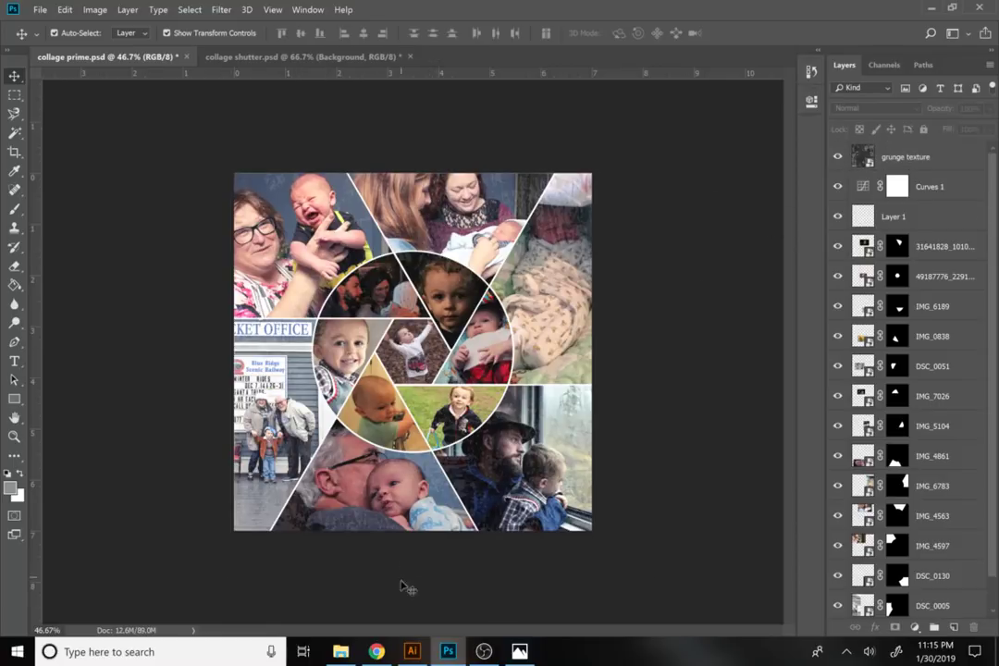
- Place the dust and scratches texture image from the textures folder and stretch it sideways to fill the whole canvas
click(341, 651)
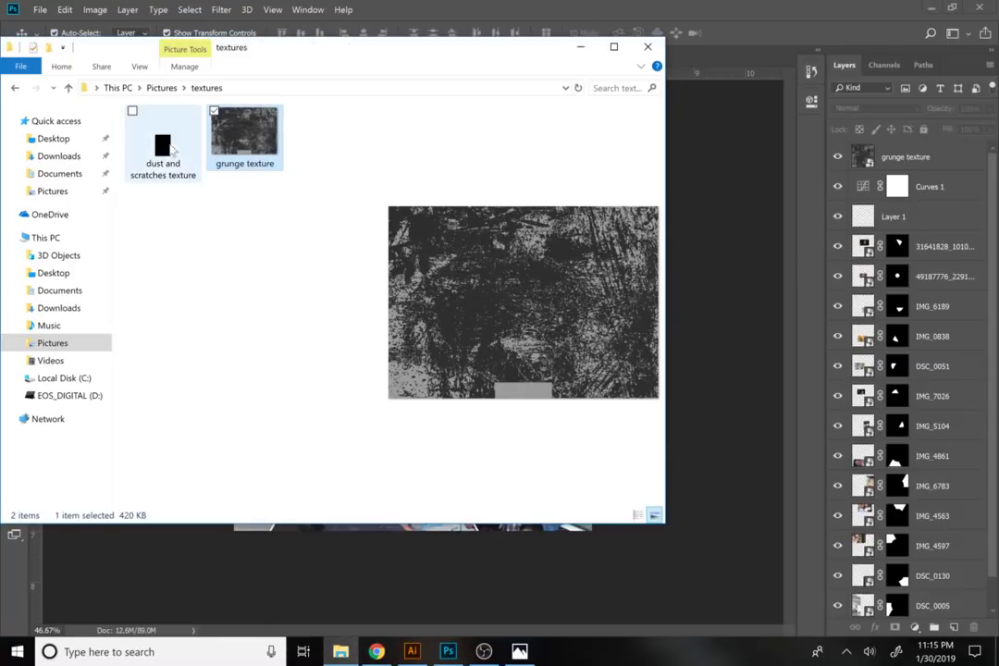
click(162, 148)
drag(162, 148, 702, 460)
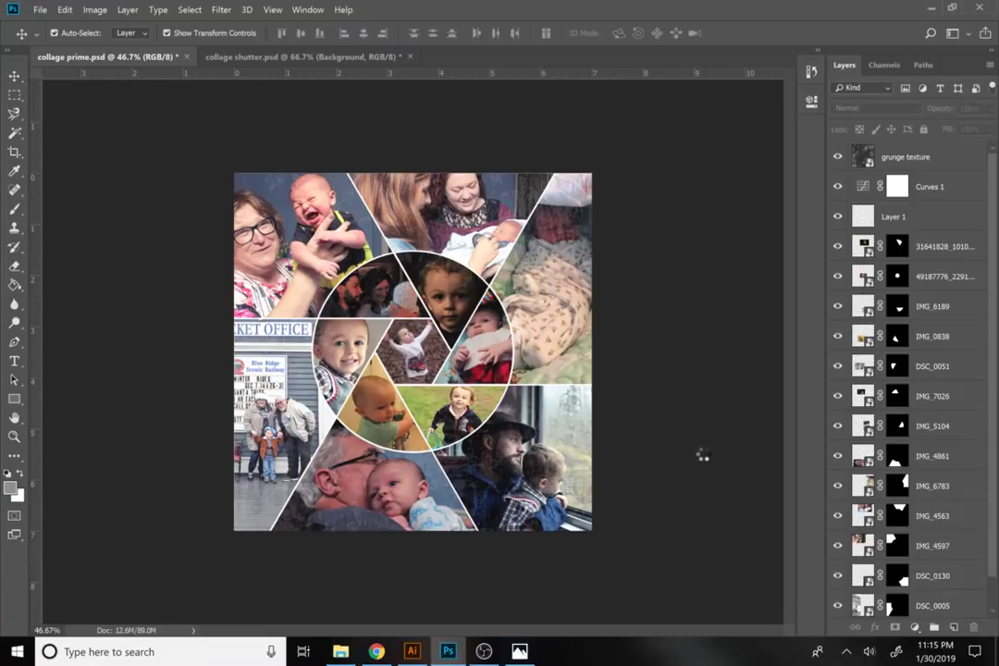
drag(284, 351, 228, 352)
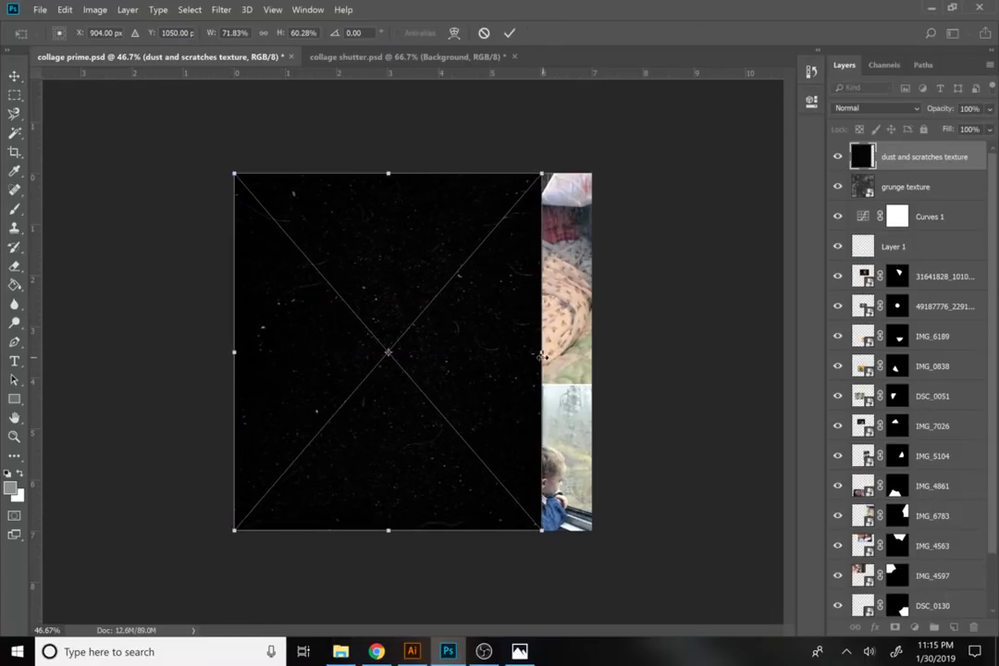
drag(541, 352, 592, 352)
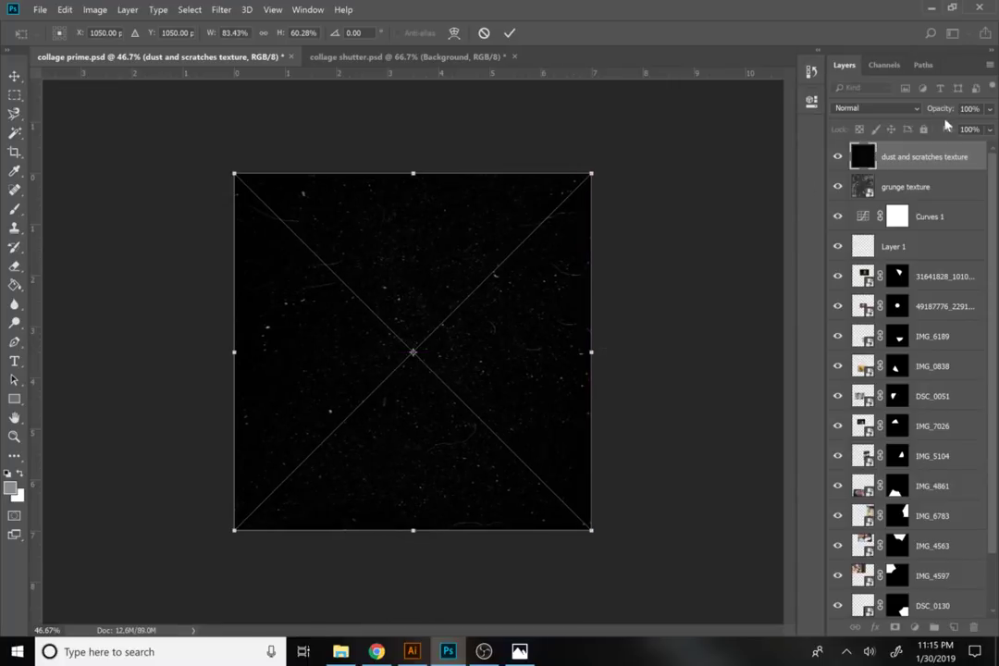
- Set the dust and scratches texture layer to Screen blend mode at 49% opacity and commit its placement
click(989, 109)
click(875, 109)
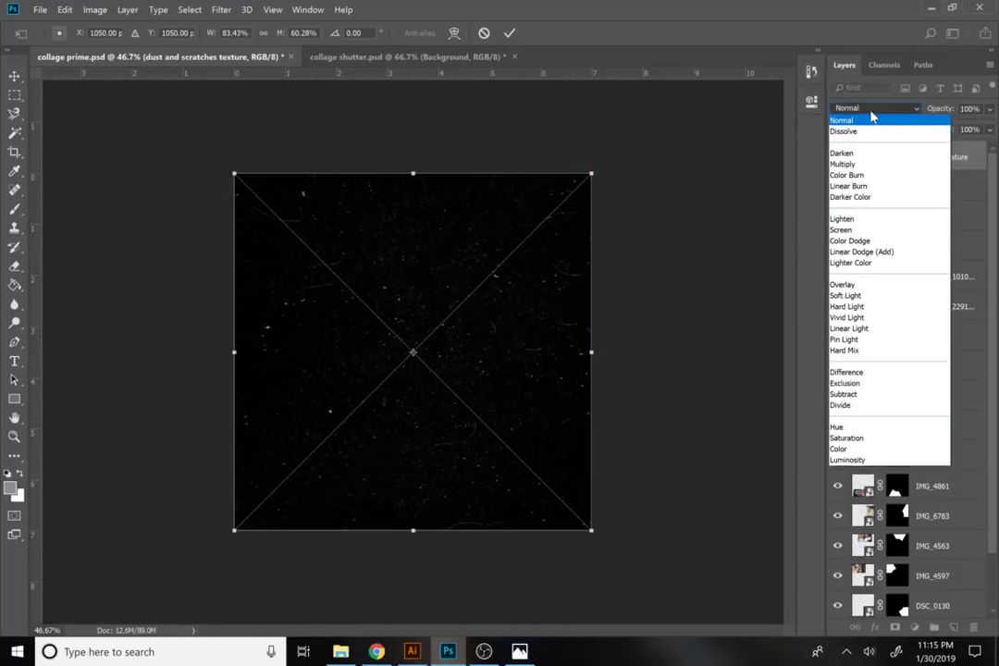
click(866, 229)
click(989, 109)
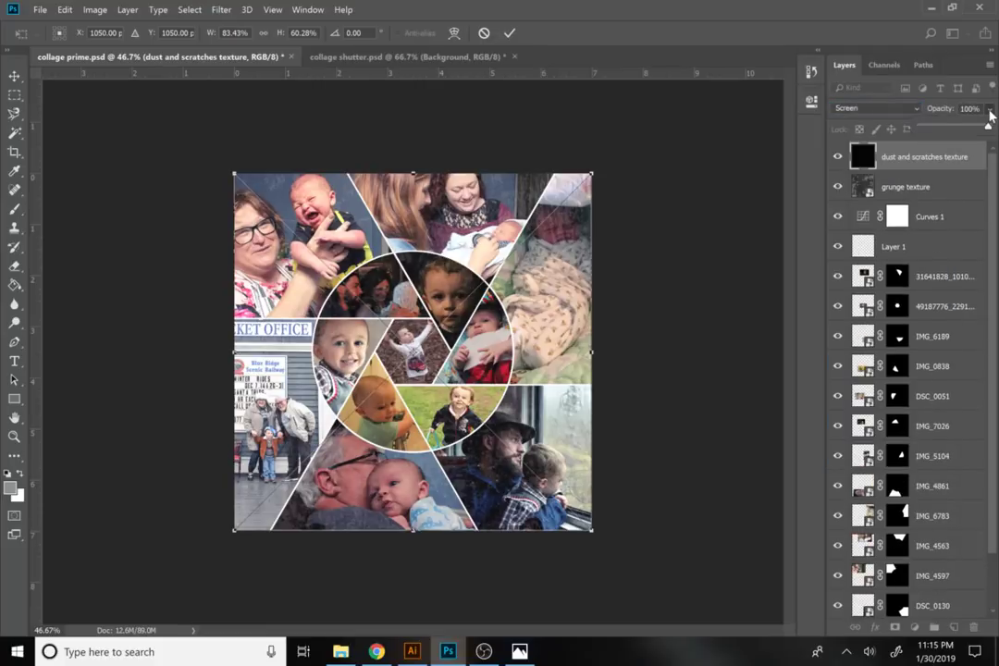
click(956, 128)
click(721, 273)
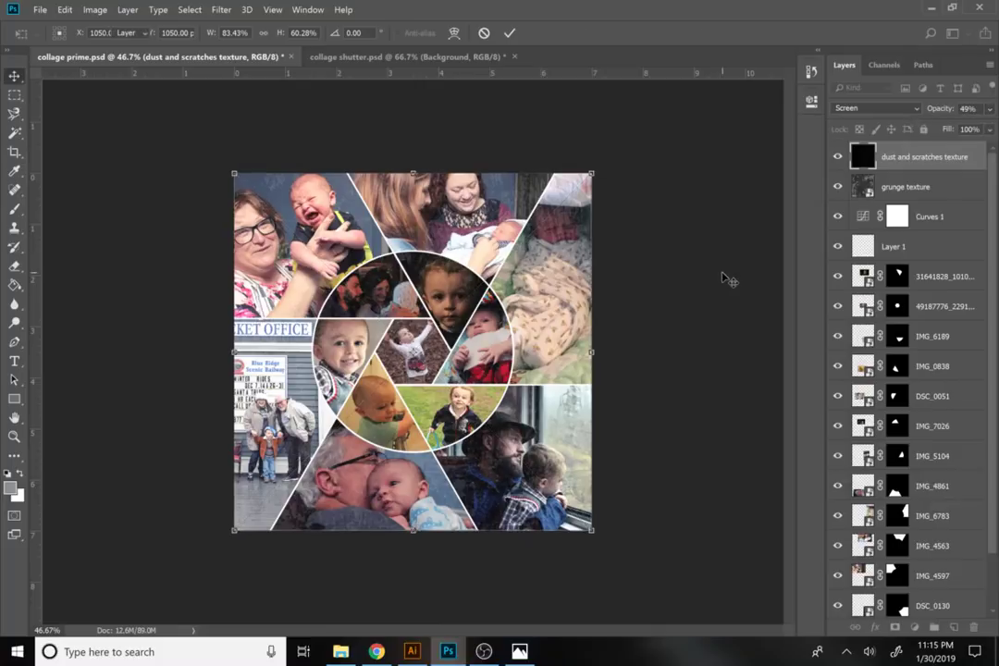
key(Return)
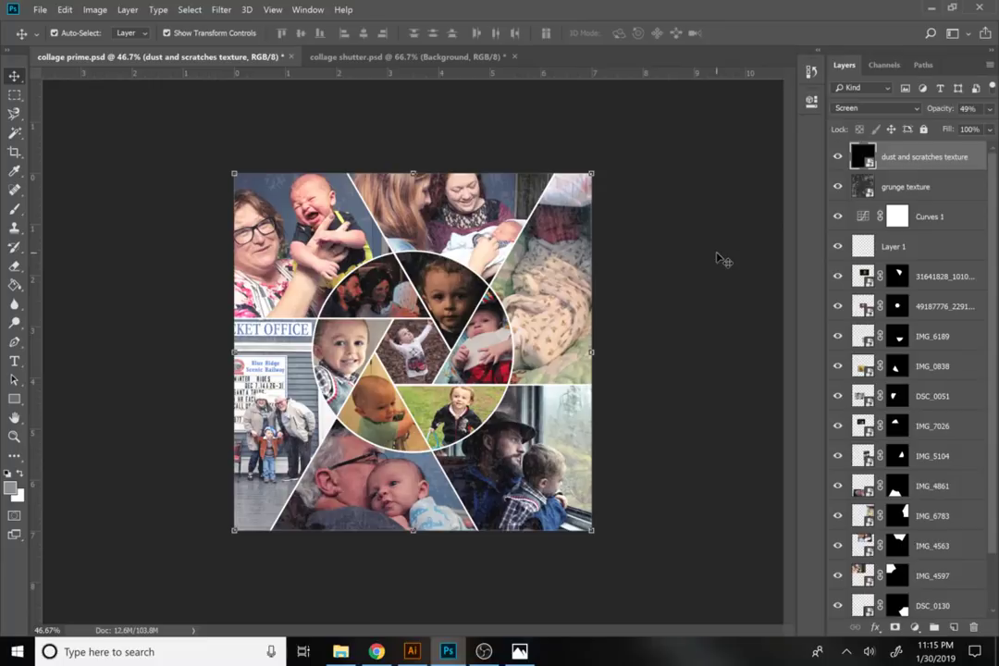
- Reopen the Curves 1 adjustment and, on the Blue channel, raise the shadows further and lower the highlights
click(866, 220)
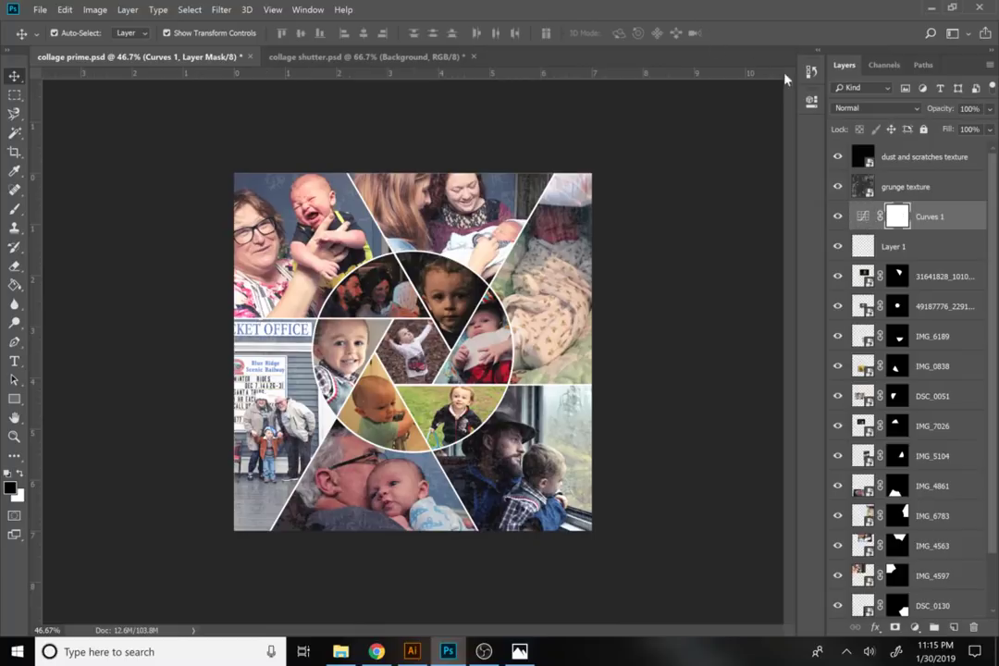
click(810, 72)
click(810, 102)
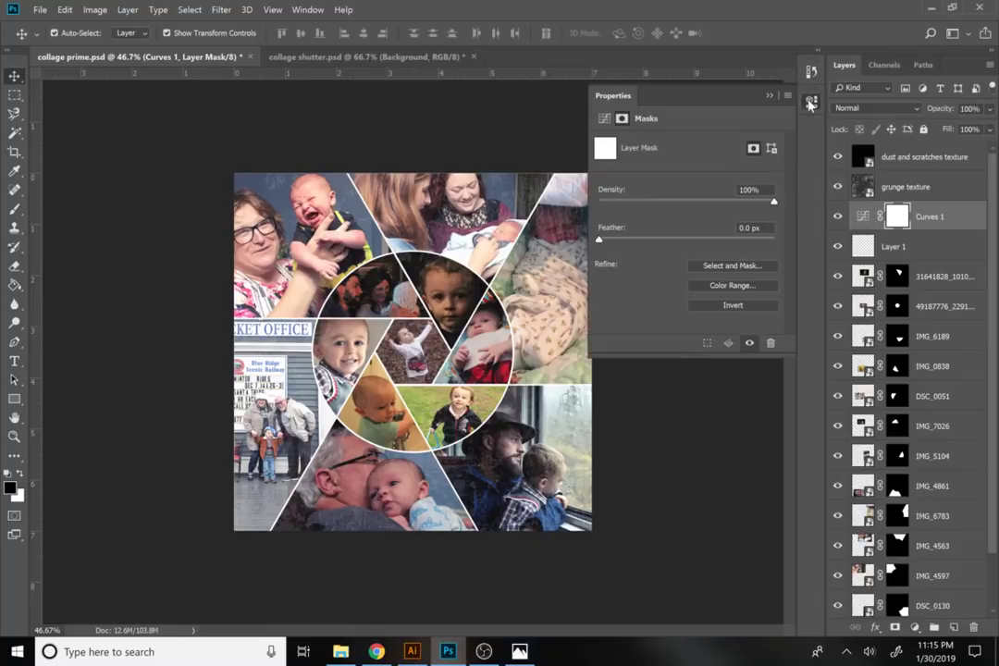
click(605, 118)
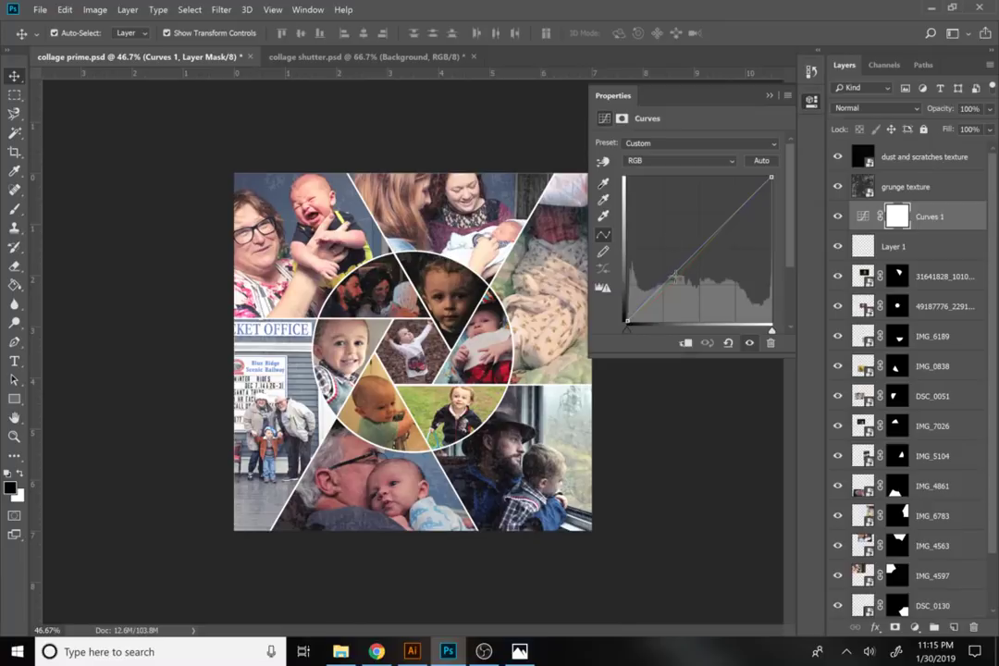
click(681, 161)
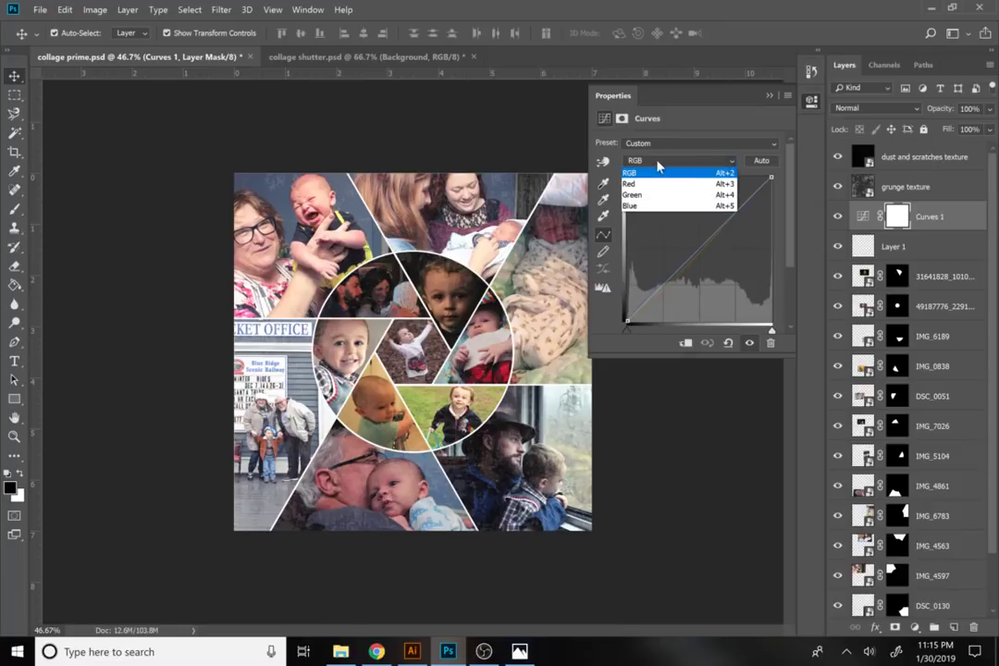
click(653, 207)
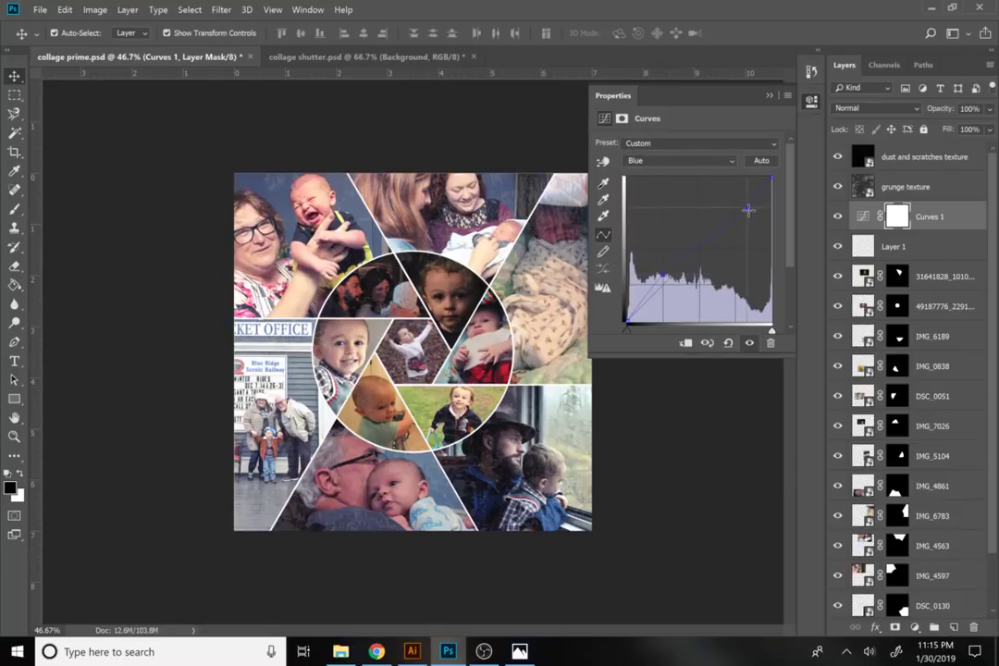
- Raise the highlights slightly on the Red channel of Curves 1 and close the adjustment settings
click(680, 161)
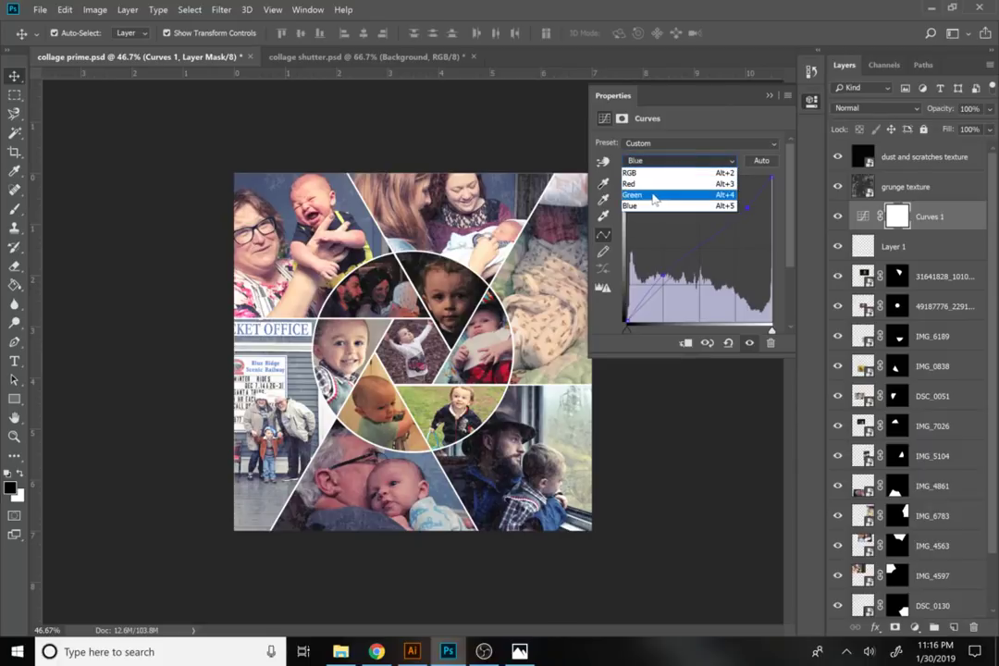
click(649, 184)
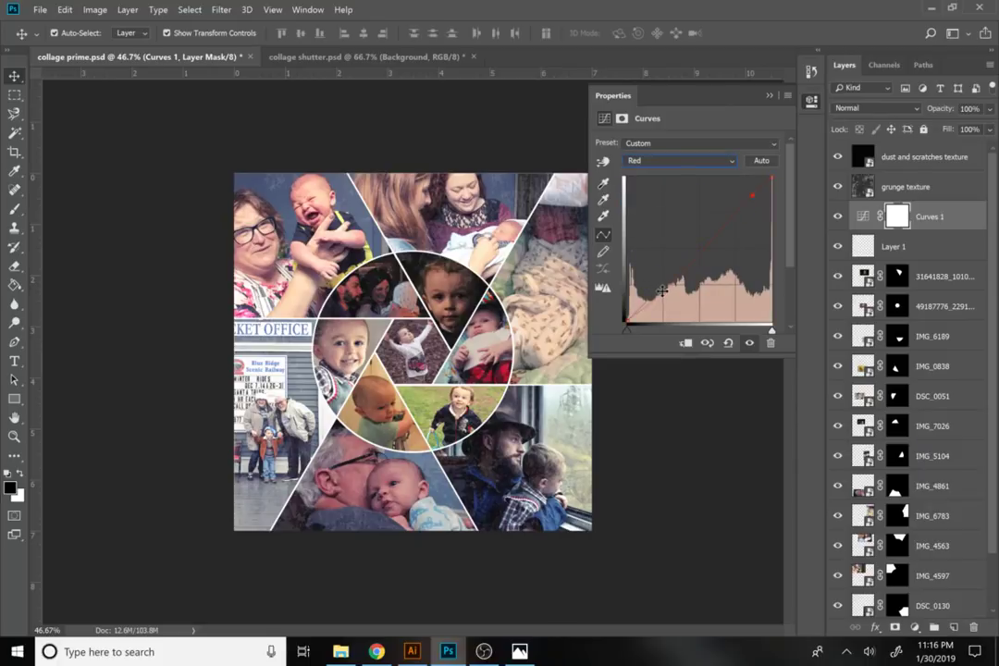
click(748, 194)
click(767, 96)
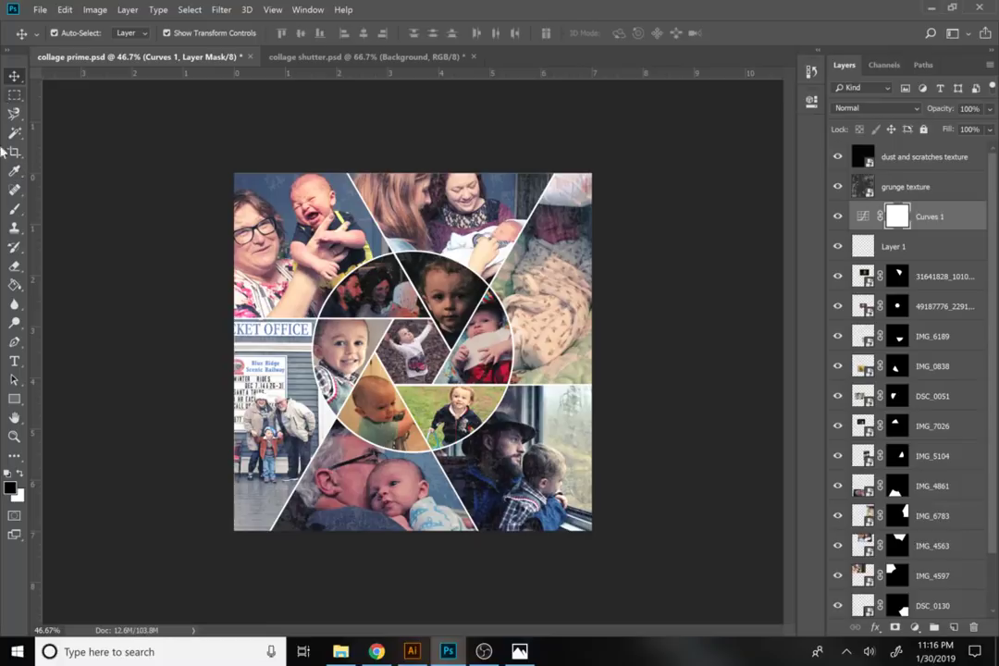
- Add a photo credit text line near the collage's lower-left corner, reading "PHOTOS BY" followed by the photographer's name in capitals
click(14, 361)
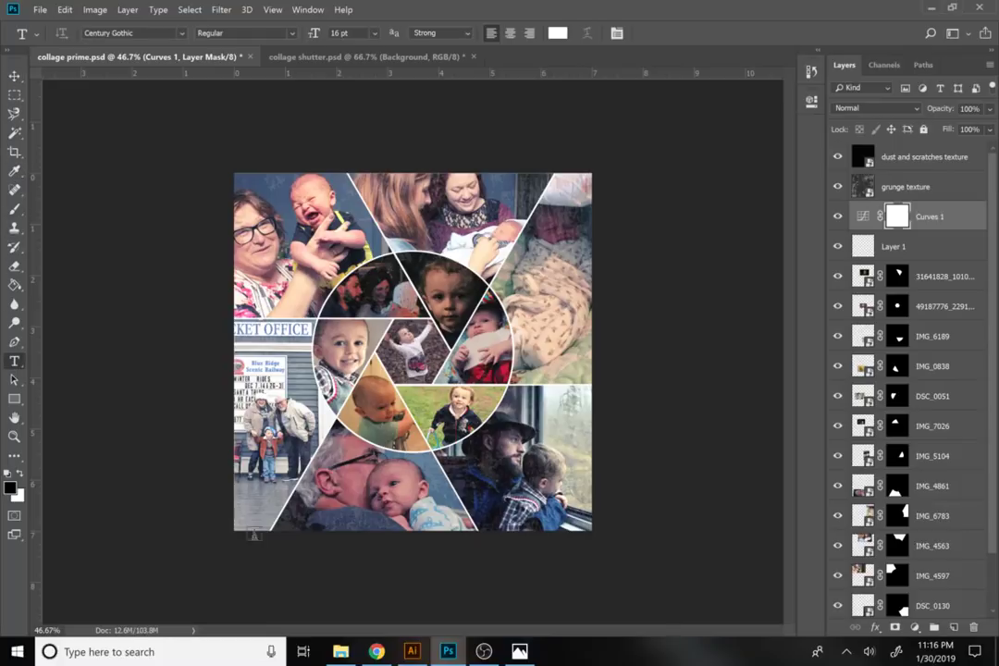
click(346, 618)
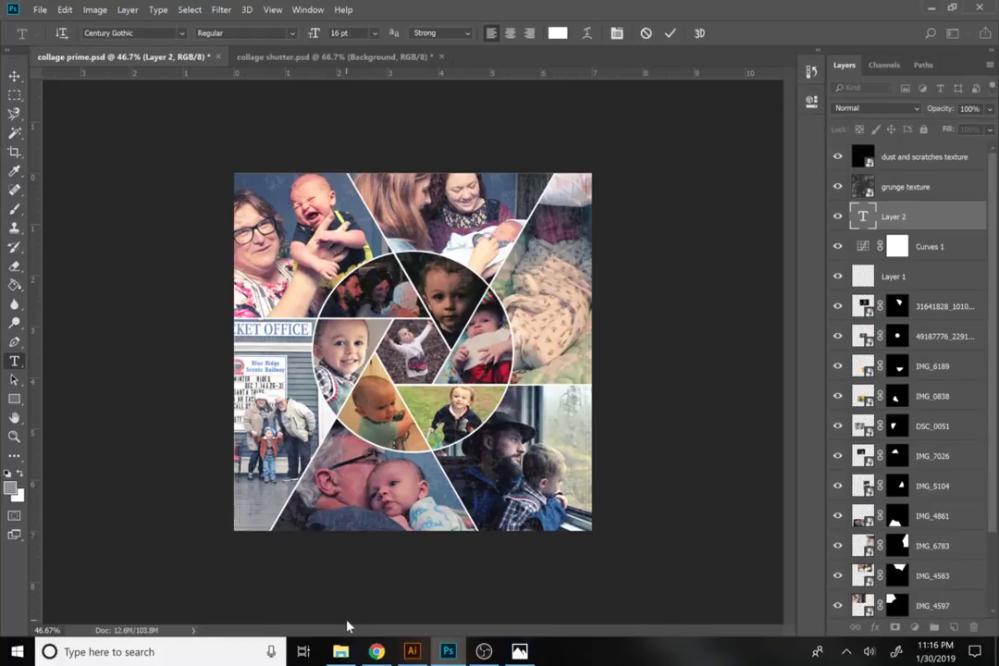
text(PHOTOS BY MR. LOBELO)
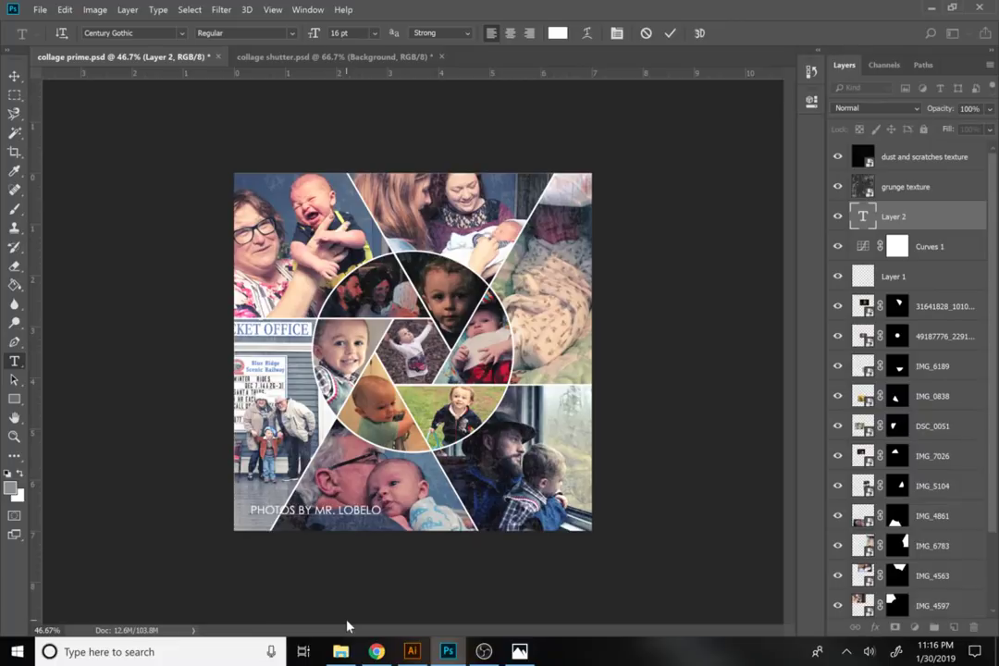
key(Left)
text(L)
- Change the whole photo credit text to the Lemon/Milk Bold font and commit the text
key(ctrl+a)
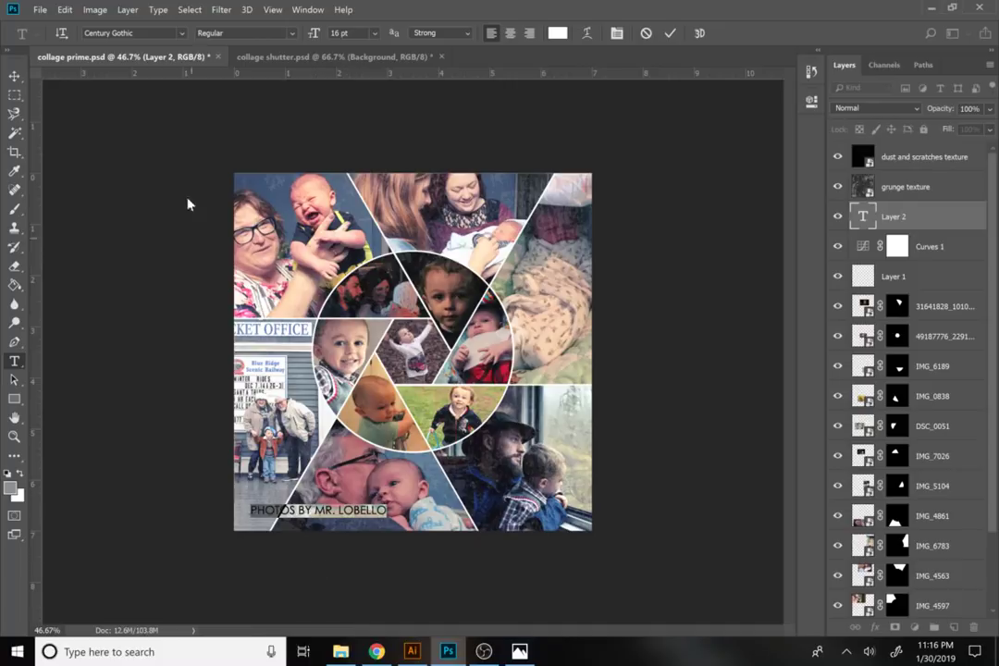
click(182, 36)
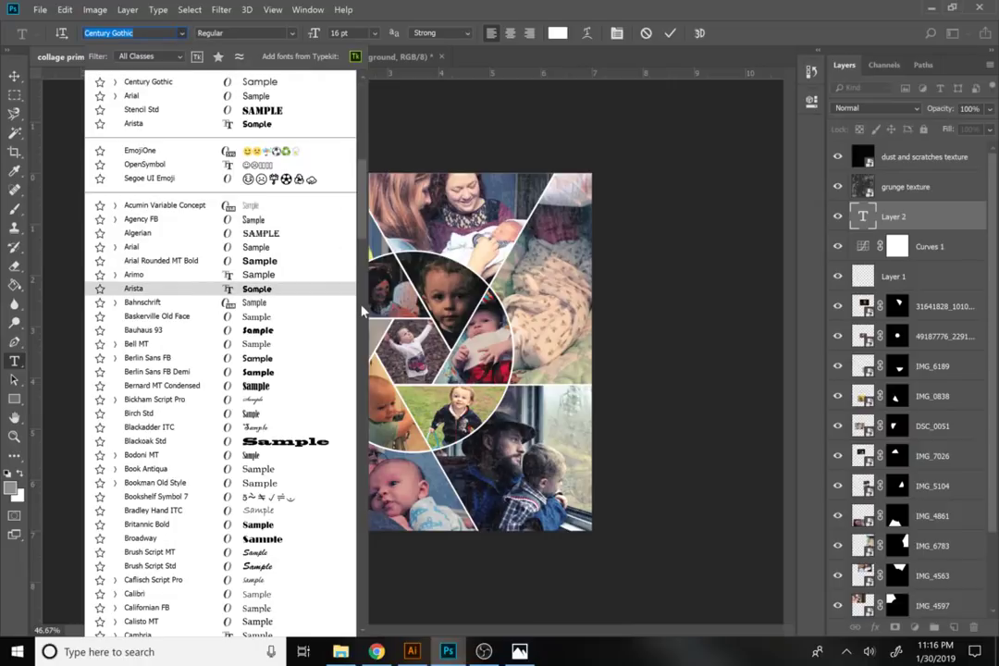
scroll(363, 312, down, 10)
scroll(362, 250, down, 5)
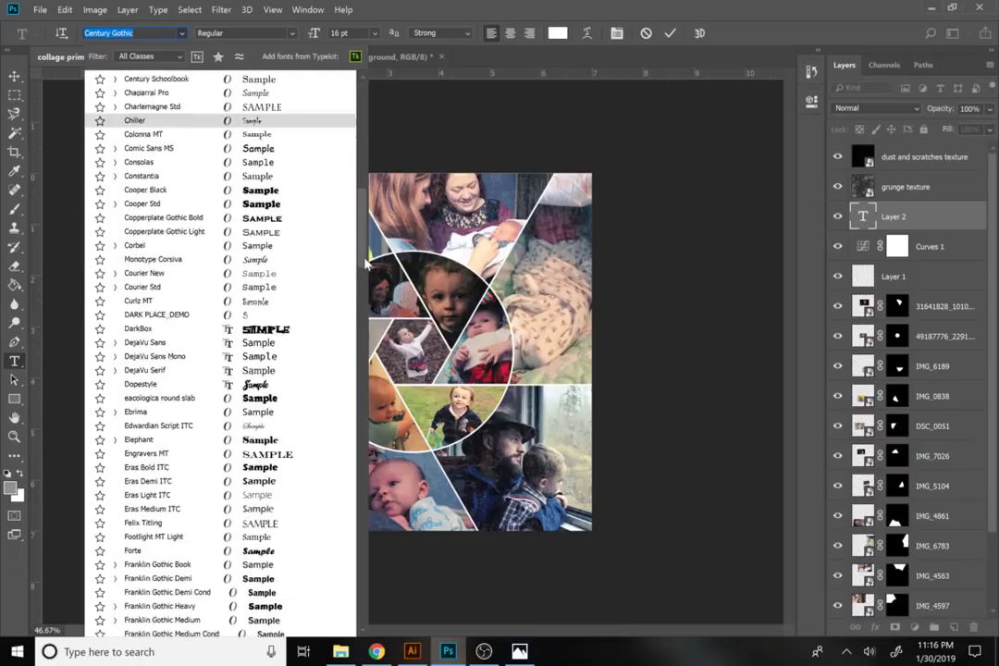
scroll(365, 265, down, 7)
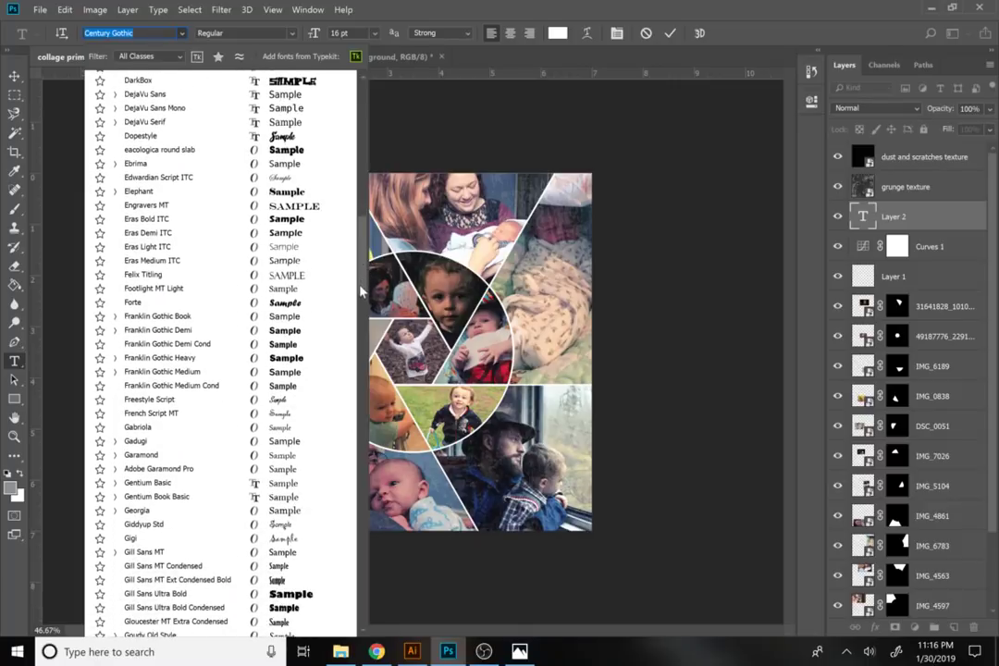
scroll(362, 305, down, 6)
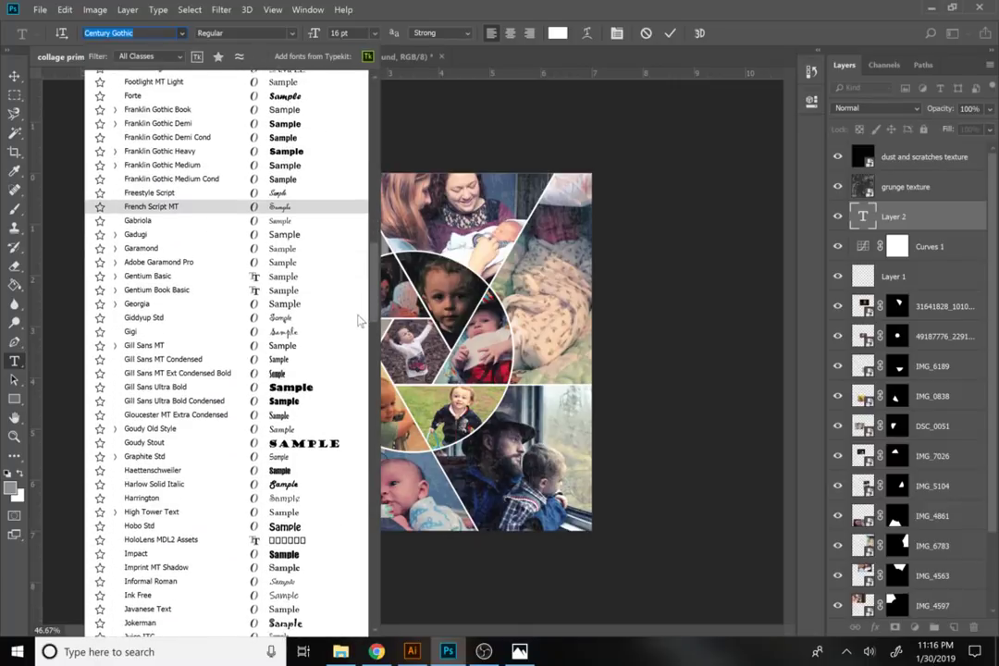
scroll(357, 339, down, 1)
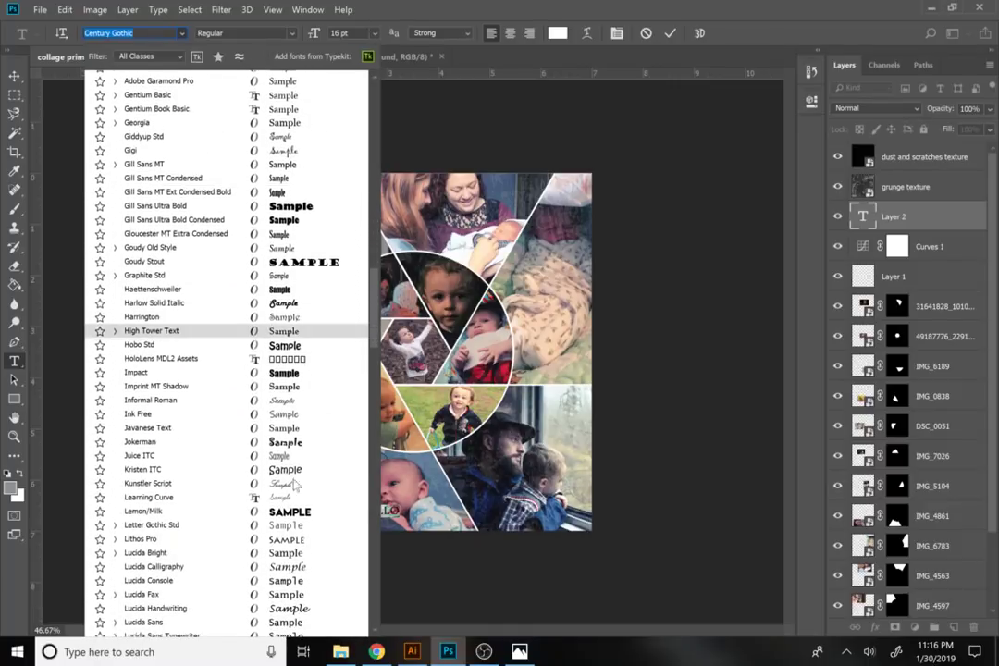
click(281, 516)
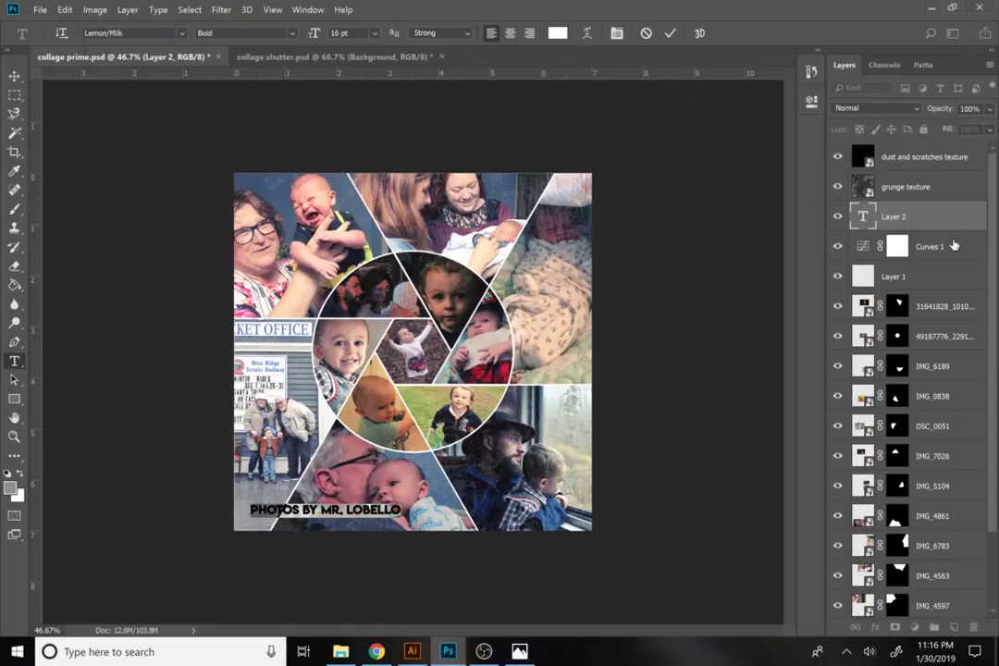
click(916, 218)
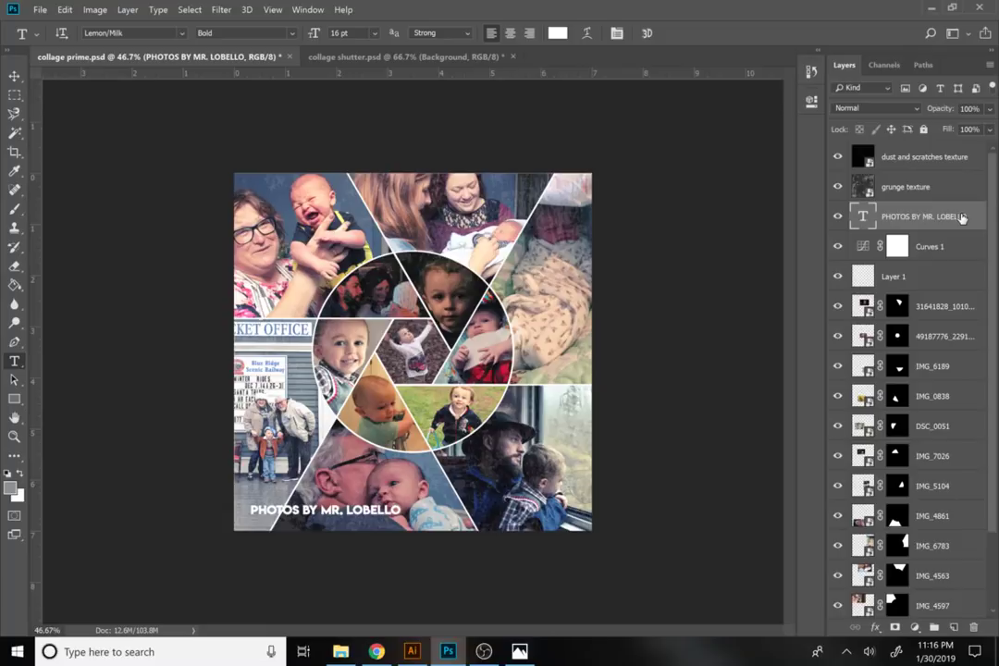
- Lower the photo credit layer's opacity to 20% and move the text into the collage's lower-right corner
click(988, 109)
click(15, 75)
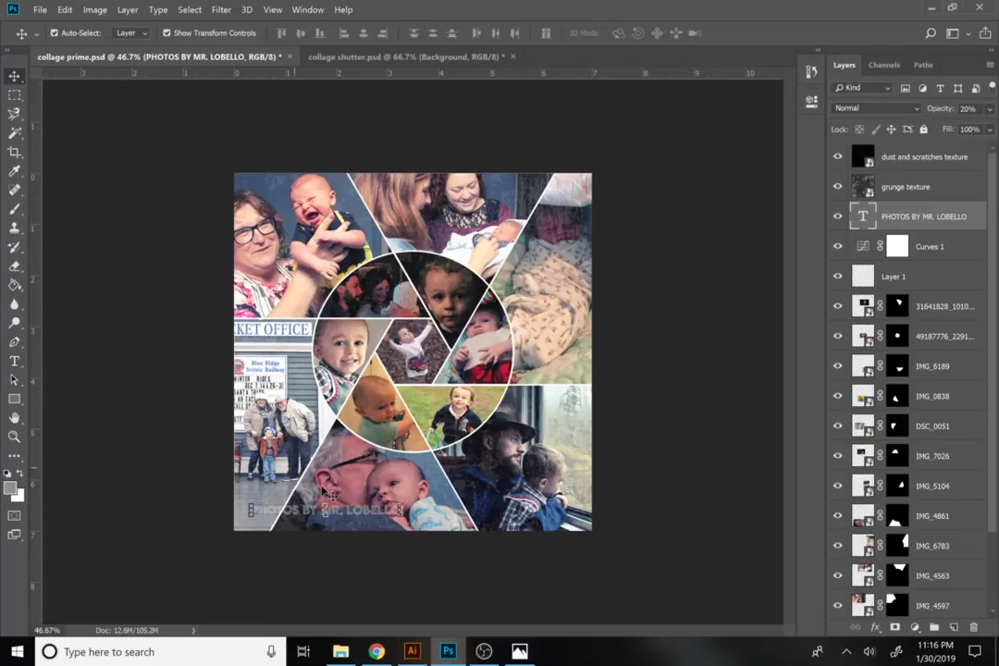
drag(367, 515, 500, 515)
click(425, 504)
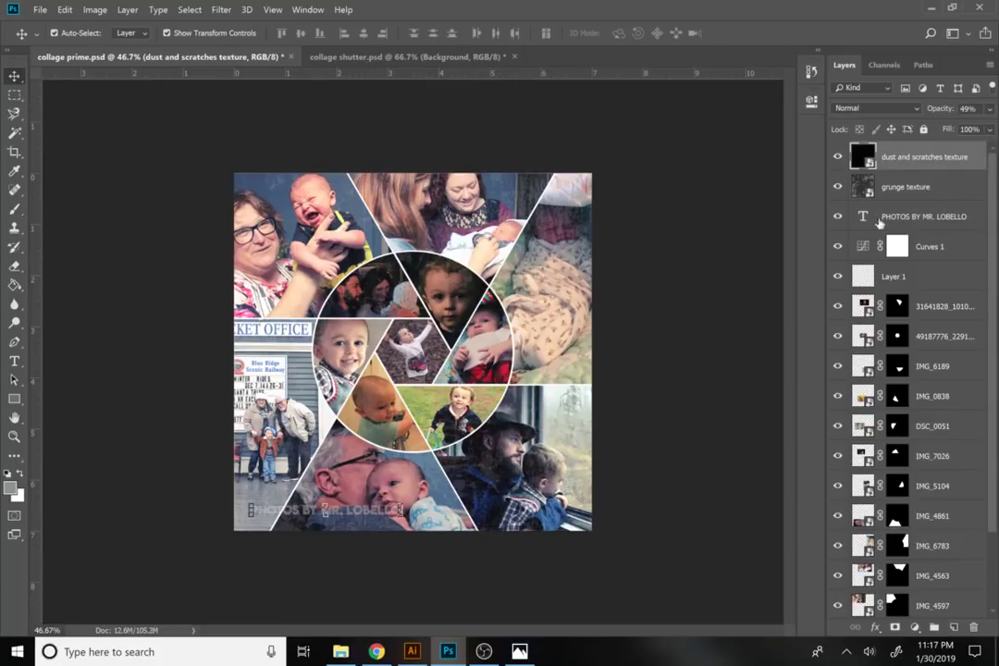
drag(400, 504, 569, 525)
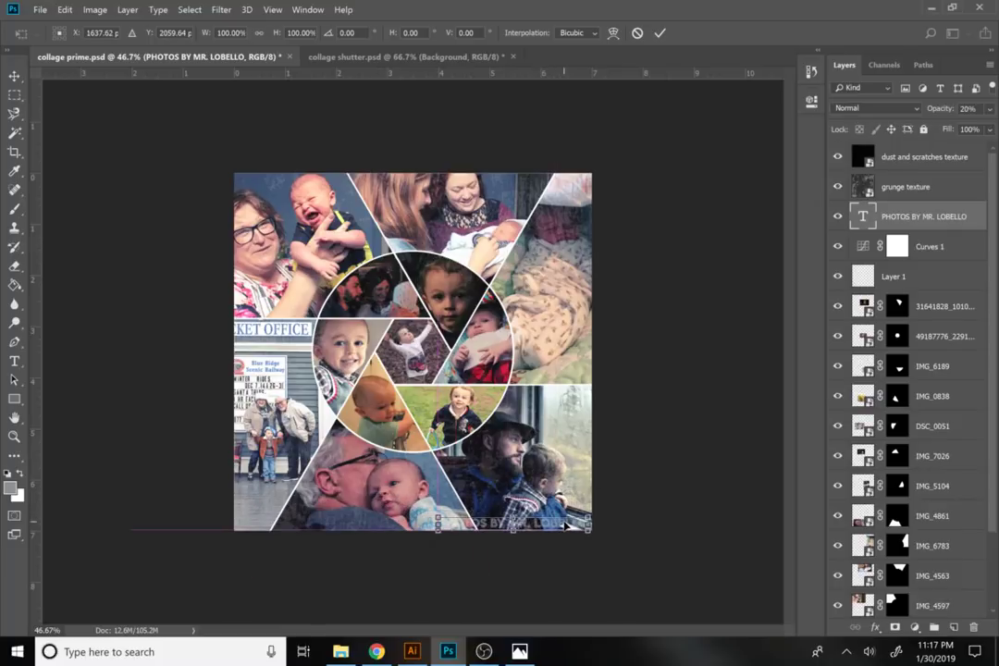
key(Return)
- Deselect the photo credit layer and save the collage prime.psd document
click(639, 553)
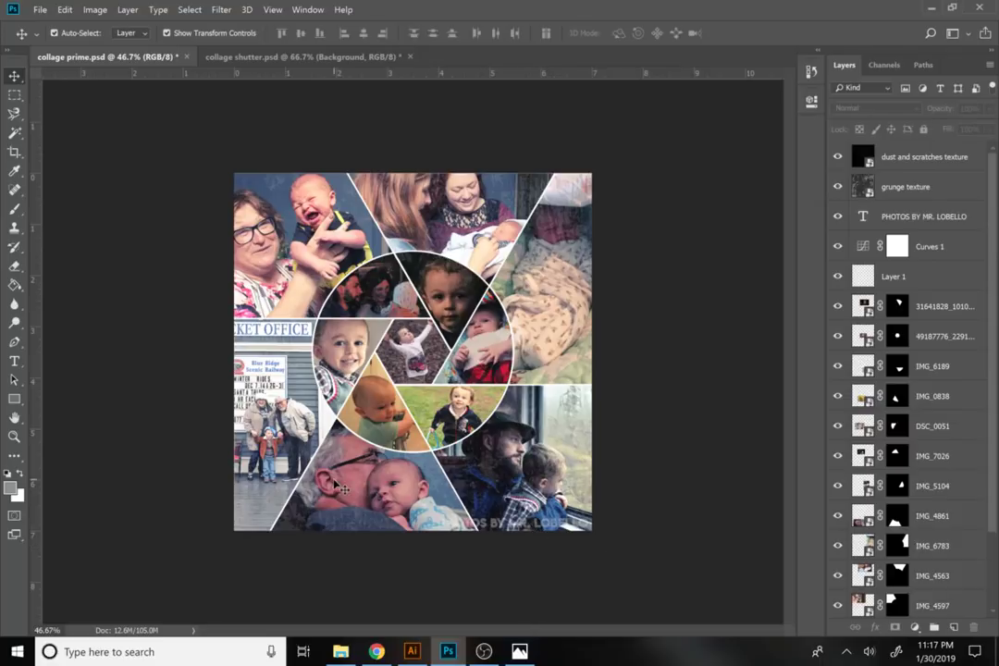
click(41, 8)
click(55, 148)
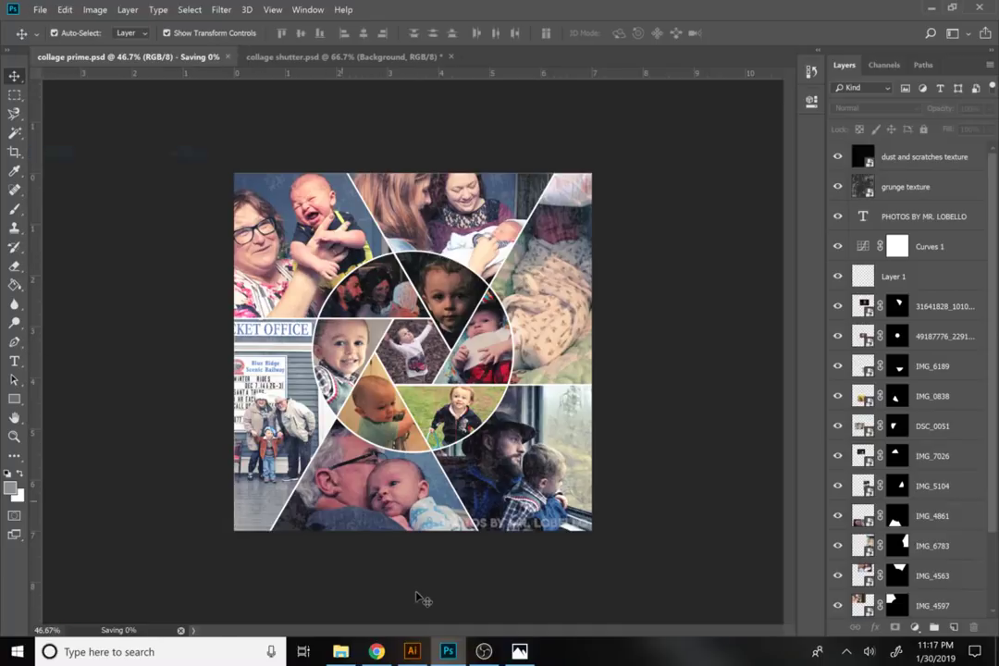